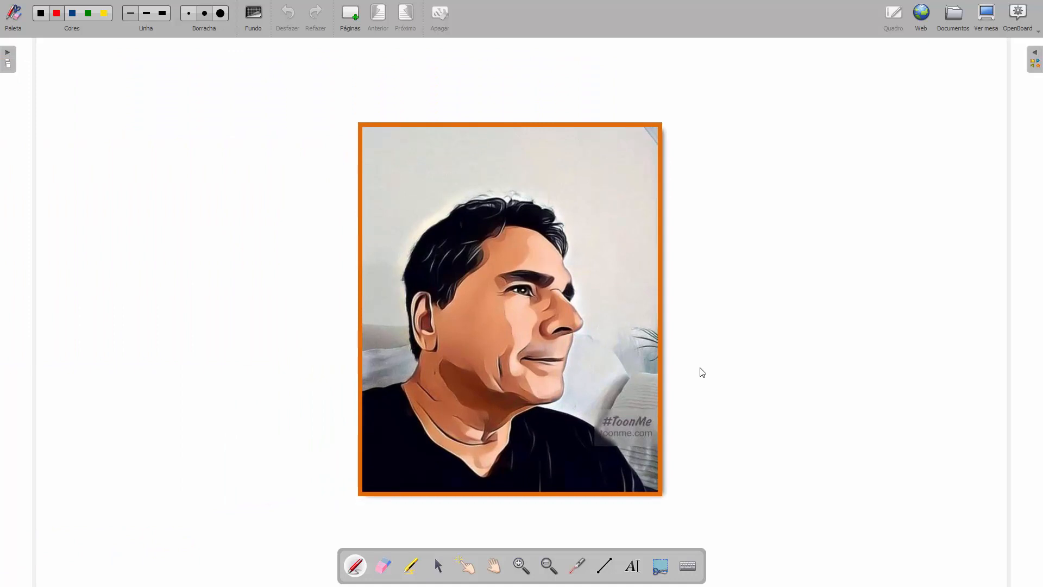
# - Switch to Chrome, open the openboard.ch result for "openboard download", and download OpenBoard for Windows
pyautogui.press('pagedown')
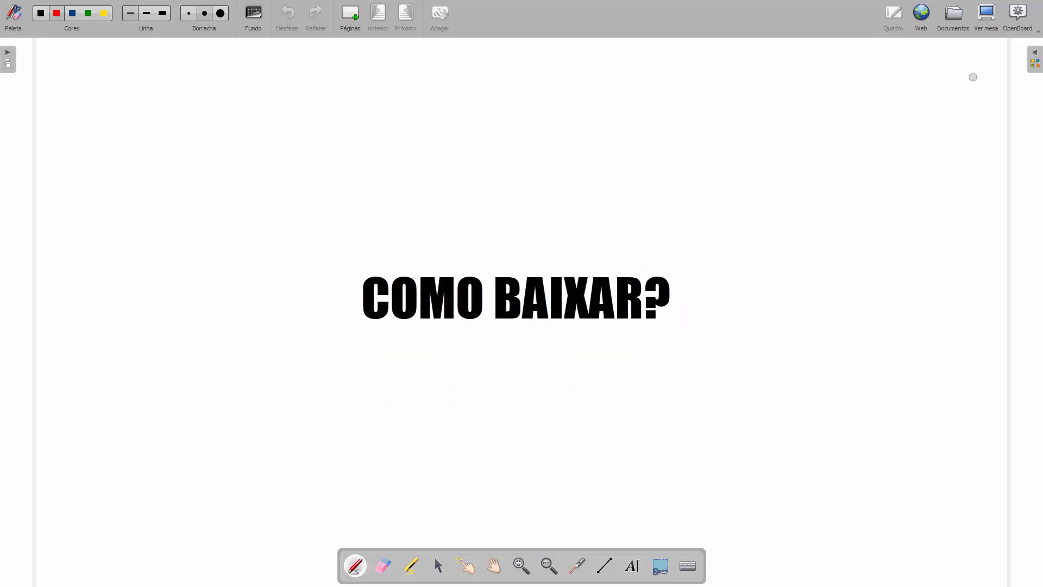
pyautogui.click(988, 22)
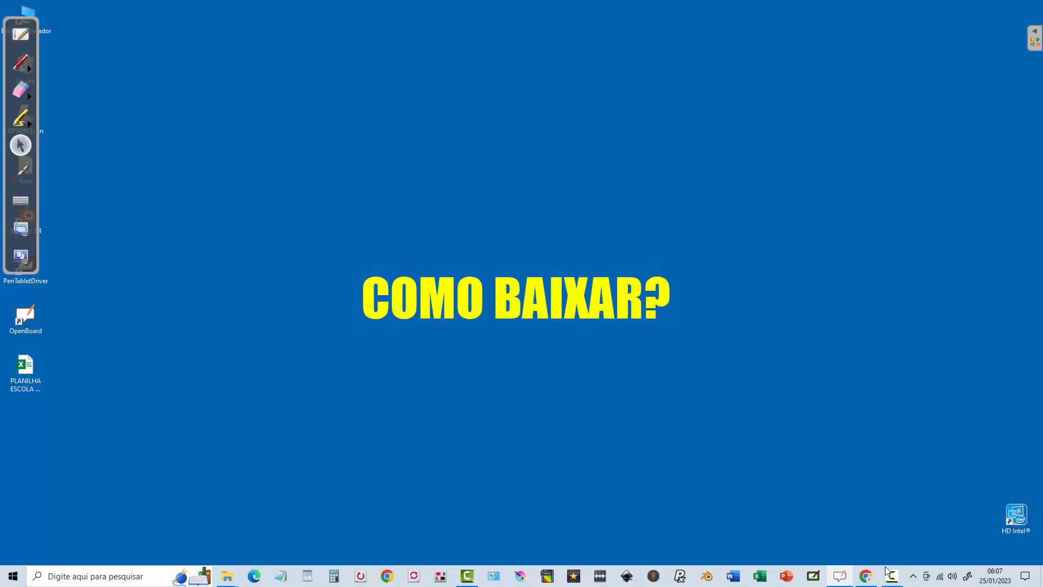
pyautogui.moveTo(886, 570)
pyautogui.click(848, 522)
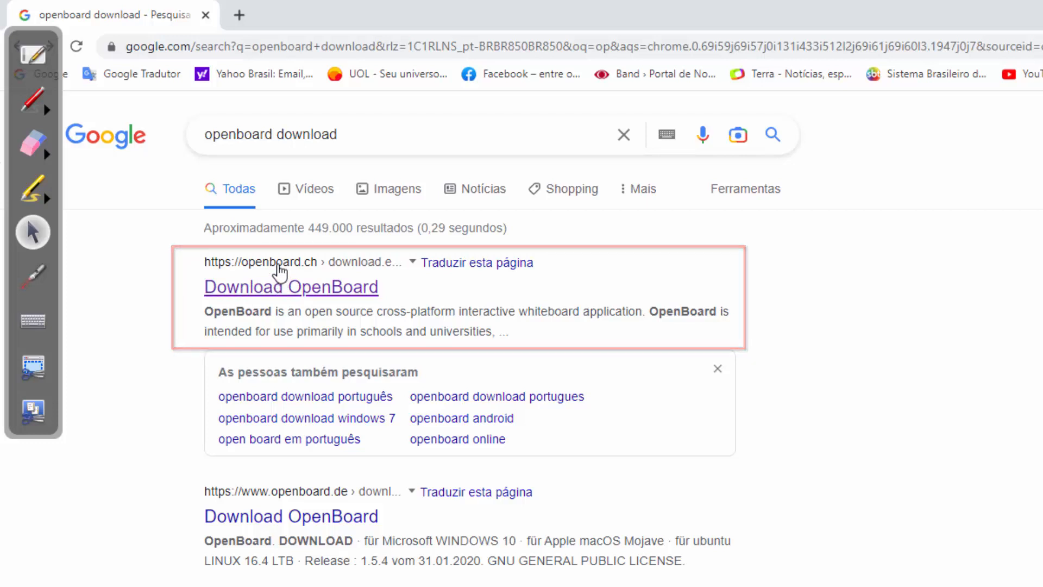
pyautogui.click(279, 266)
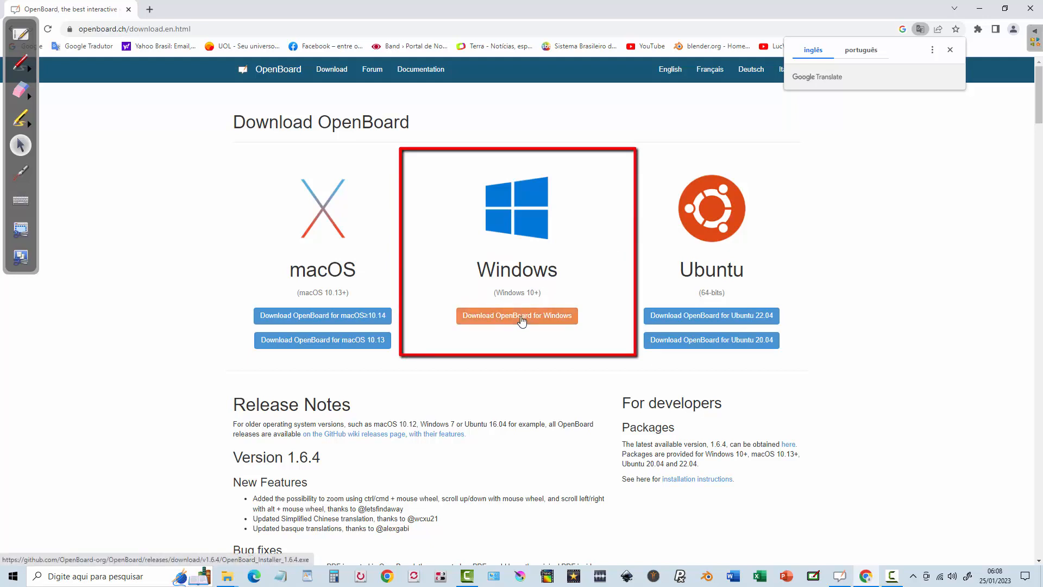
pyautogui.click(522, 319)
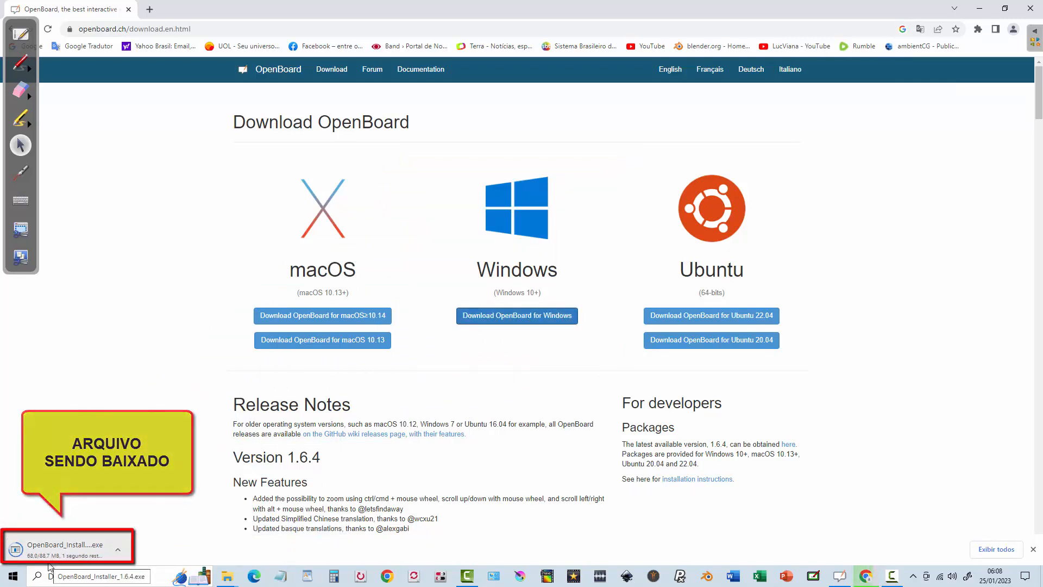
# - Show the downloaded OpenBoard_Installer_1.6.4.exe in the Downloads folder and run it, clearing the browser and folder windows away
pyautogui.click(119, 550)
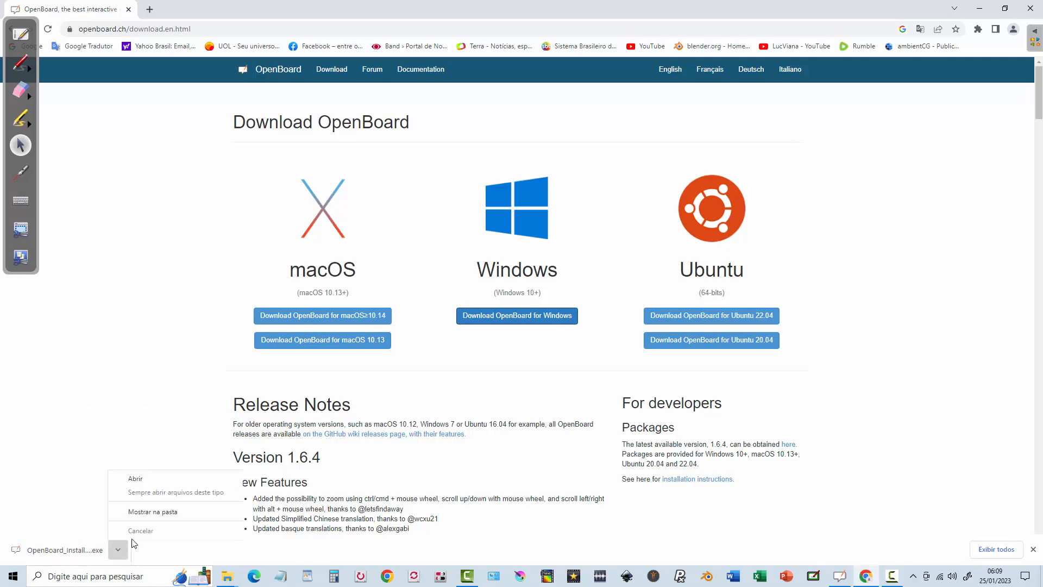
pyautogui.click(155, 513)
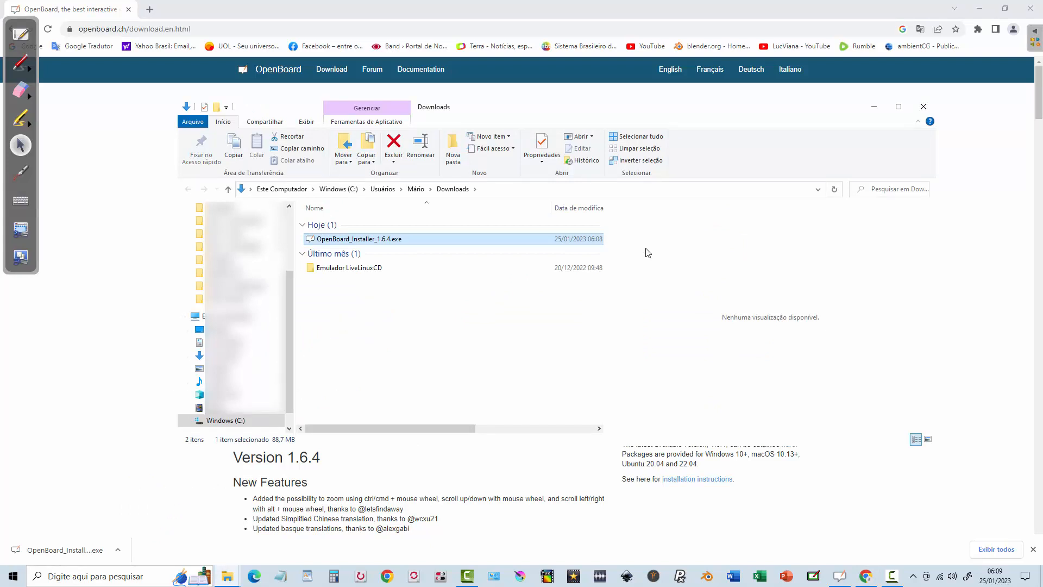
pyautogui.click(980, 12)
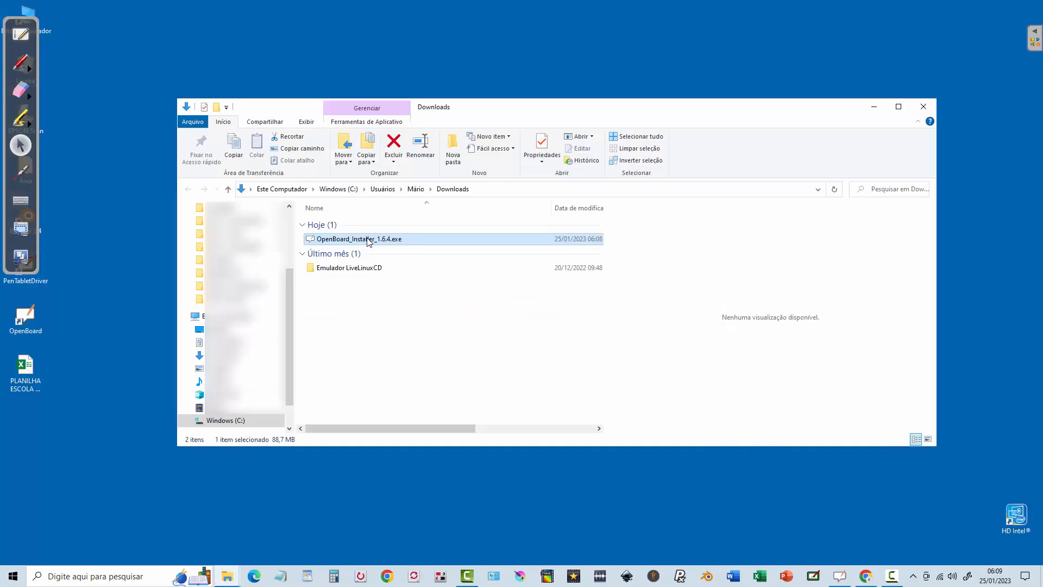
pyautogui.doubleClick(368, 239)
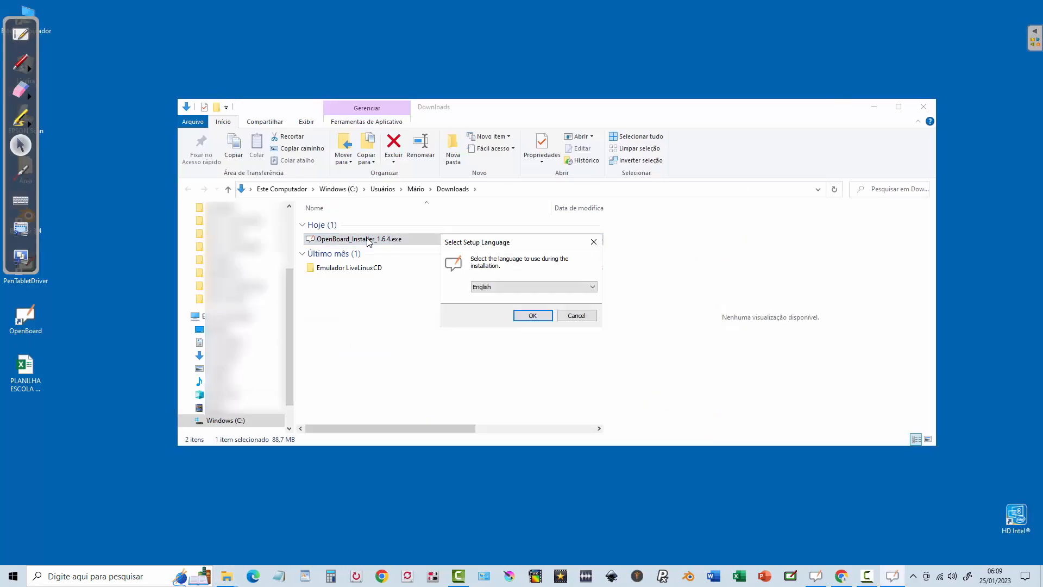
pyautogui.click(874, 107)
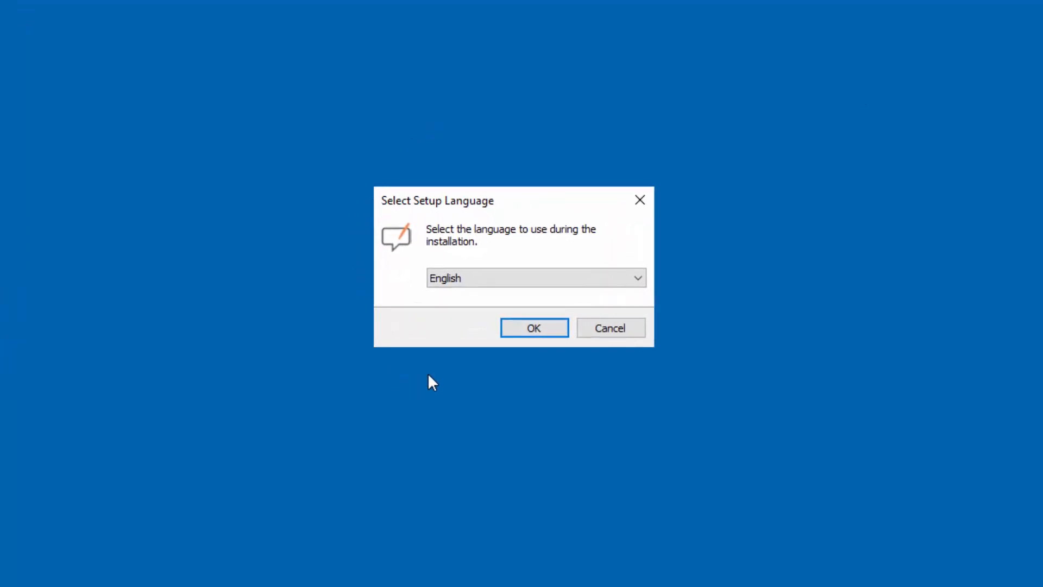
# - Go through the OpenBoard setup in English with a desktop shortcut up to the install summary, and exit without installing
pyautogui.click(638, 279)
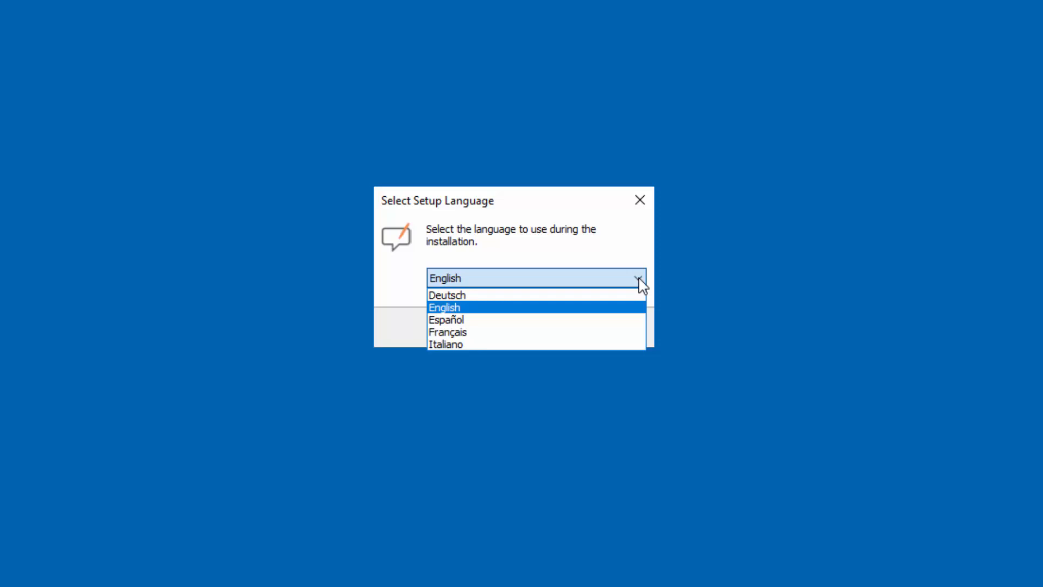
pyautogui.click(516, 307)
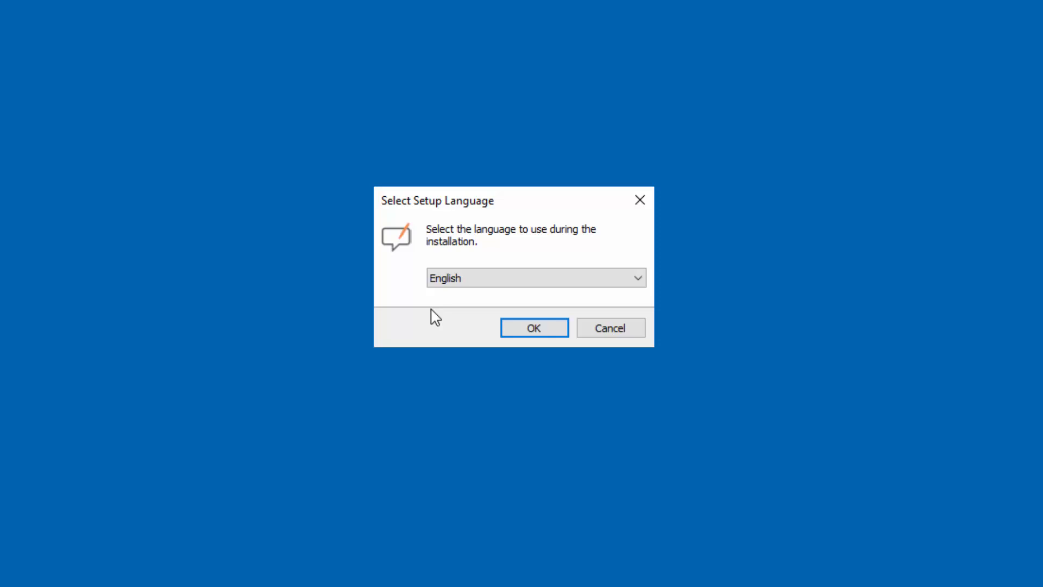
pyautogui.click(528, 330)
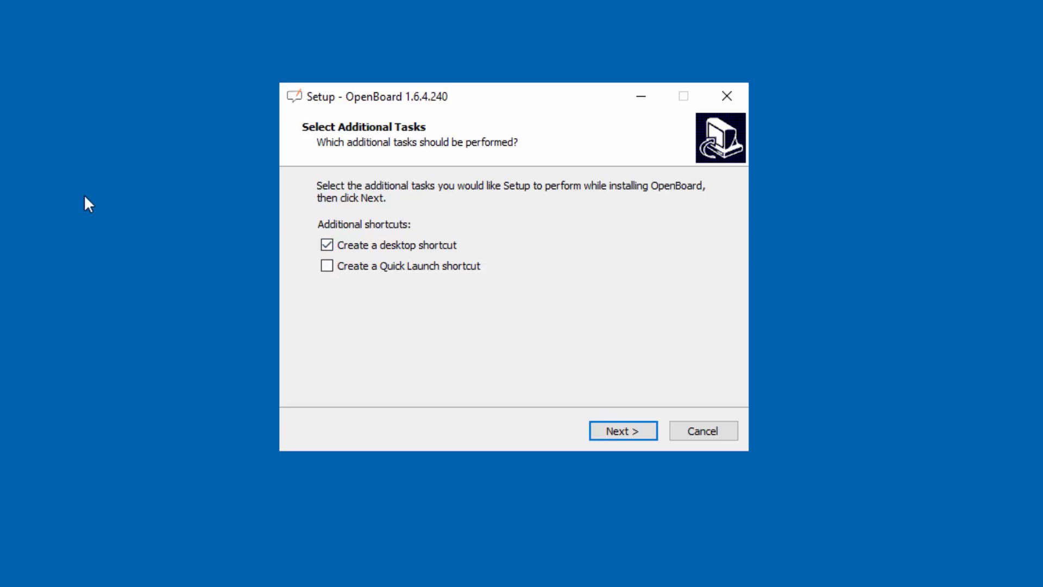
pyautogui.click(597, 429)
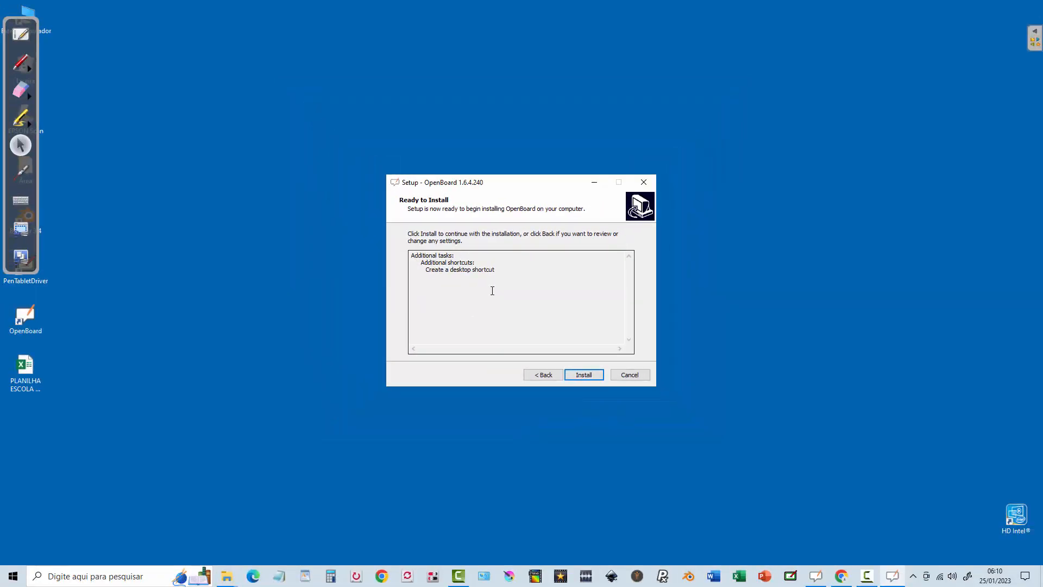
pyautogui.press('Escape')
pyautogui.click(561, 342)
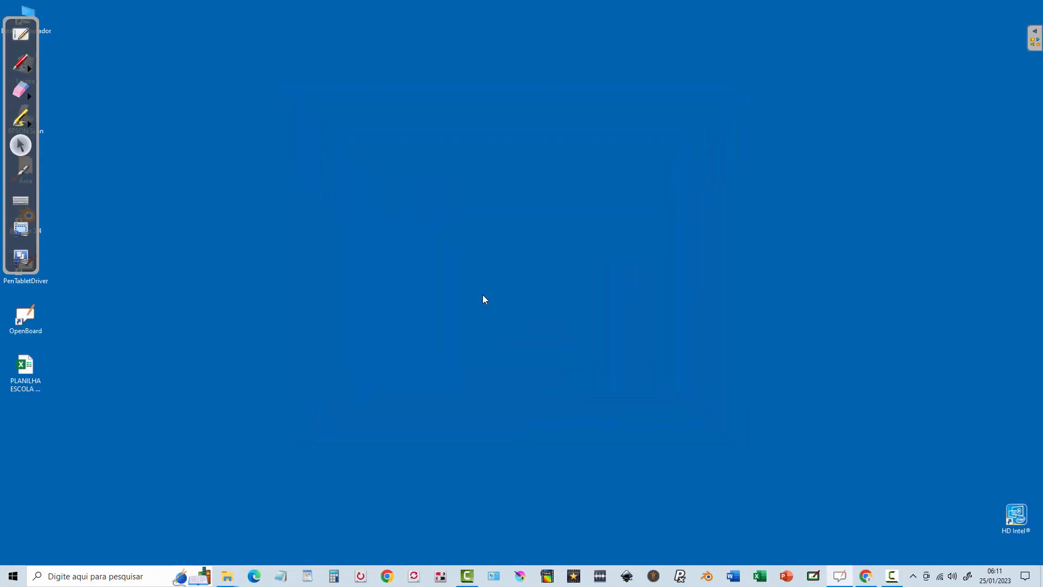
# - Move the OpenBoard shortcut toward the middle of the desktop and launch OpenBoard from it
pyautogui.moveTo(35, 317); pyautogui.dragTo(626, 243)
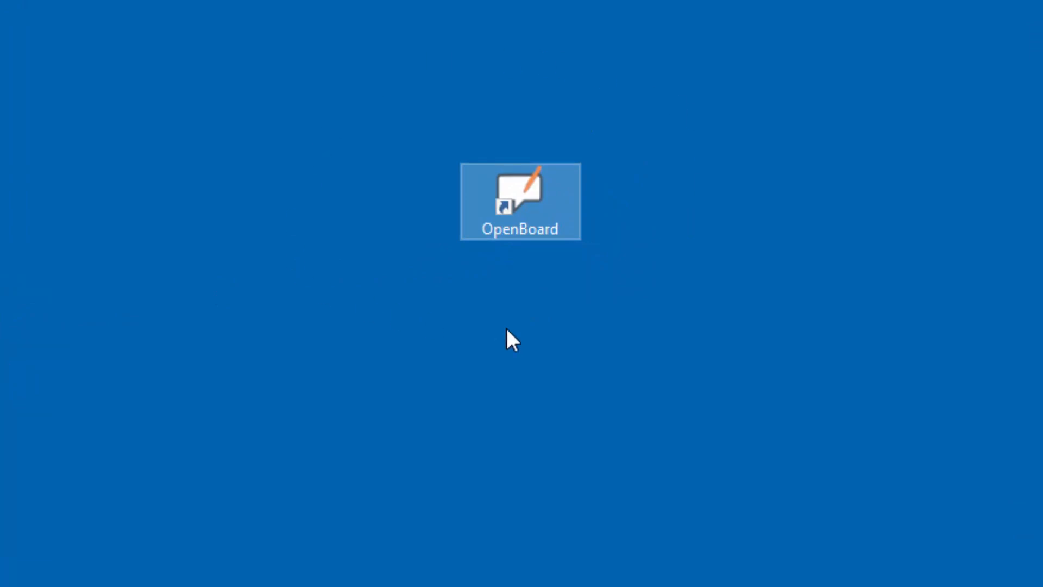
pyautogui.doubleClick(533, 223)
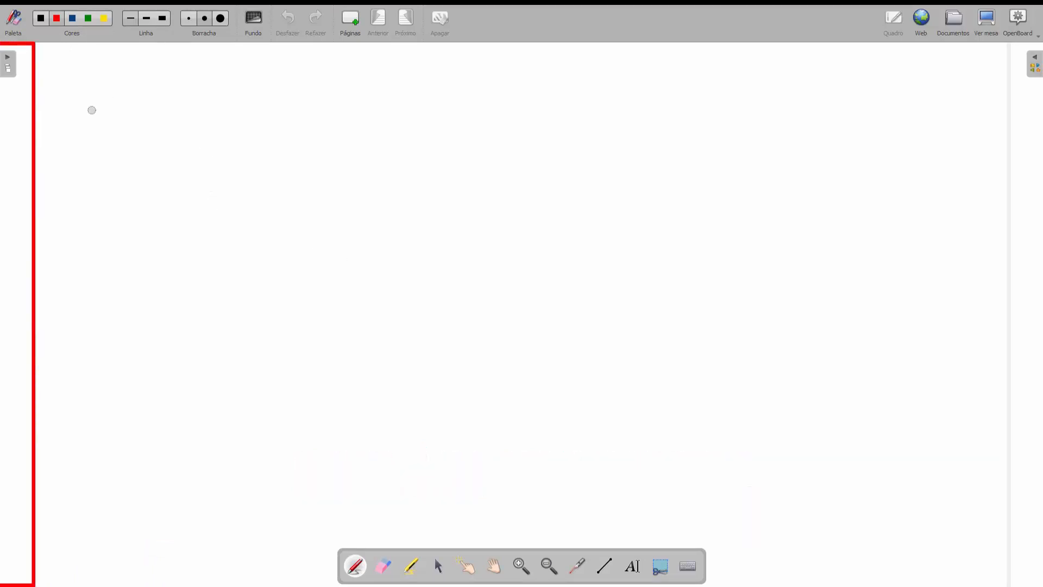
# - Expand the page thumbnails and add two new blank pages to the document
pyautogui.click(9, 61)
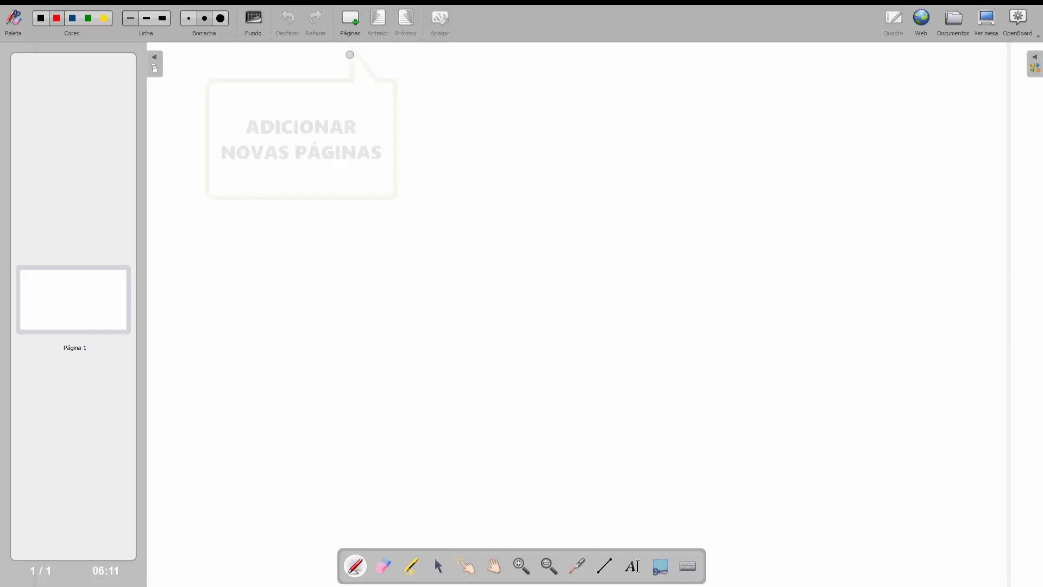
pyautogui.click(349, 25)
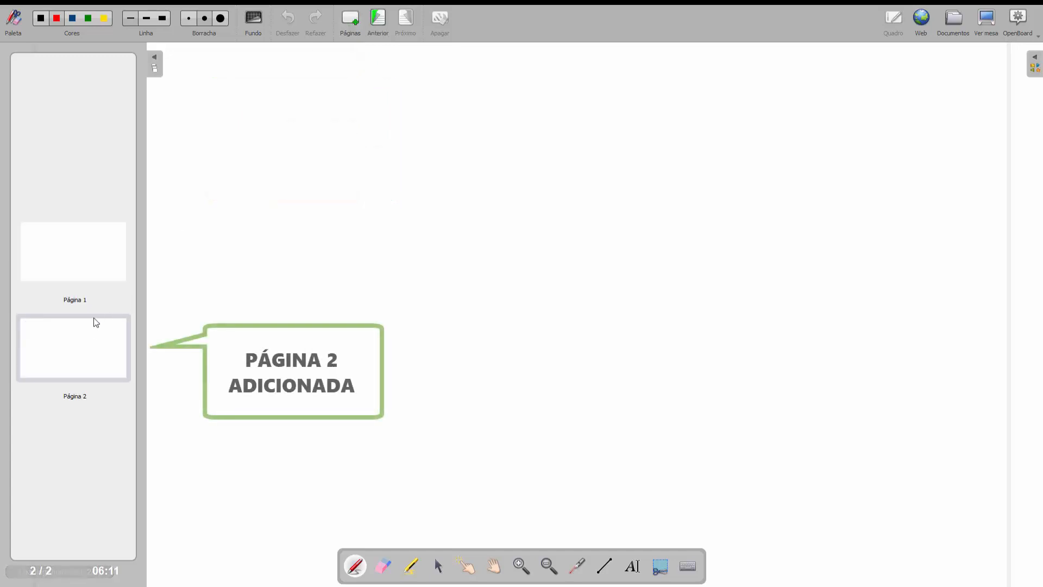
pyautogui.click(350, 24)
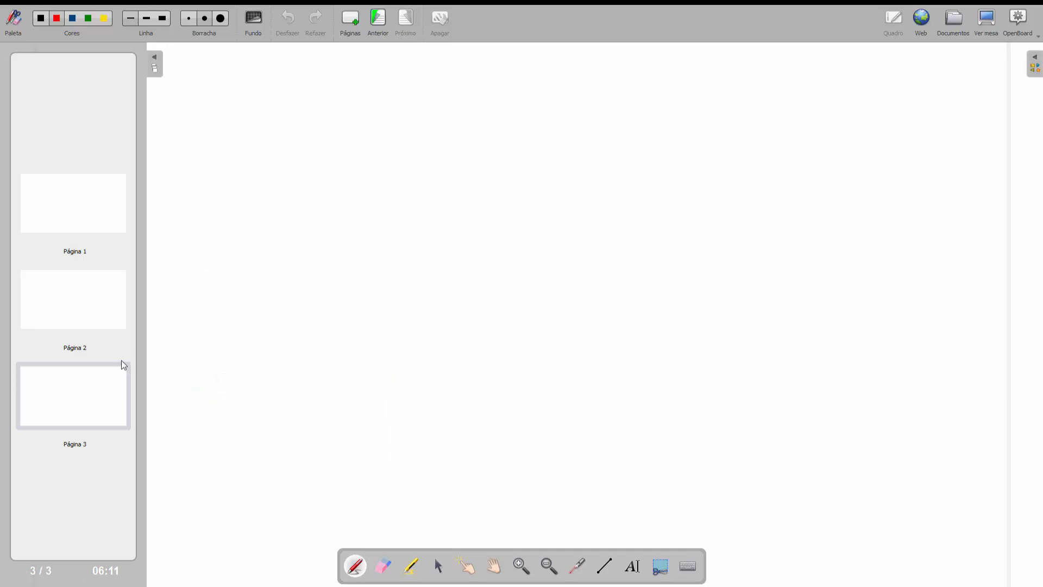
# - Remove pages 3 and 2 from the document and collapse the page thumbnails
pyautogui.moveTo(100, 380)
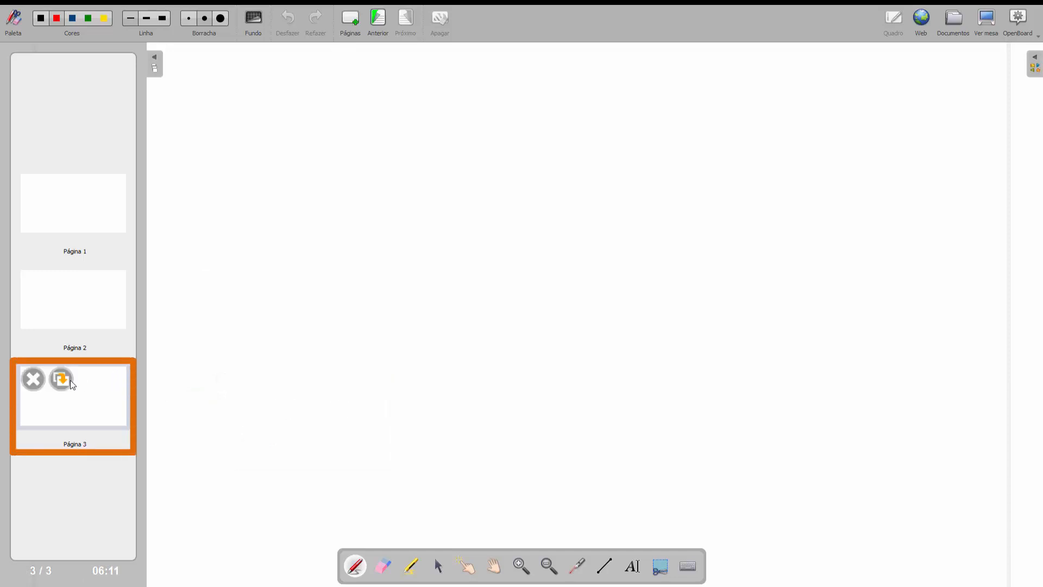
pyautogui.click(33, 379)
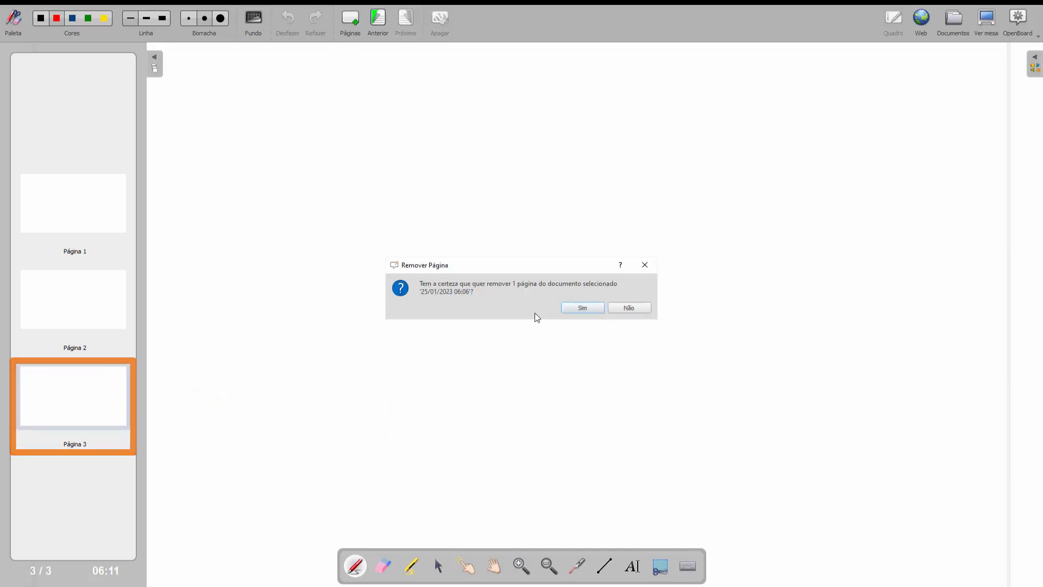
pyautogui.click(579, 306)
pyautogui.moveTo(79, 356)
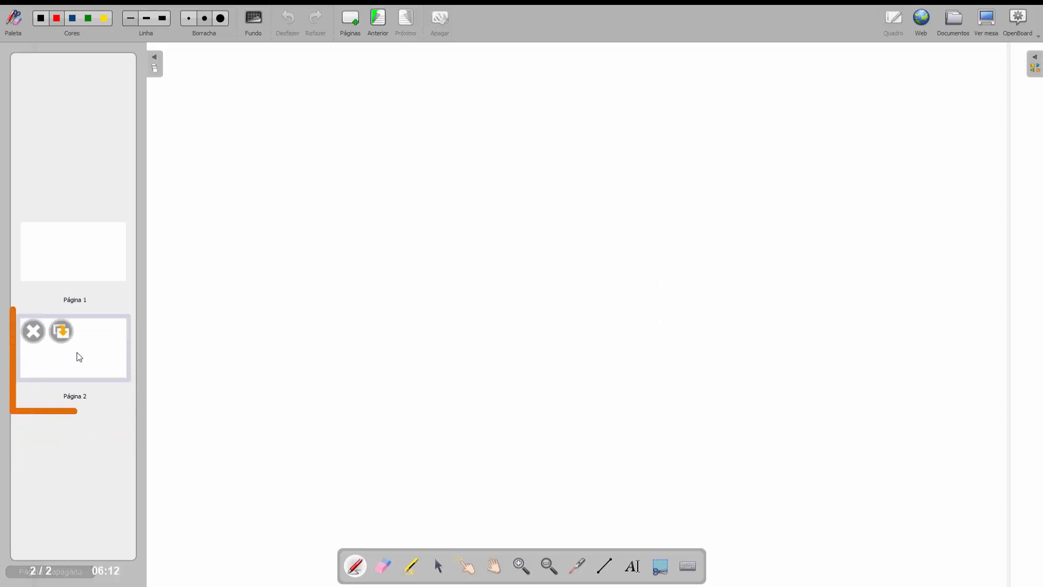
pyautogui.click(31, 332)
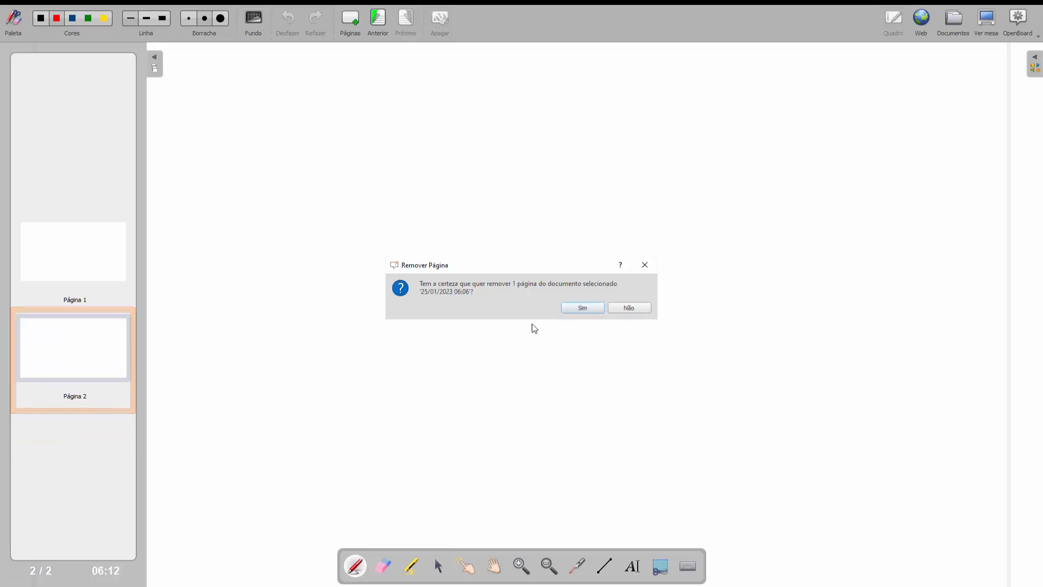
pyautogui.click(569, 310)
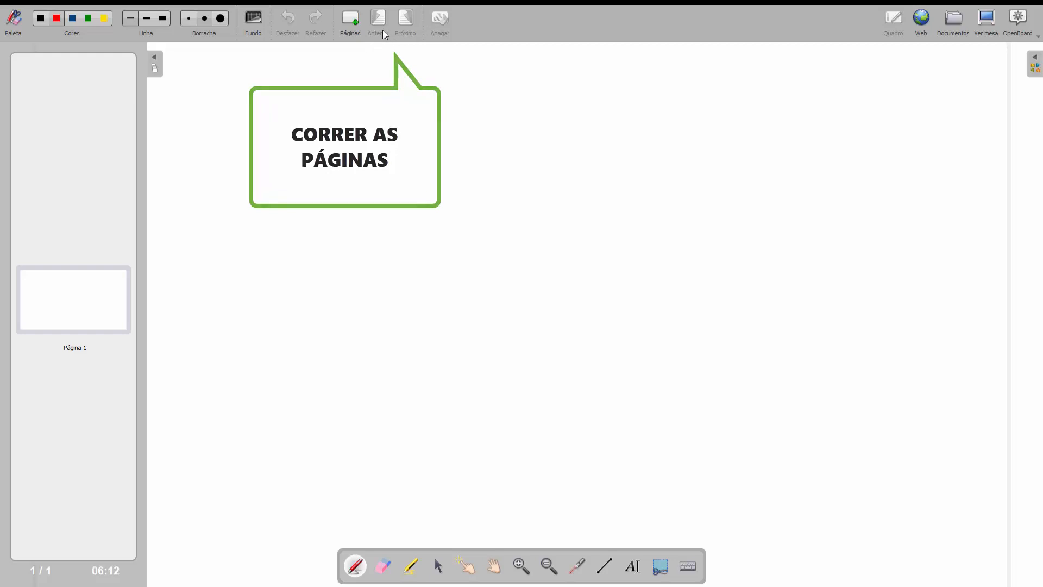
pyautogui.click(154, 57)
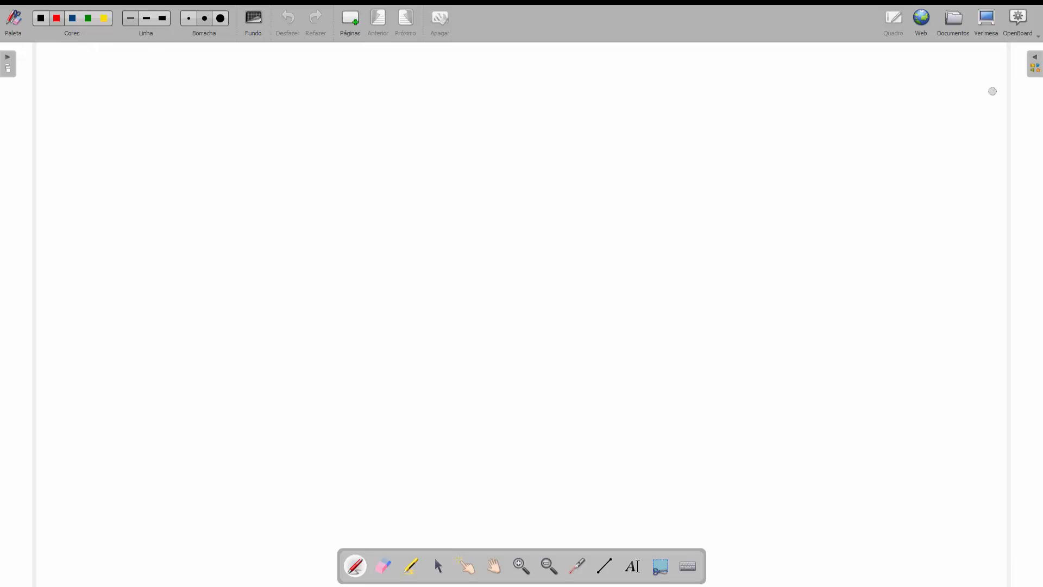
# - Toggle the library display, and hide and redisplay the work palette
pyautogui.click(1034, 64)
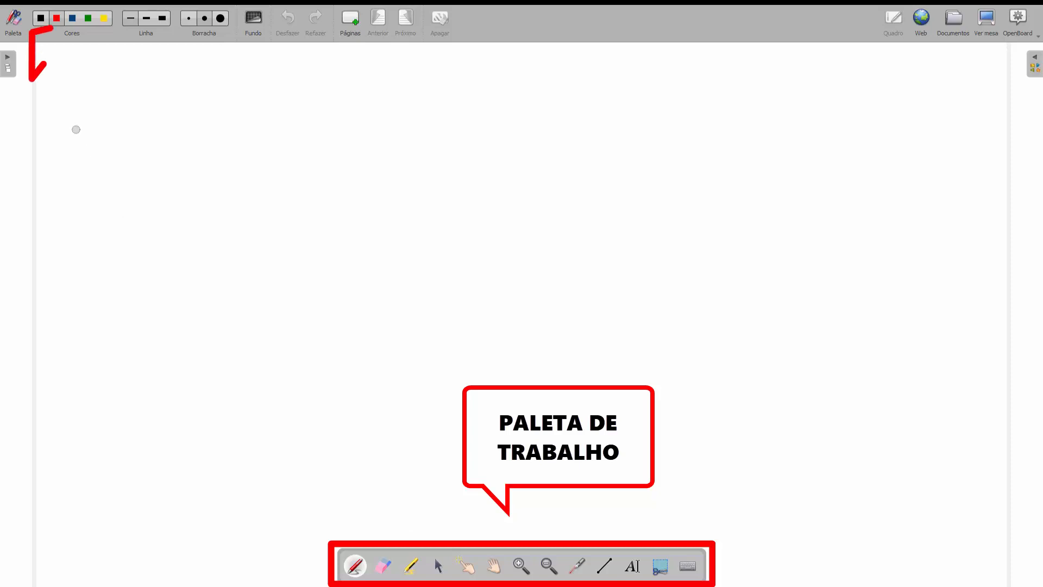
pyautogui.click(14, 31)
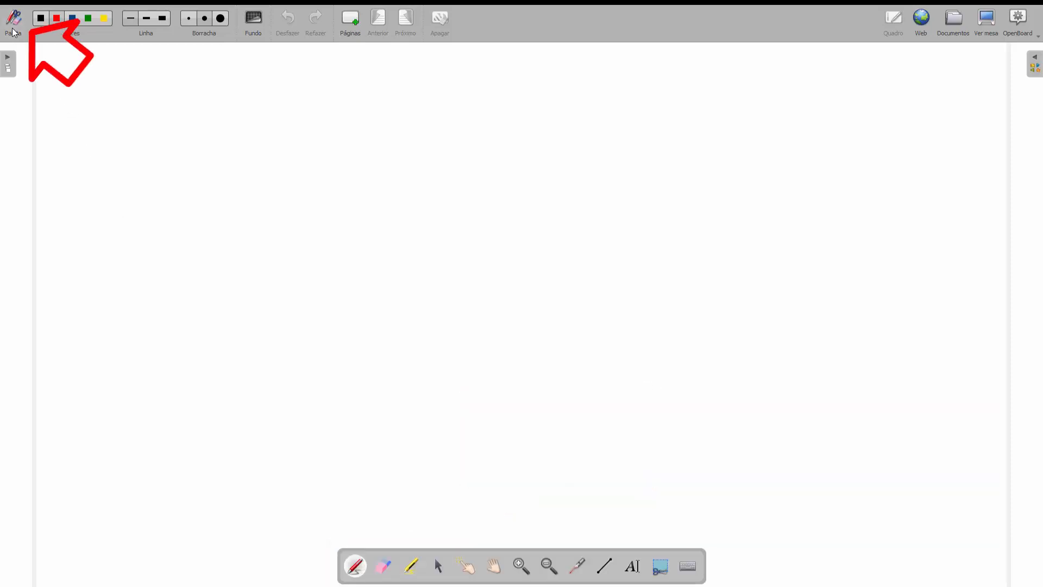
pyautogui.click(14, 33)
pyautogui.click(15, 33)
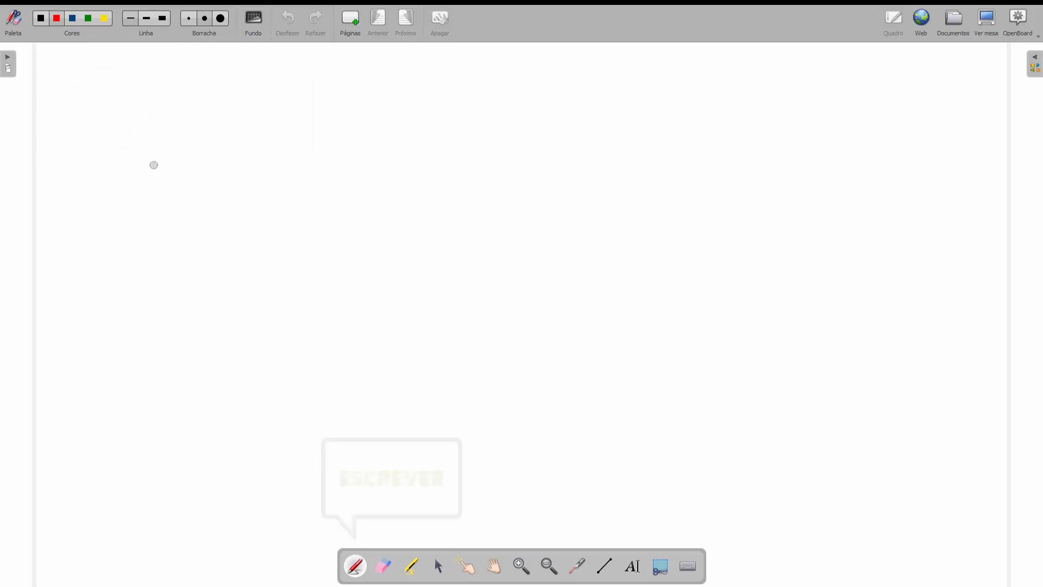
# - Draw two thin, curved red pen strokes rising across the page, one below the other
pyautogui.click(357, 564)
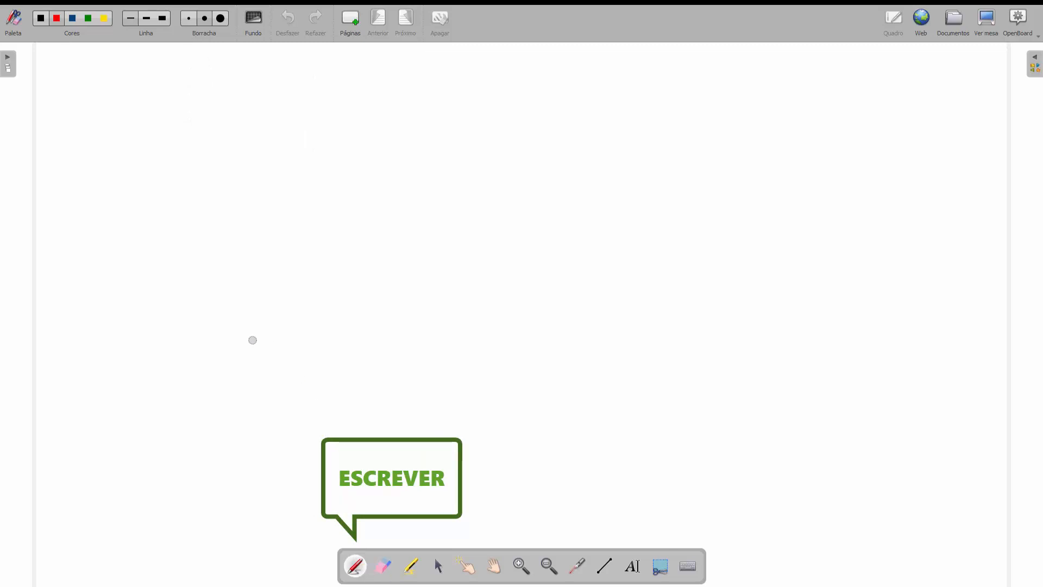
pyautogui.moveTo(148, 377)
pyautogui.mouseDown()
pyautogui.moveTo(494, 266)
pyautogui.moveTo(791, 216)
pyautogui.mouseUp()
pyautogui.moveTo(253, 398)
pyautogui.mouseDown()
pyautogui.moveTo(341, 368)
pyautogui.moveTo(808, 284)
pyautogui.moveTo(872, 260)
pyautogui.mouseUp()
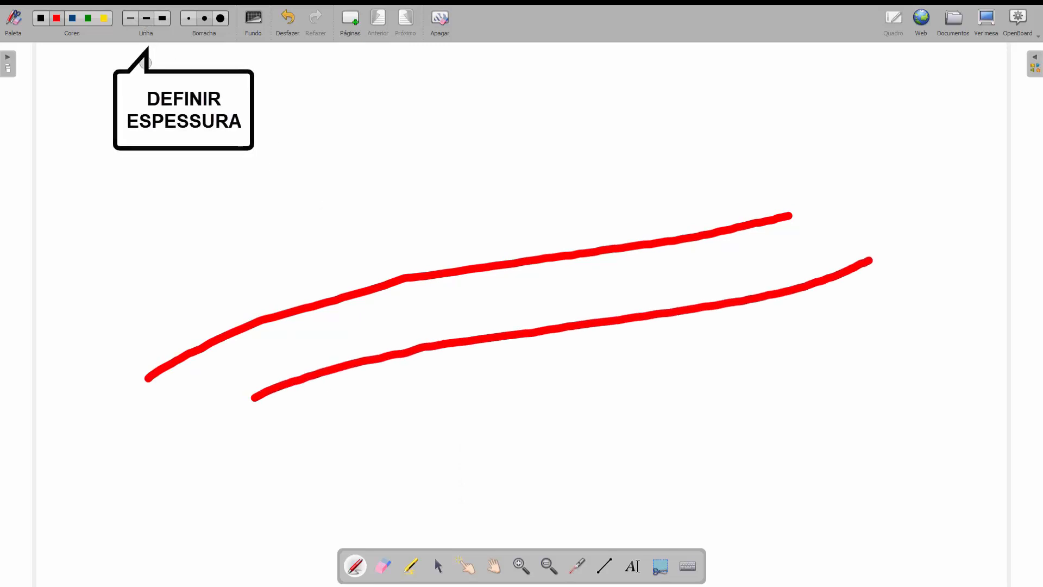
# - Draw two more red pen strokes above the first ones, one at medium line thickness and the uppermost at the thickest
pyautogui.moveTo(119, 332)
pyautogui.mouseDown()
pyautogui.moveTo(337, 228)
pyautogui.moveTo(760, 161)
pyautogui.mouseUp()
pyautogui.click(220, 18)
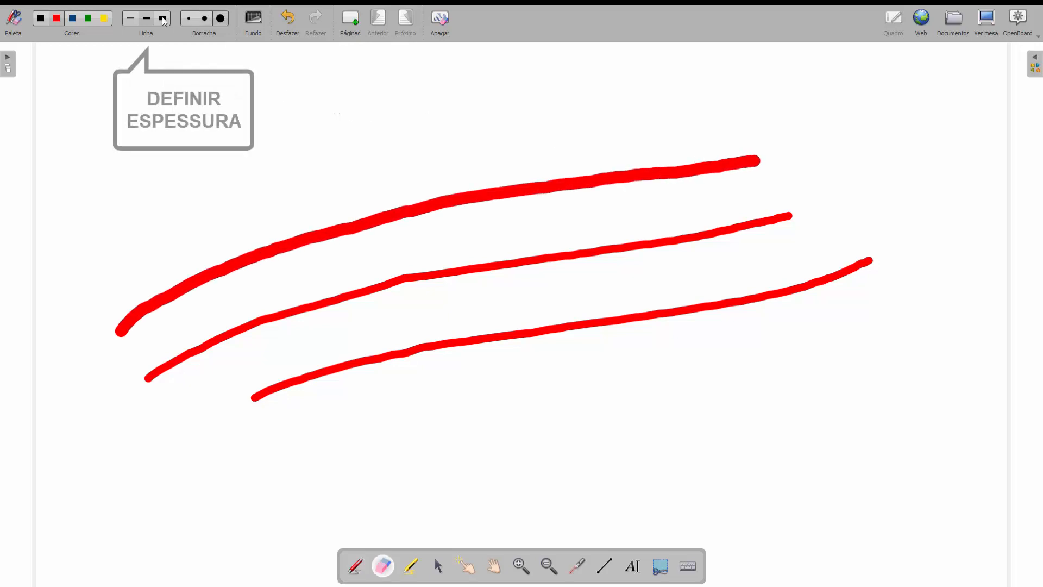
pyautogui.click(163, 18)
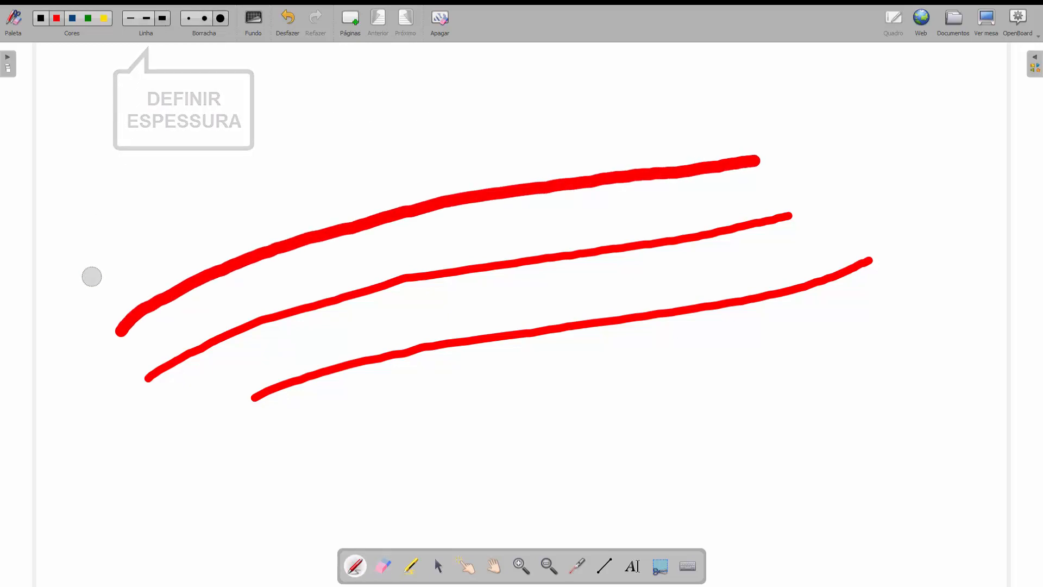
pyautogui.moveTo(91, 276)
pyautogui.mouseDown()
pyautogui.moveTo(298, 180)
pyautogui.moveTo(728, 113)
pyautogui.mouseUp()
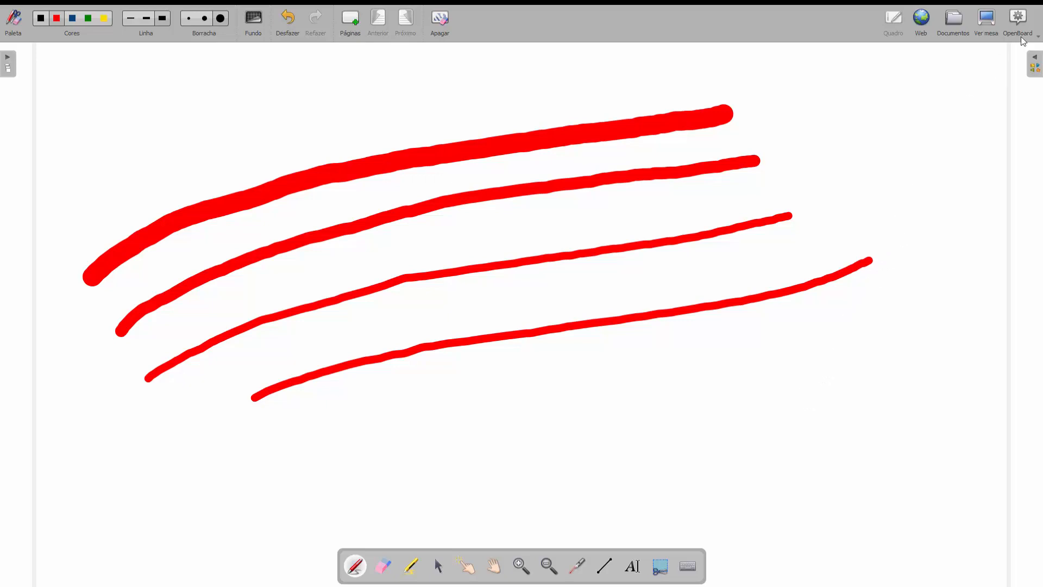
# - Reduce the pen's fine, medium and large line widths in the preferences and close the dialog
pyautogui.click(1039, 36)
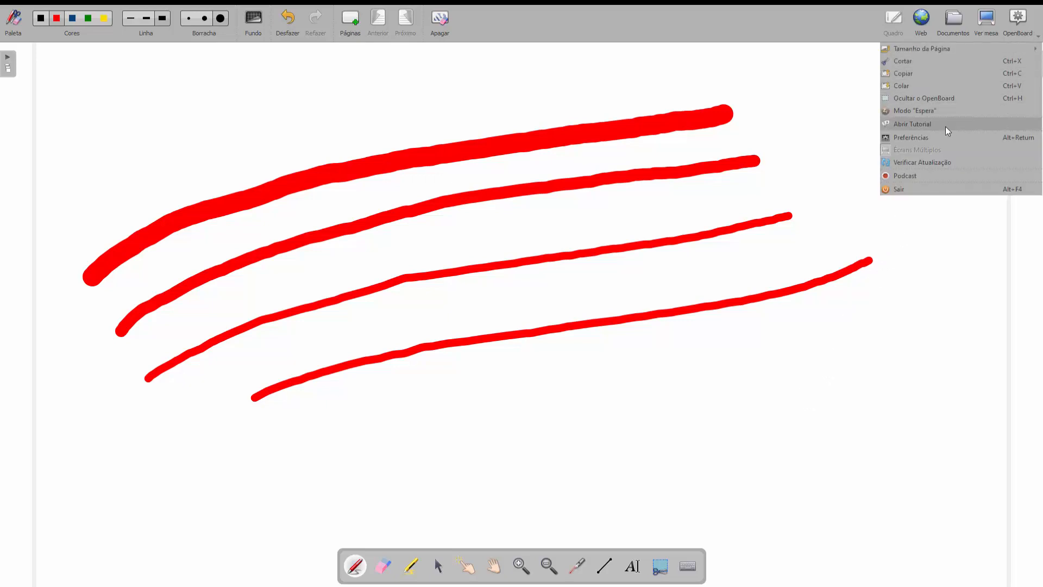
pyautogui.click(571, 369)
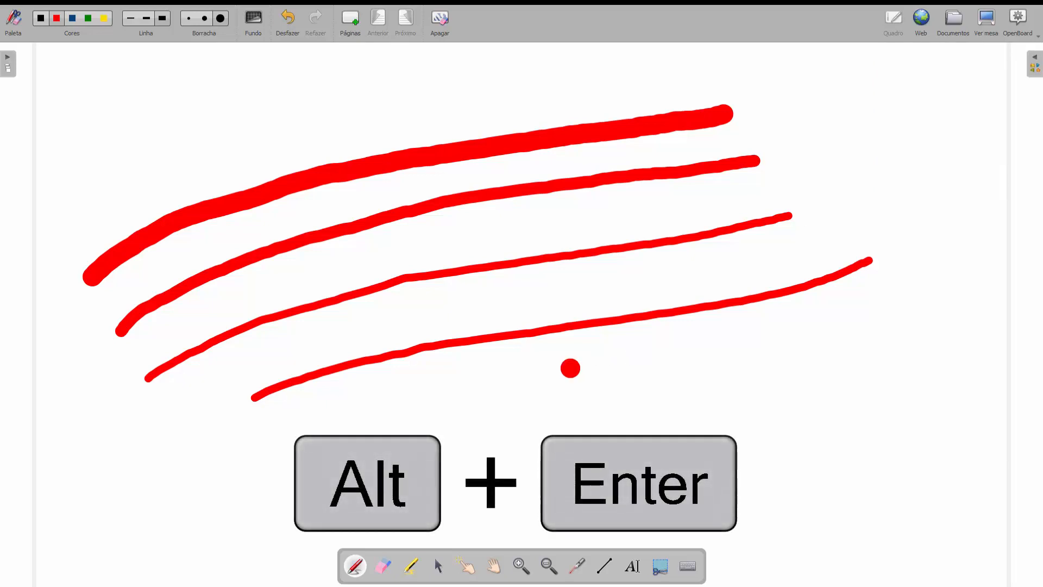
pyautogui.hotkey('alt', 'Return')
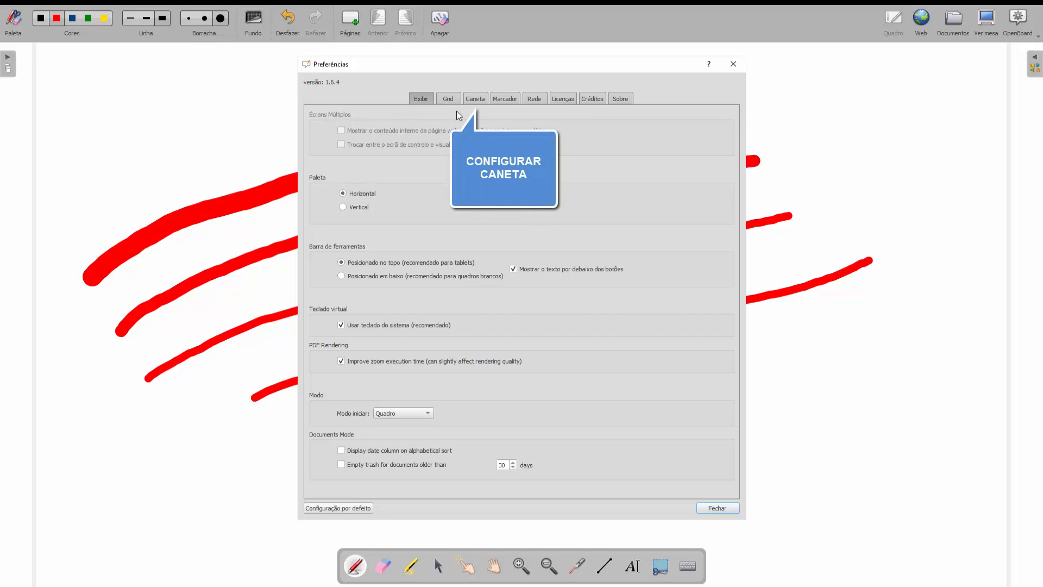
pyautogui.click(481, 98)
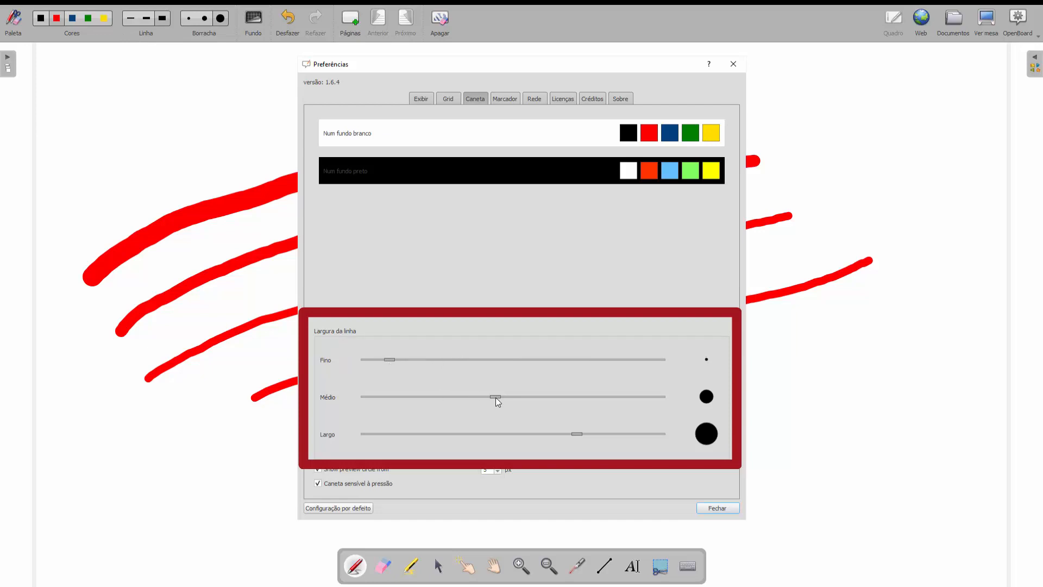
pyautogui.click(560, 433)
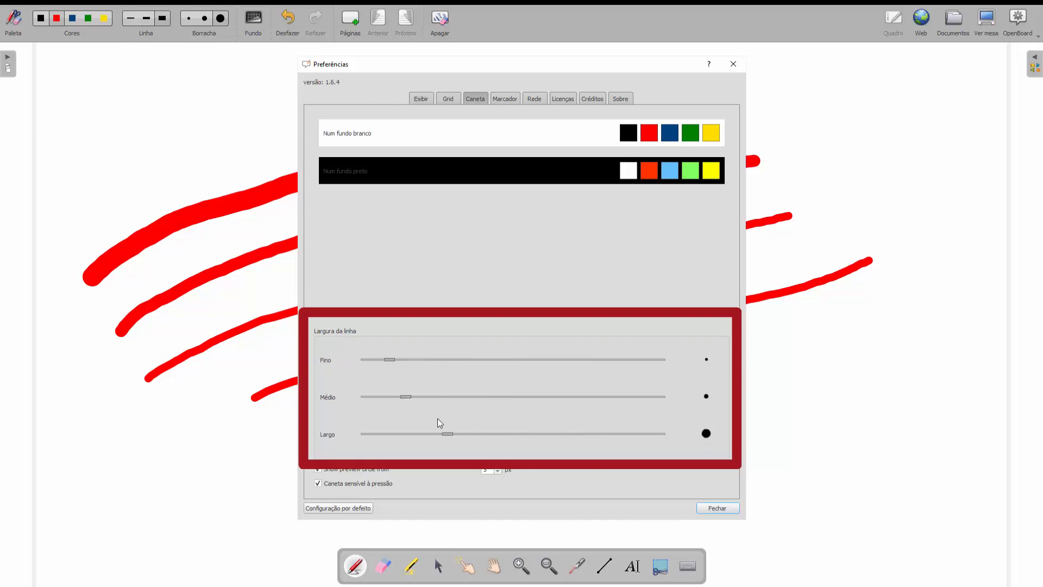
pyautogui.click(716, 506)
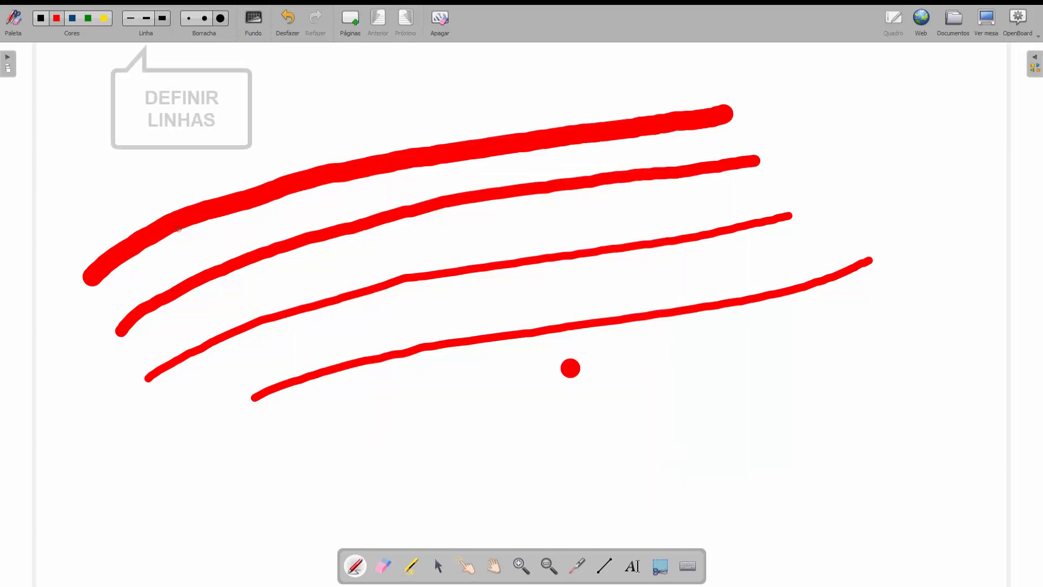
# - Draw three red pen strokes above the existing ones, using the fine, medium and large line thicknesses from lowest to uppermost
pyautogui.click(128, 22)
pyautogui.moveTo(81, 206)
pyautogui.mouseDown()
pyautogui.moveTo(333, 119)
pyautogui.moveTo(446, 109)
pyautogui.mouseUp()
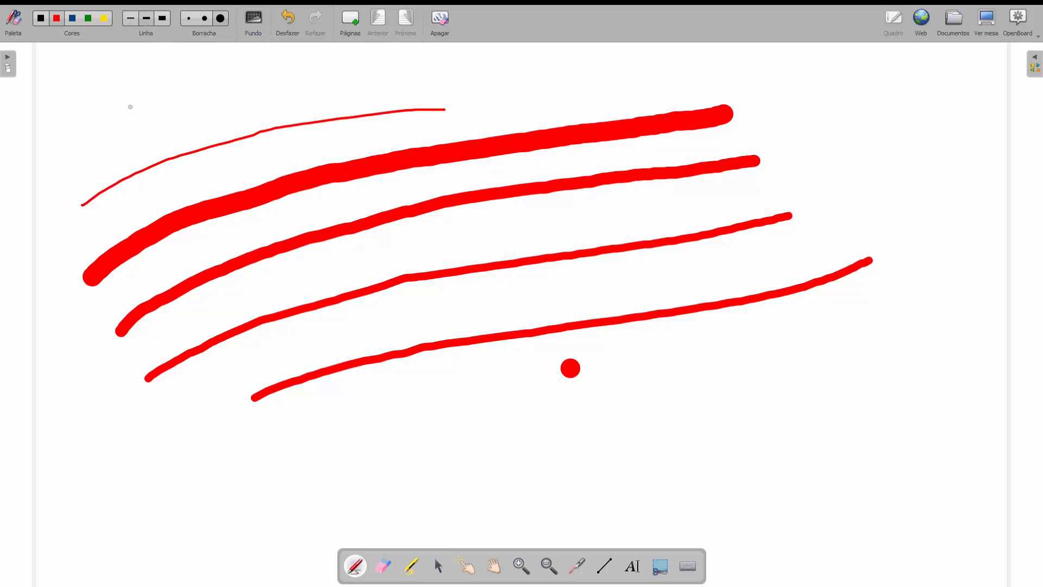
pyautogui.moveTo(70, 183)
pyautogui.mouseDown()
pyautogui.moveTo(184, 115)
pyautogui.moveTo(383, 84)
pyautogui.mouseUp()
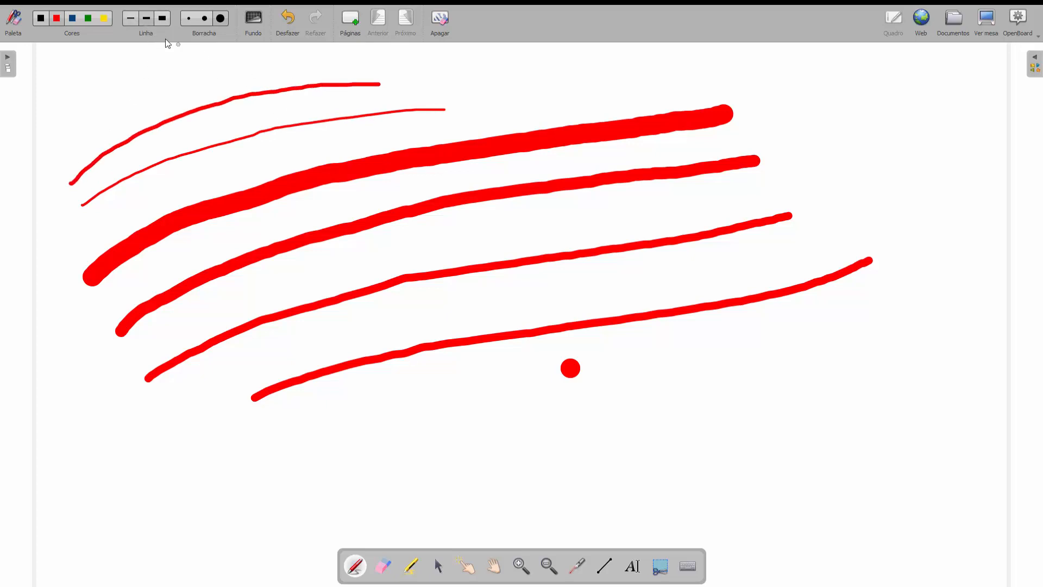
pyautogui.click(163, 20)
pyautogui.moveTo(59, 152)
pyautogui.mouseDown()
pyautogui.moveTo(200, 66)
pyautogui.moveTo(403, 55)
pyautogui.mouseUp()
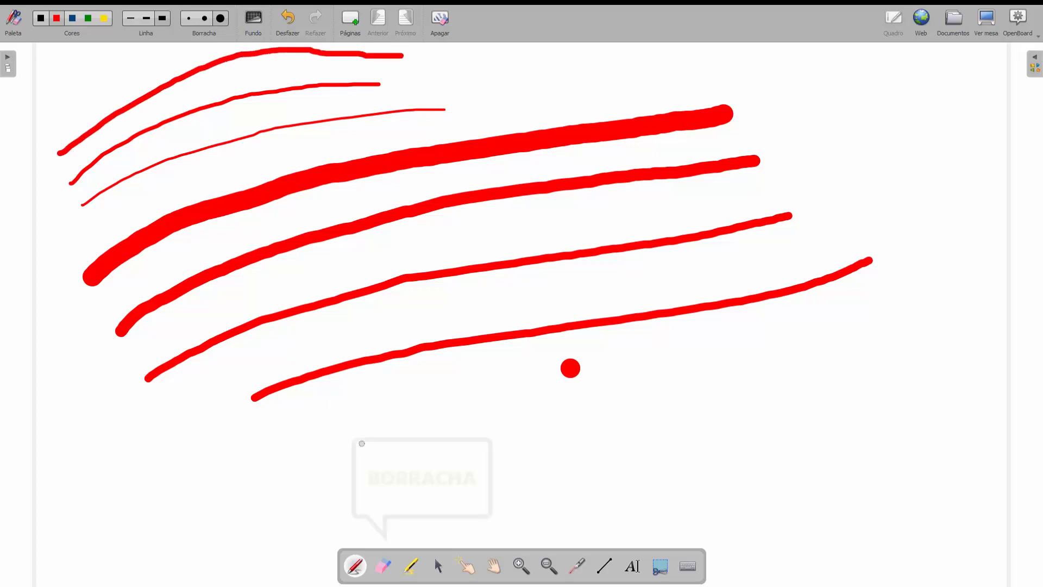
# - Erase part of the second-highest red stroke with the small eraser and most of the thin stroke below it with the medium eraser
pyautogui.click(384, 572)
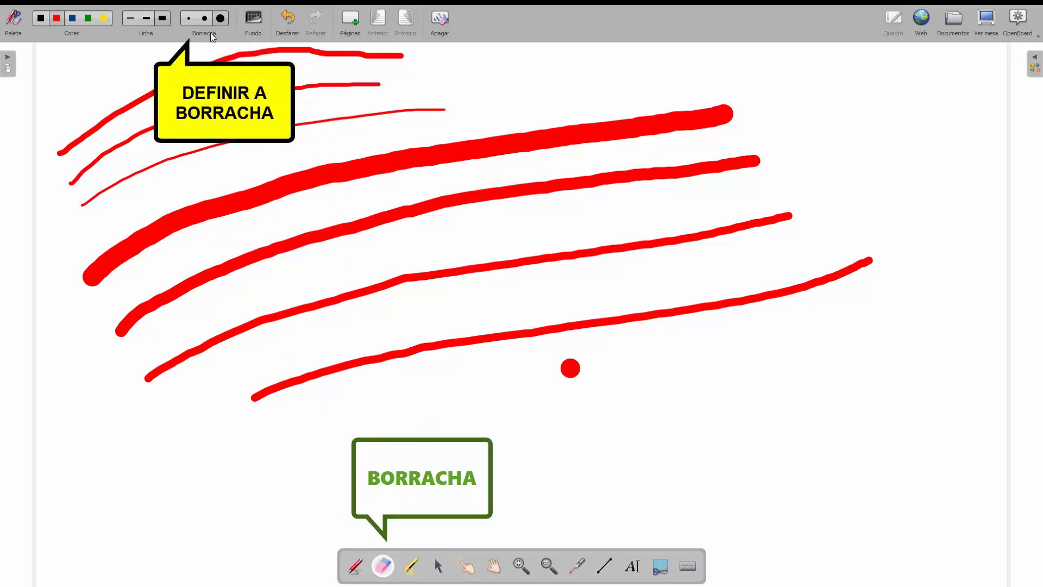
pyautogui.click(188, 19)
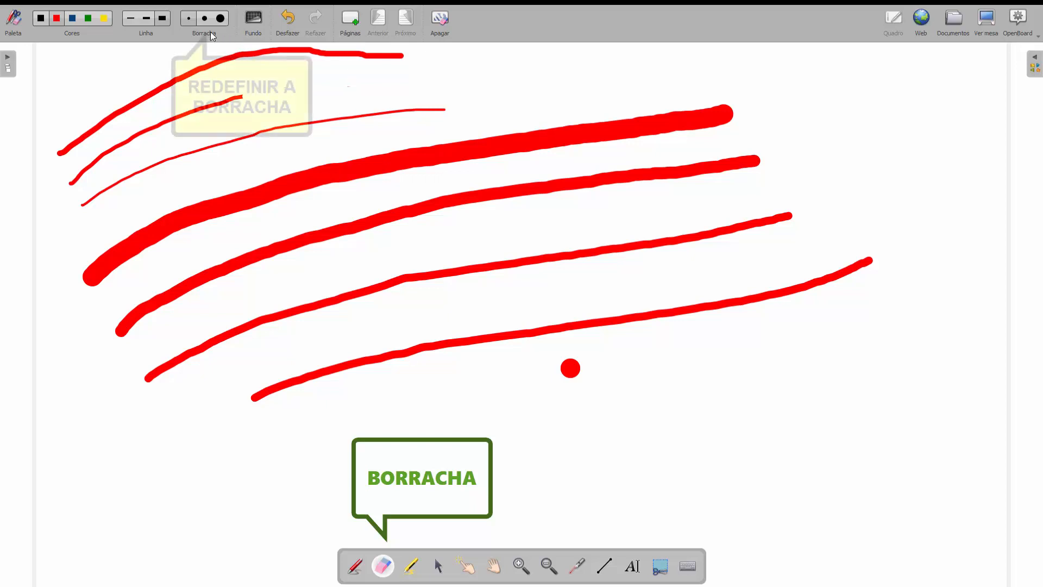
pyautogui.click(202, 18)
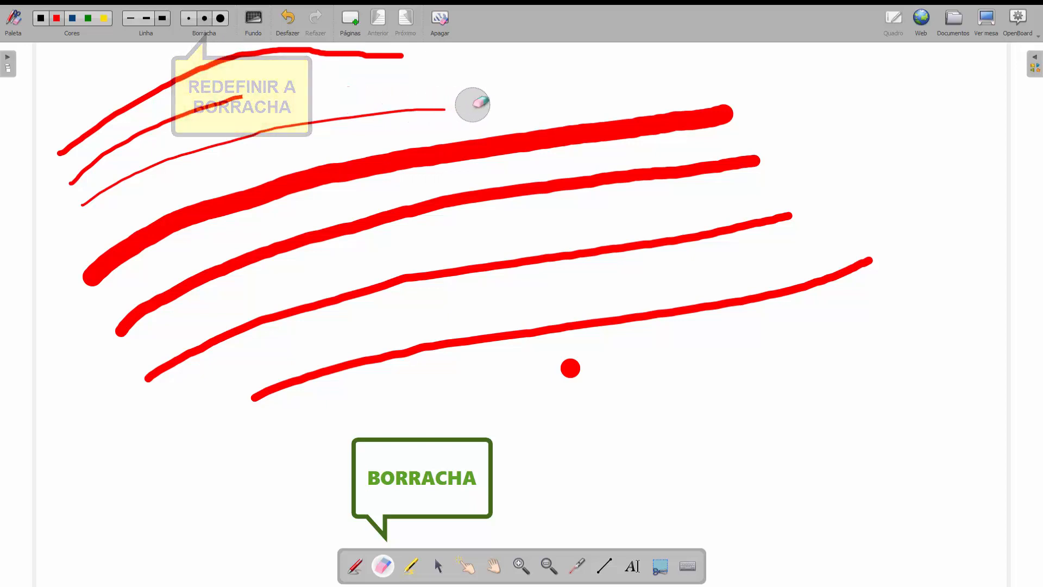
pyautogui.moveTo(473, 102)
pyautogui.mouseDown()
pyautogui.moveTo(233, 137)
pyautogui.moveTo(163, 161)
pyautogui.mouseUp()
# - Erase the thickest red stroke and nearly all of the one below it with the large eraser
pyautogui.click(220, 20)
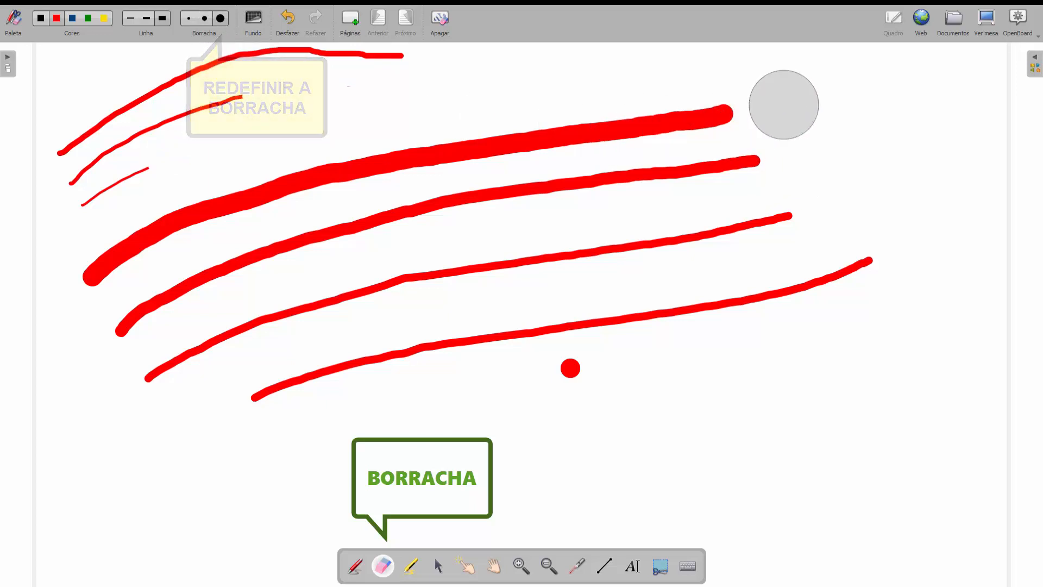
pyautogui.moveTo(783, 103)
pyautogui.mouseDown()
pyautogui.moveTo(645, 128)
pyautogui.moveTo(464, 142)
pyautogui.moveTo(163, 217)
pyautogui.moveTo(105, 256)
pyautogui.mouseUp()
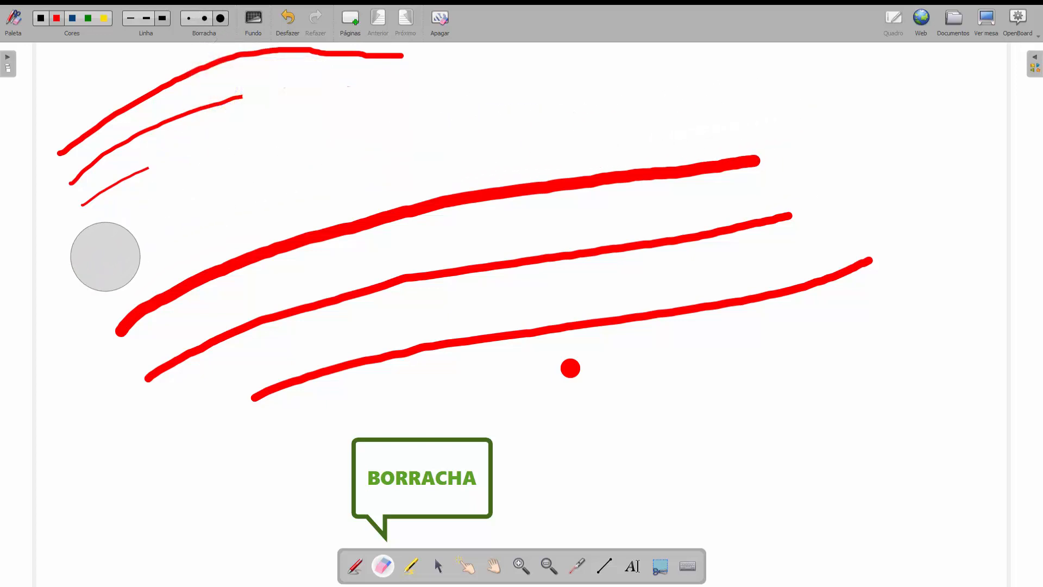
pyautogui.moveTo(817, 156)
pyautogui.mouseDown()
pyautogui.moveTo(416, 216)
pyautogui.moveTo(158, 293)
pyautogui.mouseUp()
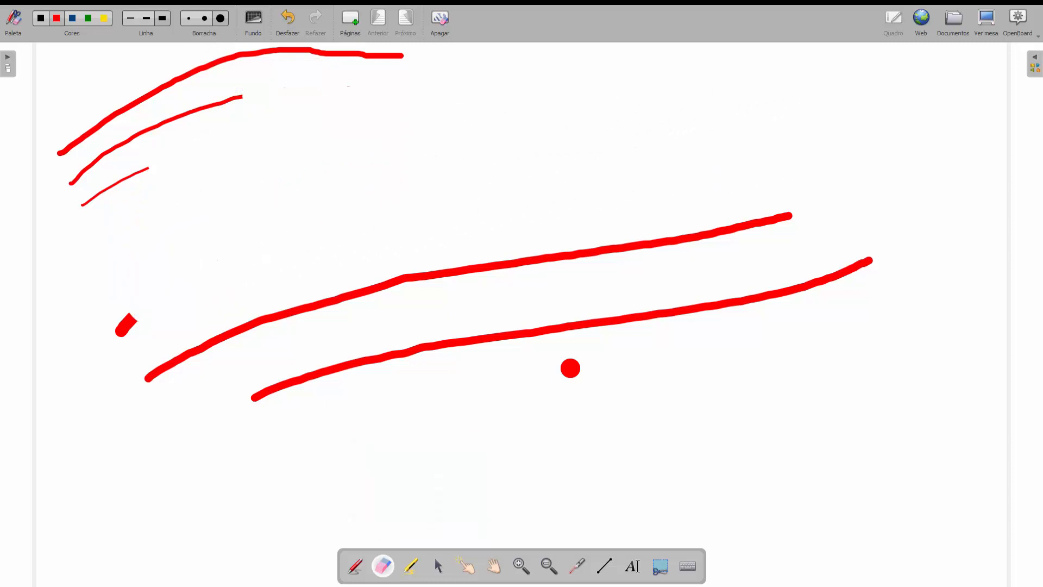
# - Draw a winding black pen curve, a blue curve above it and a yellow curve descending across the page
pyautogui.click(355, 565)
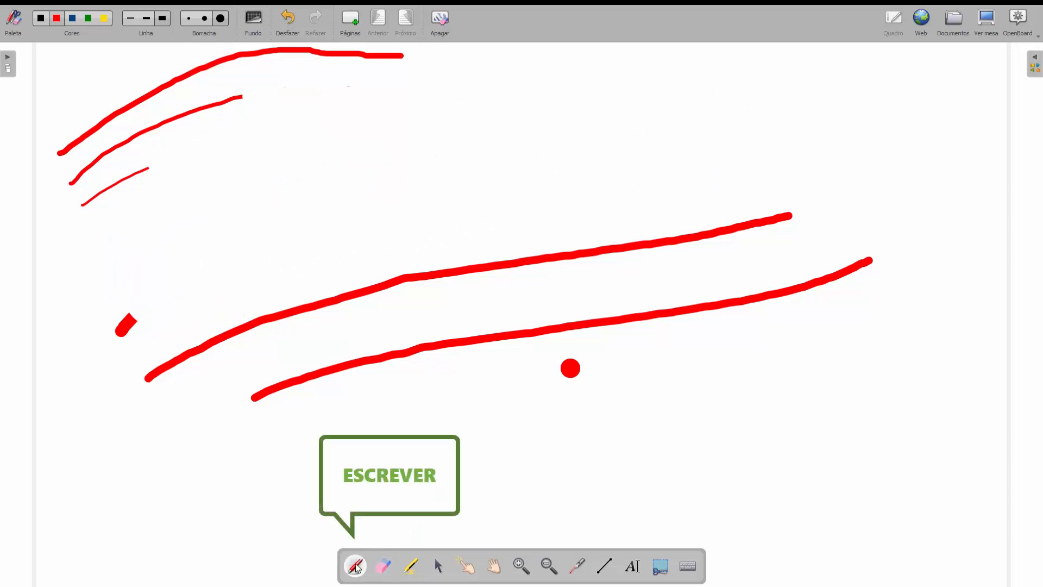
pyautogui.click(45, 21)
pyautogui.moveTo(359, 182)
pyautogui.mouseDown()
pyautogui.moveTo(545, 212)
pyautogui.moveTo(717, 265)
pyautogui.moveTo(835, 421)
pyautogui.moveTo(603, 427)
pyautogui.moveTo(512, 289)
pyautogui.moveTo(388, 296)
pyautogui.mouseUp()
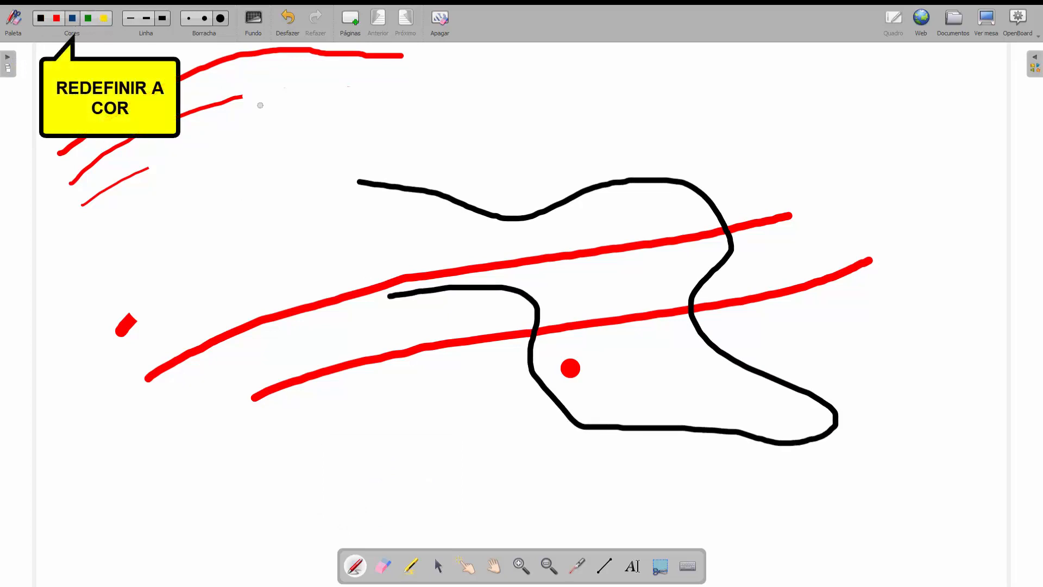
pyautogui.moveTo(258, 221)
pyautogui.mouseDown()
pyautogui.moveTo(431, 156)
pyautogui.moveTo(677, 121)
pyautogui.moveTo(835, 188)
pyautogui.mouseUp()
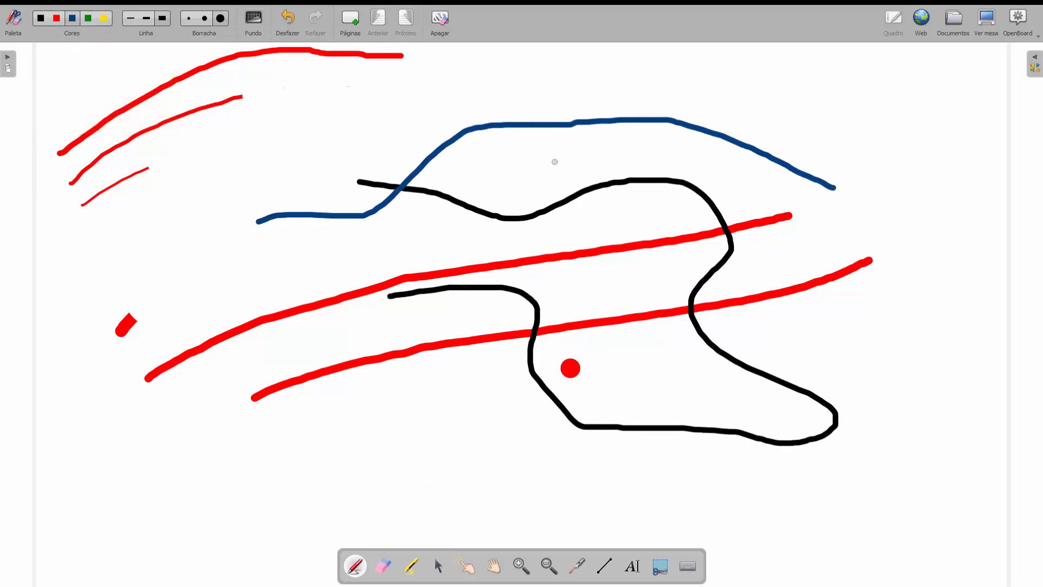
pyautogui.click(103, 17)
pyautogui.moveTo(127, 204)
pyautogui.mouseDown()
pyautogui.moveTo(397, 419)
pyautogui.moveTo(535, 473)
pyautogui.mouseUp()
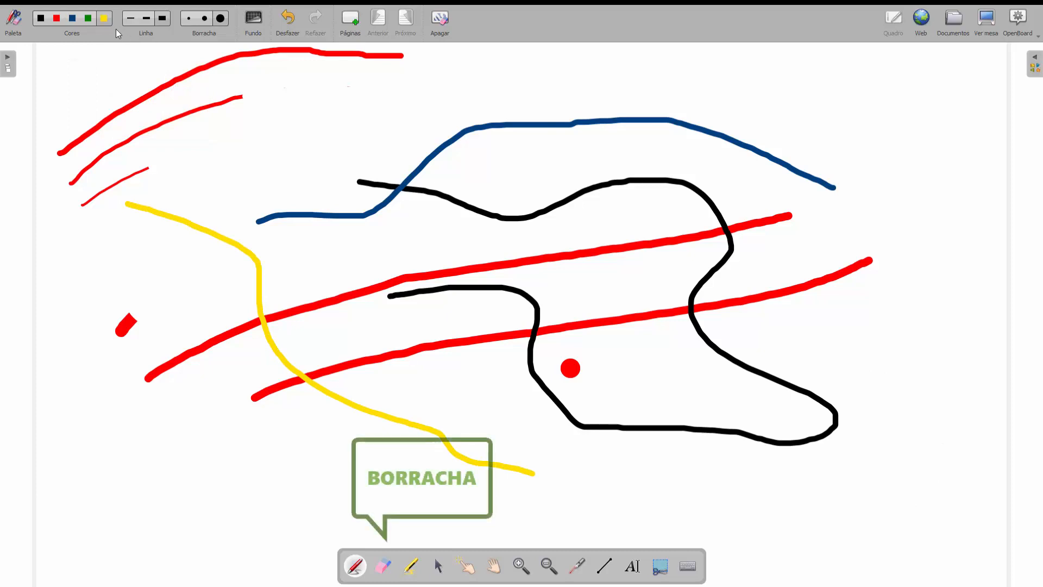
# - Erase all remaining strokes on the page with the large eraser
pyautogui.click(220, 18)
pyautogui.moveTo(834, 241)
pyautogui.mouseDown()
pyautogui.moveTo(701, 231)
pyautogui.moveTo(207, 342)
pyautogui.moveTo(403, 362)
pyautogui.moveTo(880, 277)
pyautogui.moveTo(573, 300)
pyautogui.moveTo(554, 368)
pyautogui.moveTo(742, 433)
pyautogui.moveTo(727, 351)
pyautogui.moveTo(508, 459)
pyautogui.moveTo(175, 338)
pyautogui.moveTo(251, 269)
pyautogui.moveTo(112, 177)
pyautogui.moveTo(491, 156)
pyautogui.moveTo(455, 225)
pyautogui.moveTo(490, 221)
pyautogui.mouseUp()
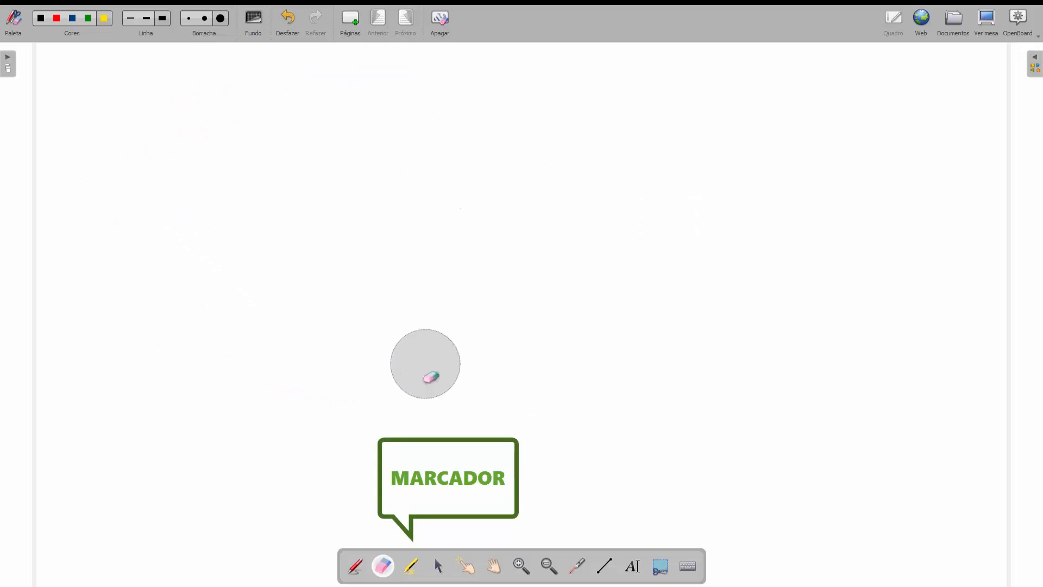
# - Draw three yellow marker strokes one below the other across the upper middle of the page
pyautogui.click(412, 566)
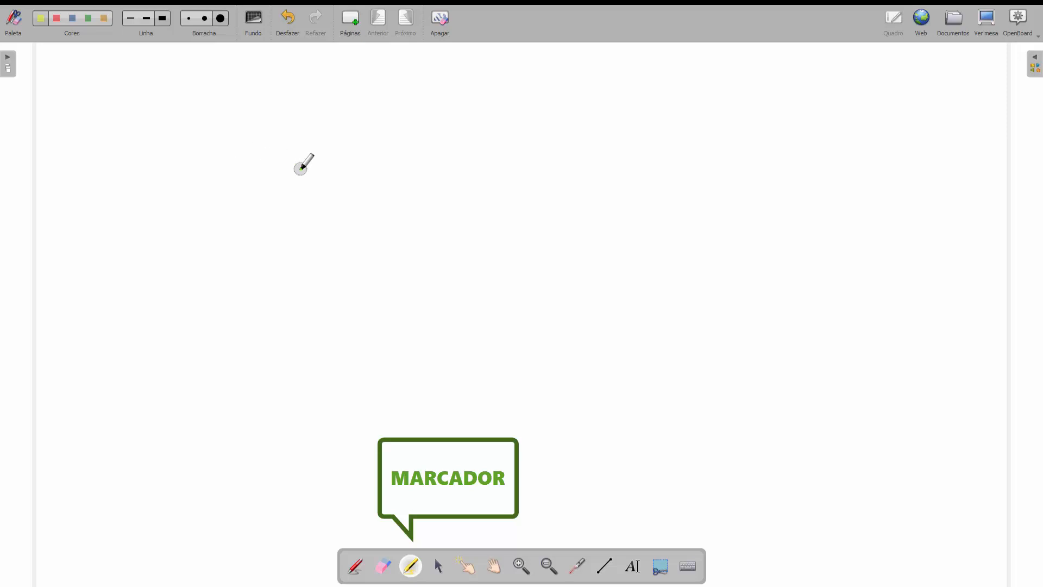
pyautogui.moveTo(300, 168); pyautogui.dragTo(659, 214)
pyautogui.moveTo(307, 192); pyautogui.dragTo(677, 263)
pyautogui.moveTo(307, 227); pyautogui.dragTo(593, 250)
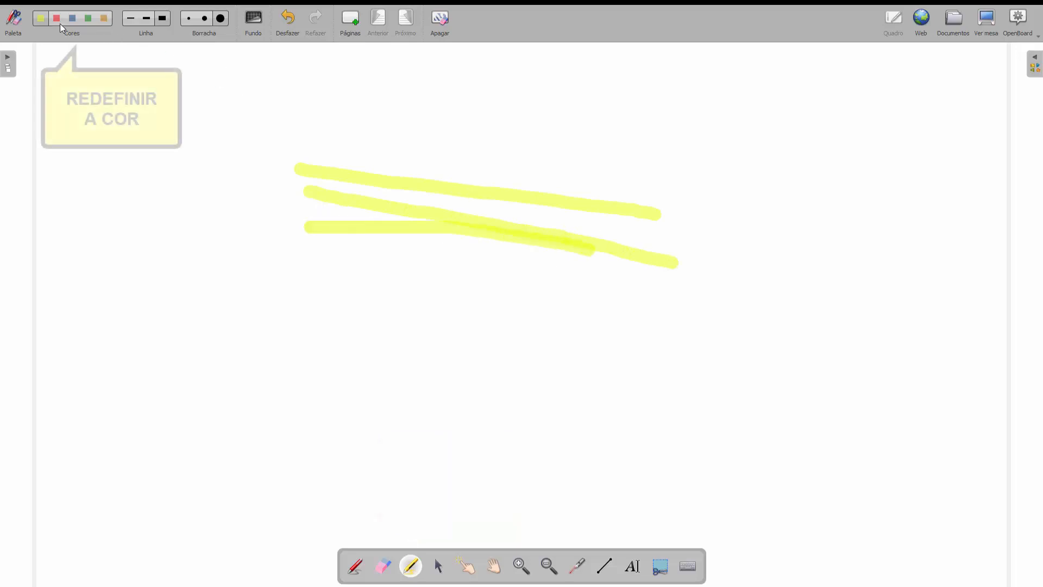
# - Draw blue, red and green marker strokes below the yellow ones and an orange one above them
pyautogui.click(72, 18)
pyautogui.moveTo(307, 283); pyautogui.dragTo(728, 316)
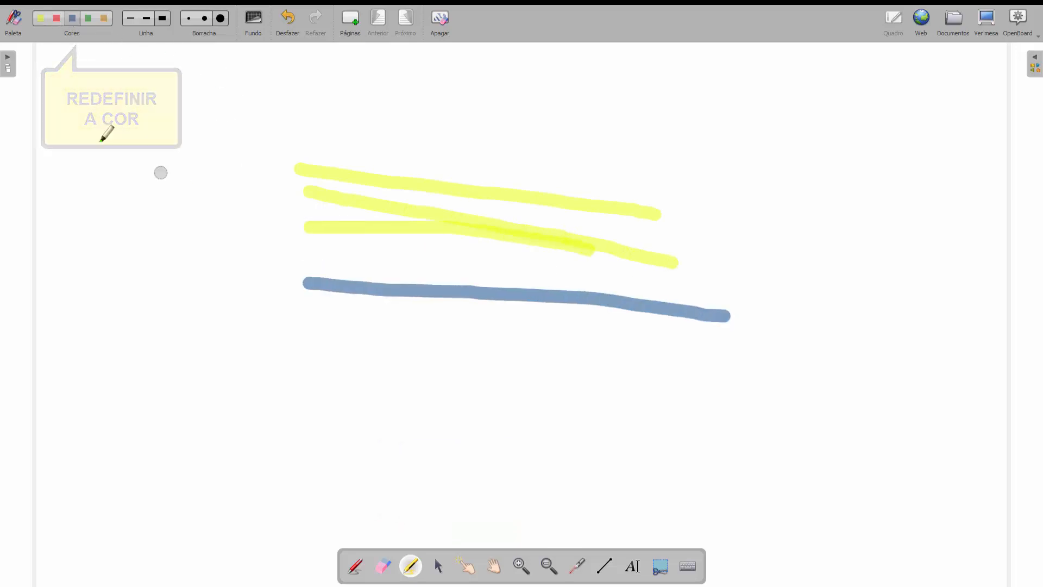
pyautogui.moveTo(311, 314); pyautogui.dragTo(757, 371)
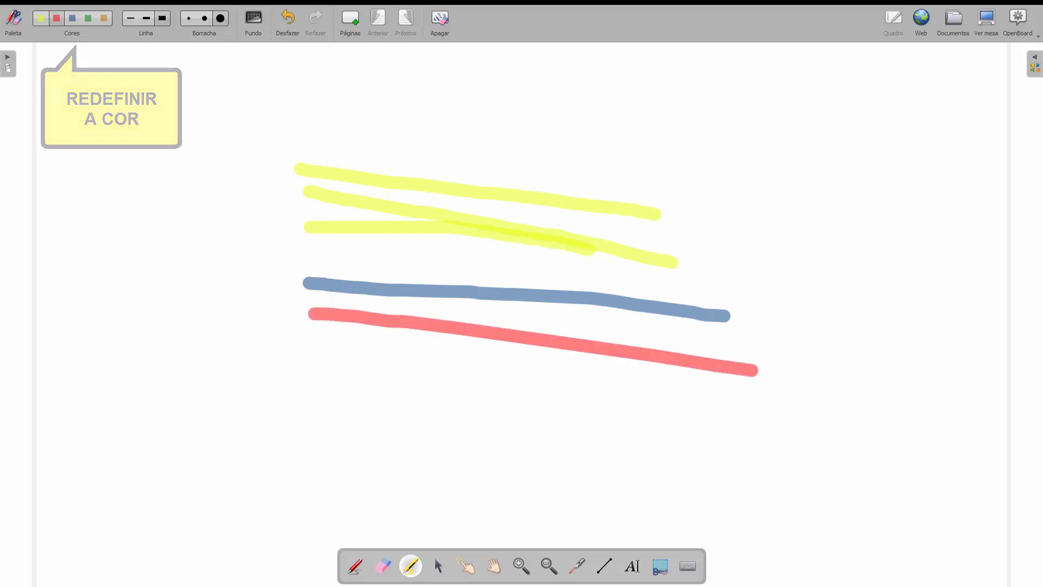
pyautogui.click(90, 18)
pyautogui.moveTo(327, 351); pyautogui.dragTo(740, 393)
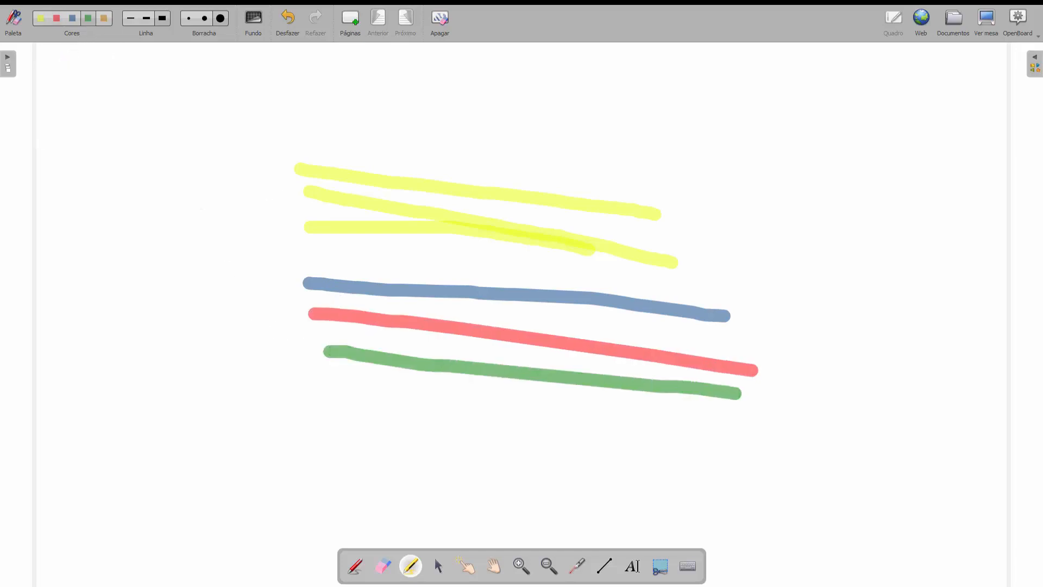
pyautogui.moveTo(307, 131); pyautogui.dragTo(645, 154)
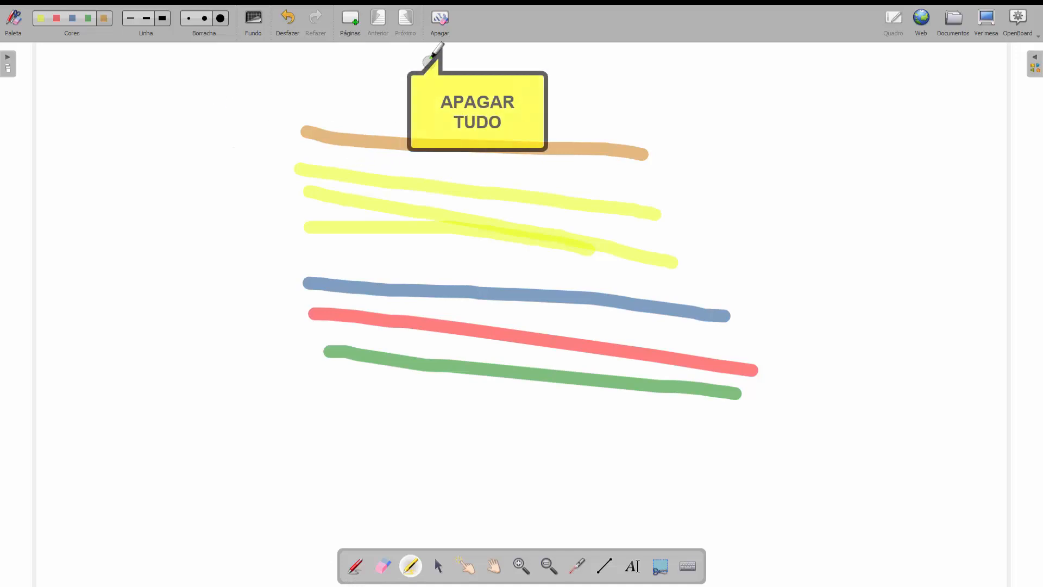
# - Clear everything from the page and set its background to the white grid
pyautogui.click(442, 28)
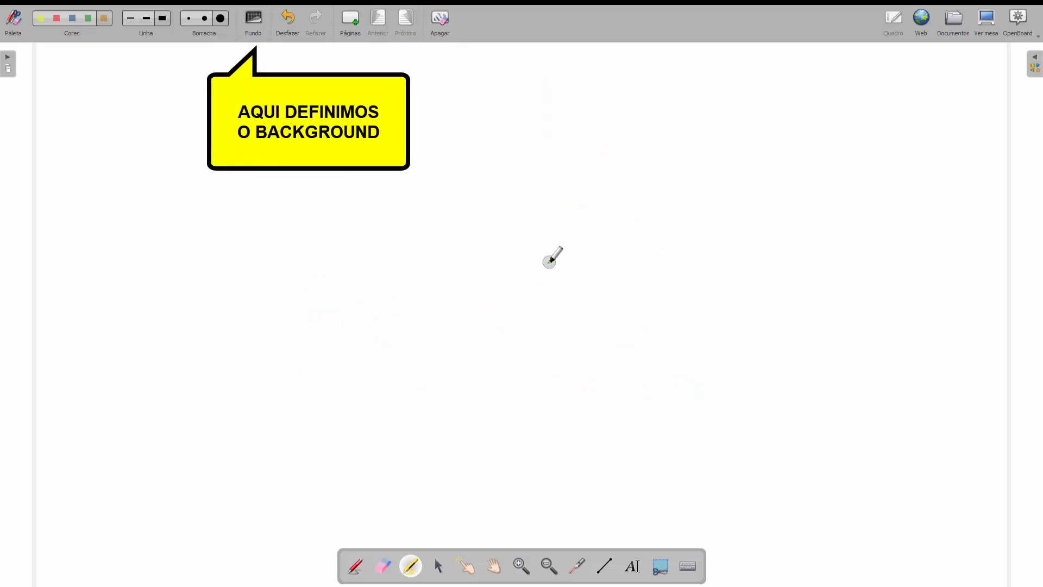
pyautogui.click(253, 19)
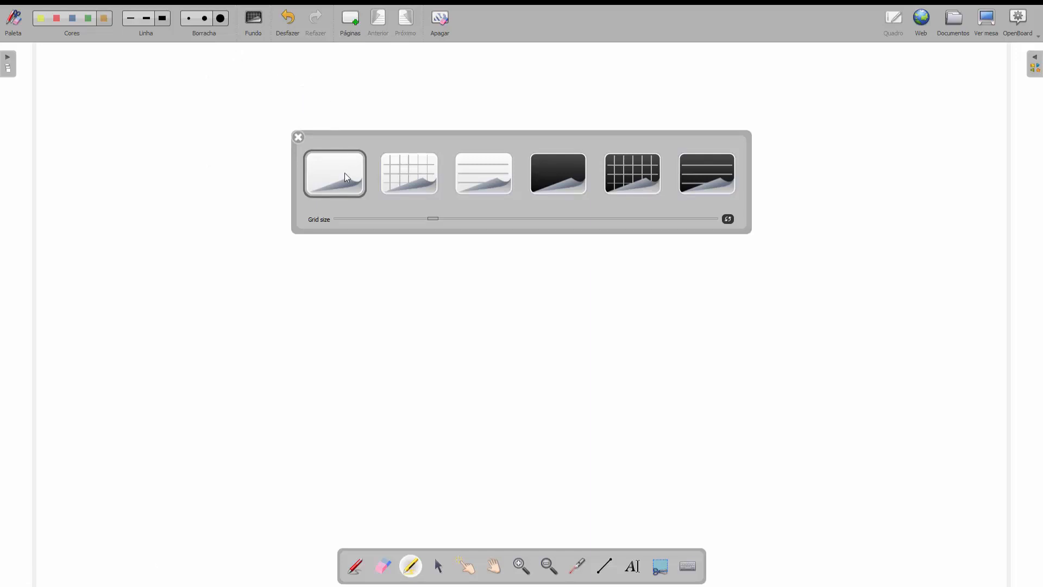
pyautogui.click(405, 181)
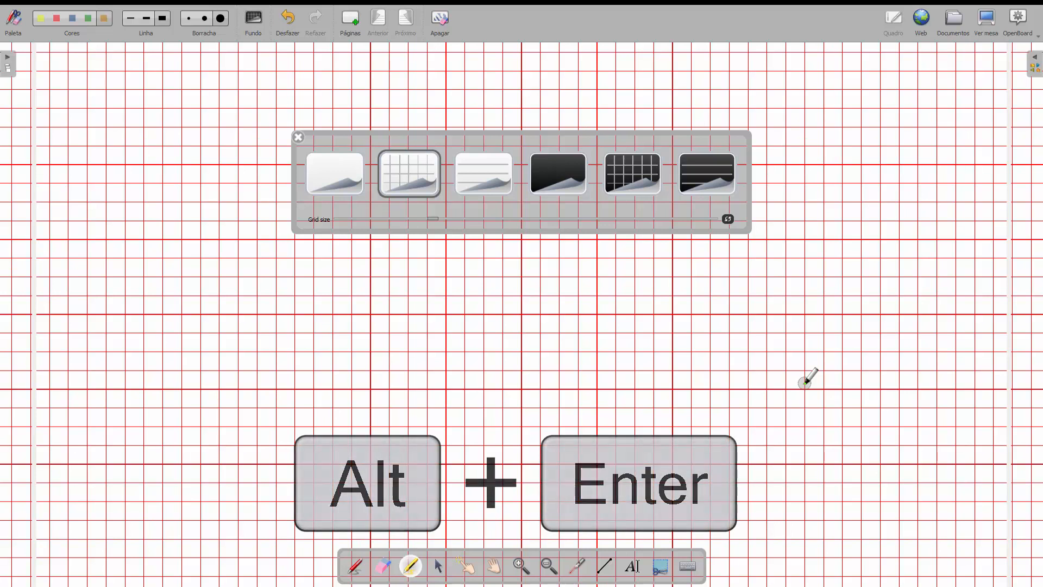
# - Change the grid colour for white backgrounds to brown in the preferences
pyautogui.hotkey('alt', 'Return')
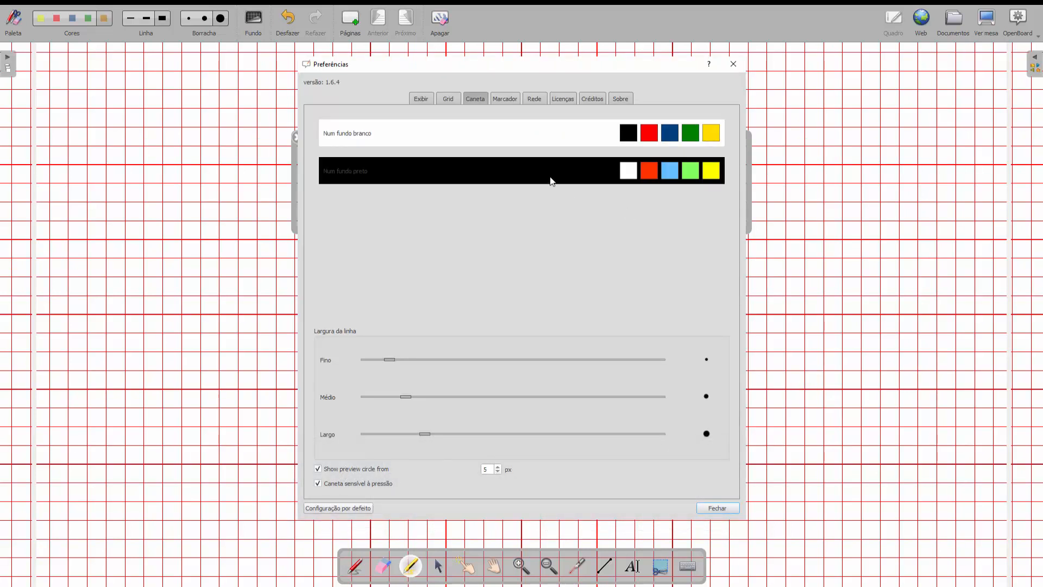
pyautogui.click(448, 100)
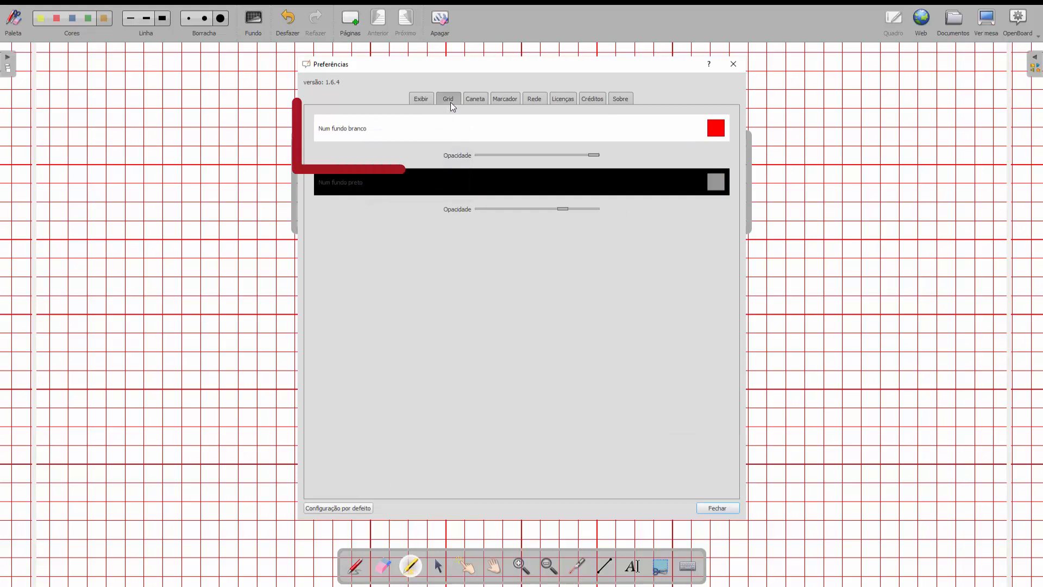
pyautogui.click(716, 130)
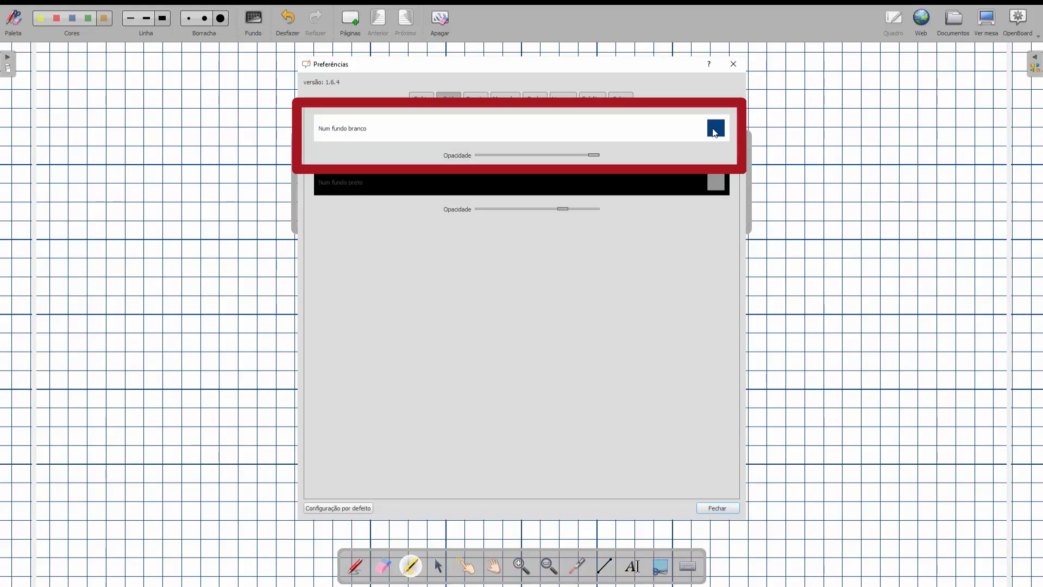
pyautogui.click(716, 130)
pyautogui.click(715, 132)
pyautogui.click(715, 133)
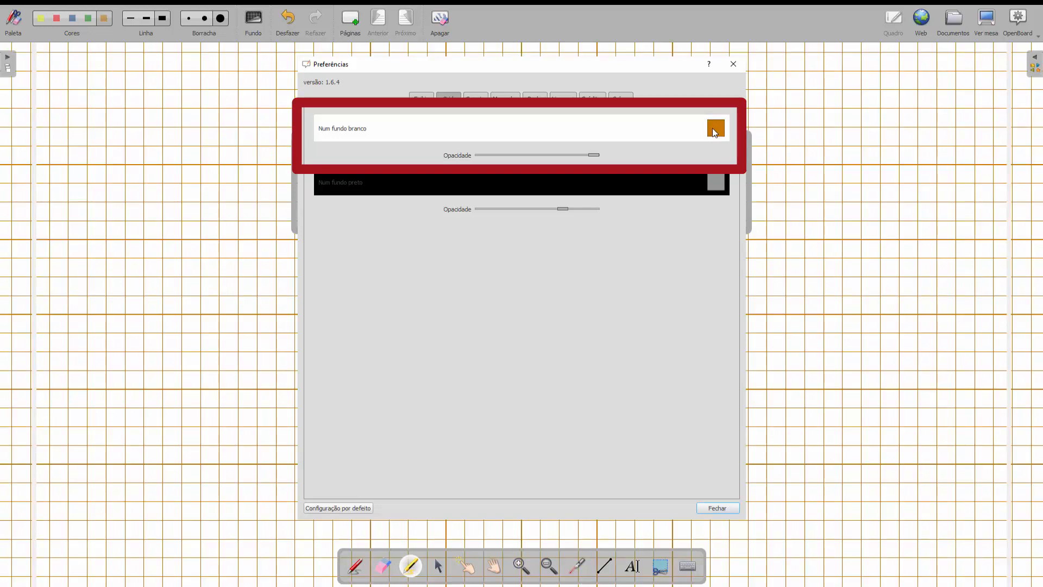
pyautogui.click(715, 133)
pyautogui.click(715, 133)
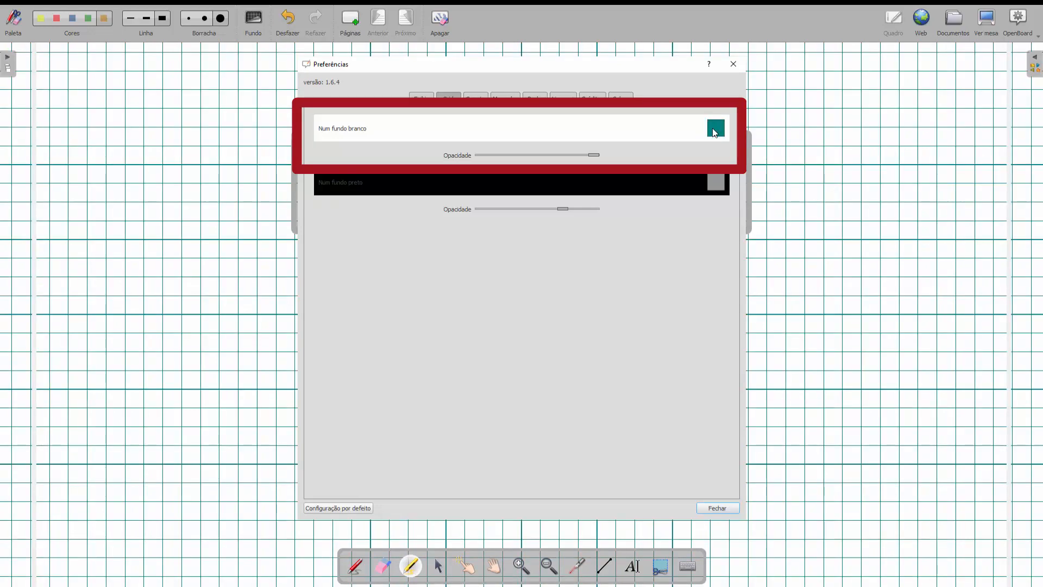
pyautogui.click(715, 133)
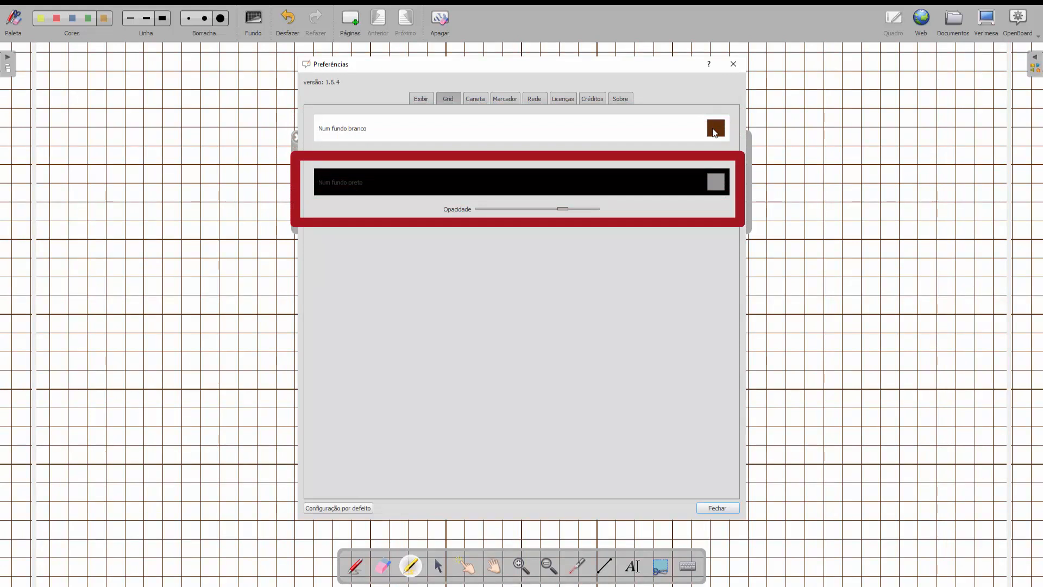
# - Close the preferences and switch the page background through white lined, plain black, black grid and black lined
pyautogui.click(733, 64)
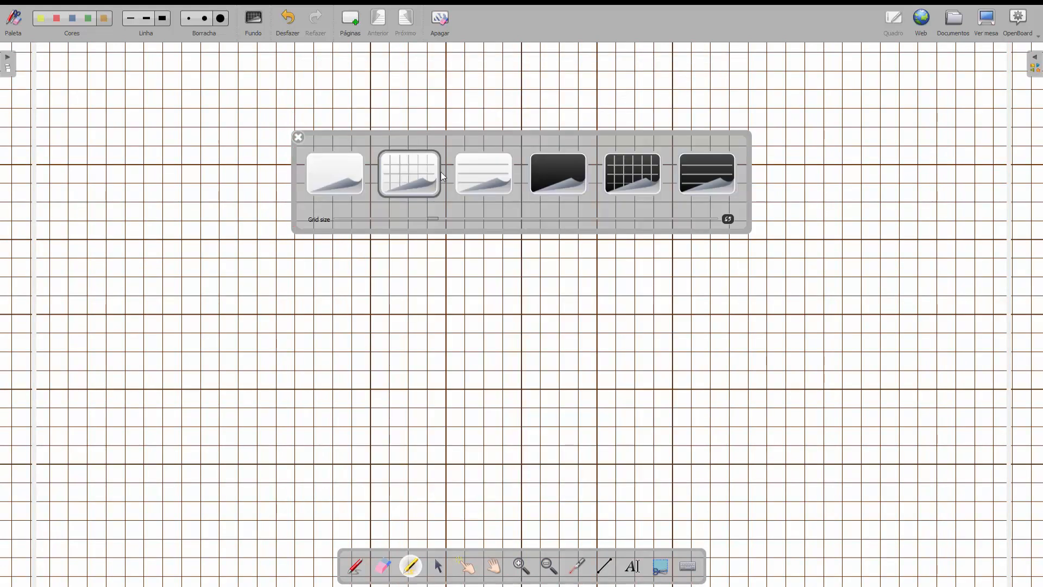
pyautogui.click(482, 178)
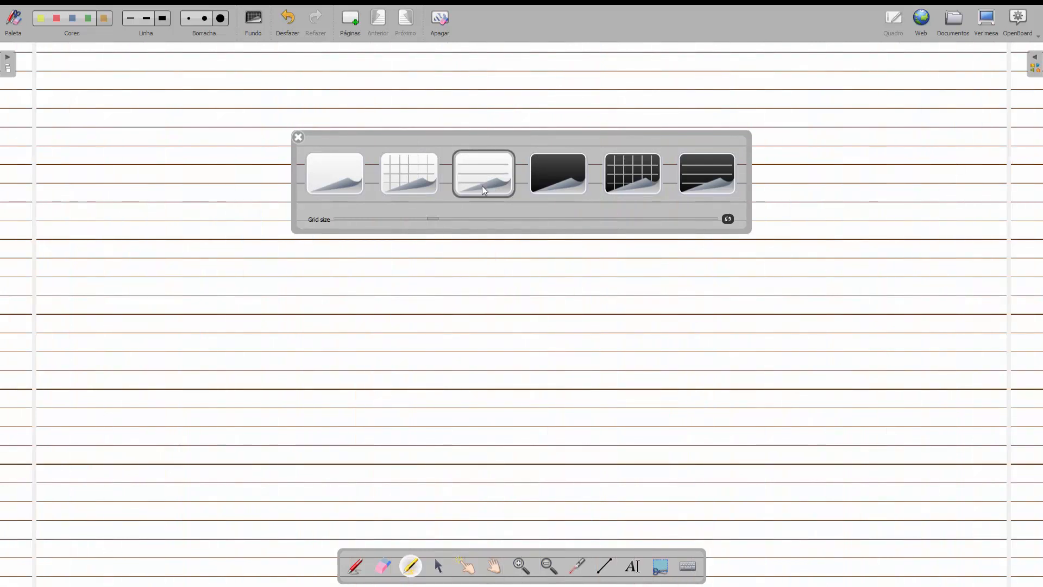
pyautogui.click(563, 176)
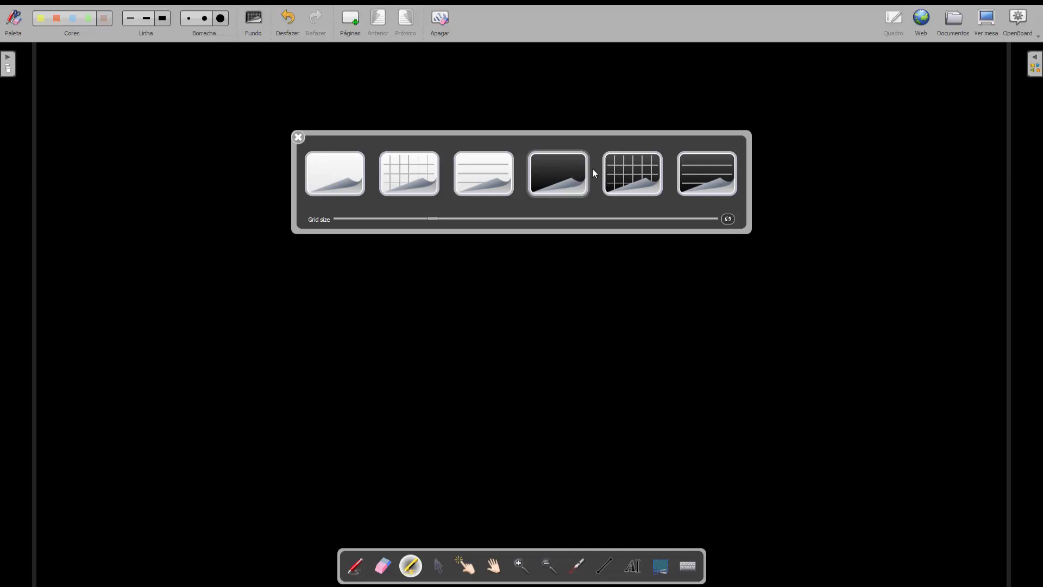
pyautogui.click(632, 170)
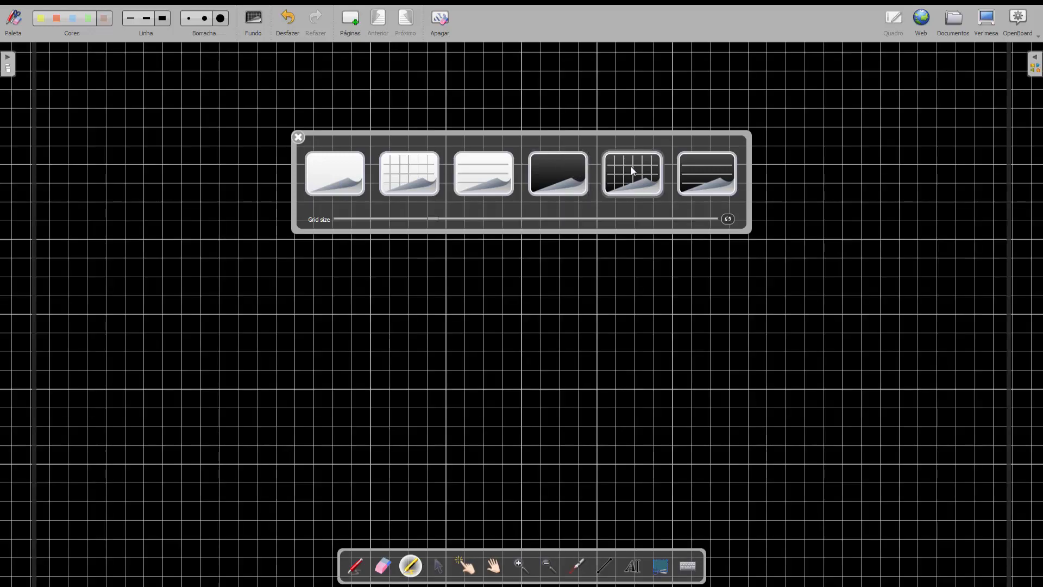
pyautogui.click(702, 169)
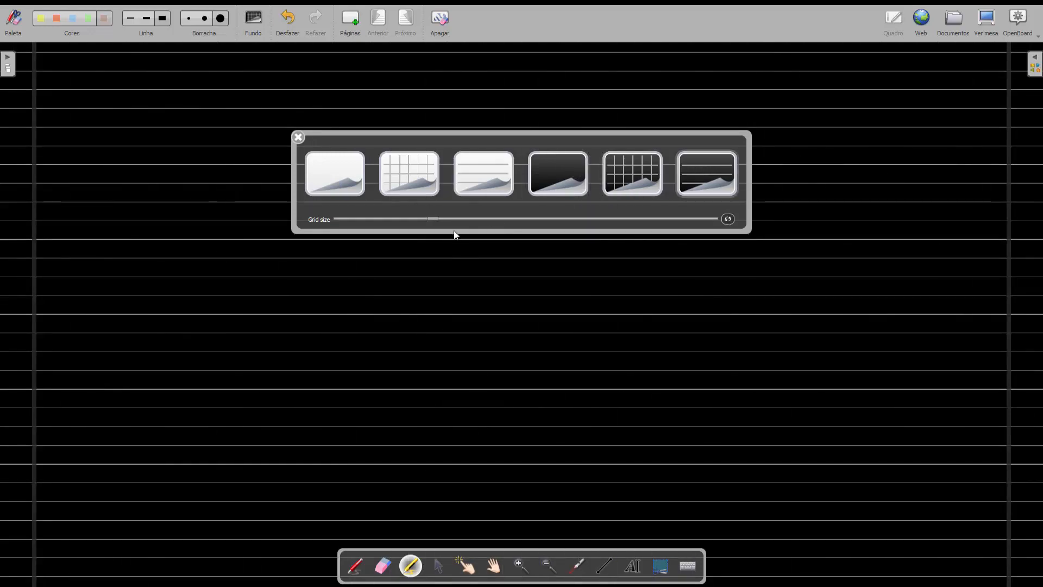
# - Reduce the grid size slightly on the black grid background, and return the page to plain white with the background palette closed
pyautogui.click(632, 174)
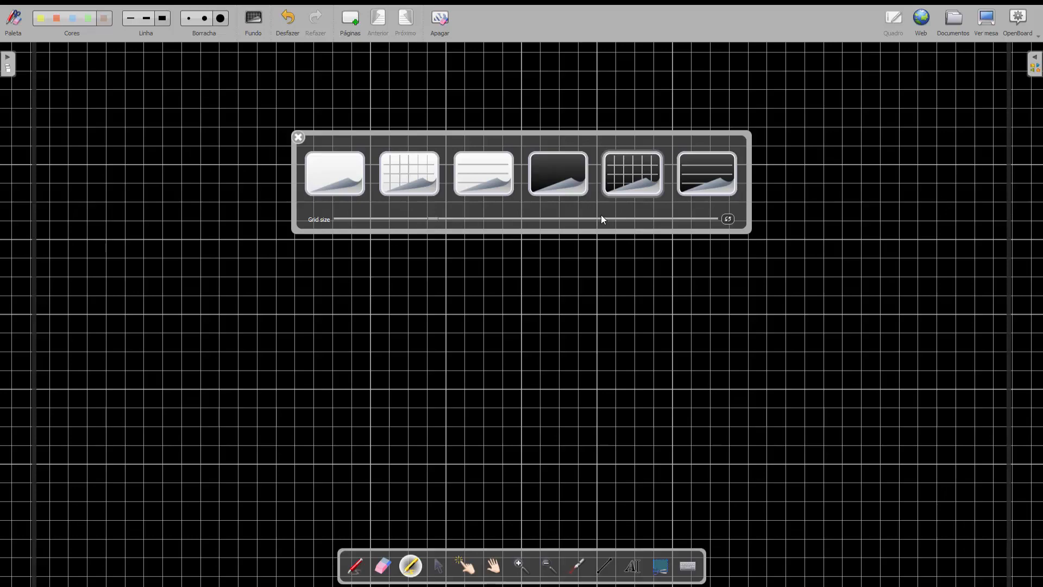
pyautogui.moveTo(435, 220); pyautogui.dragTo(410, 226)
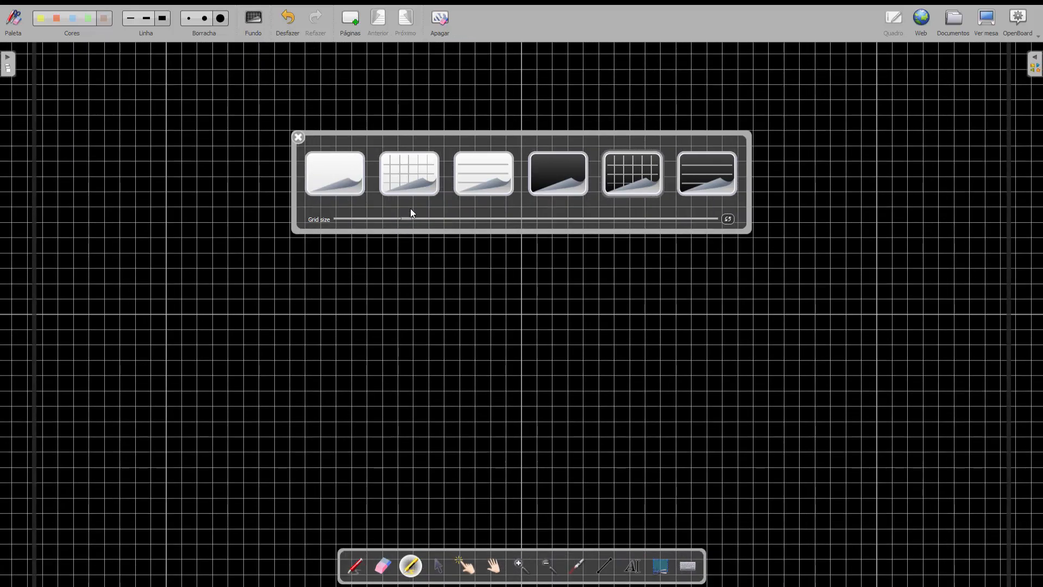
pyautogui.click(347, 170)
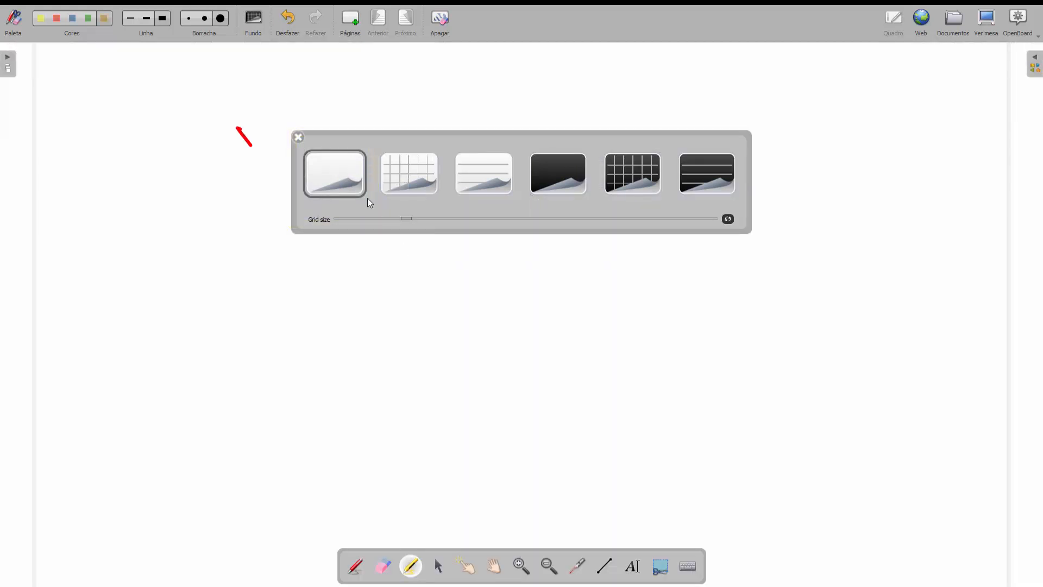
pyautogui.click(298, 137)
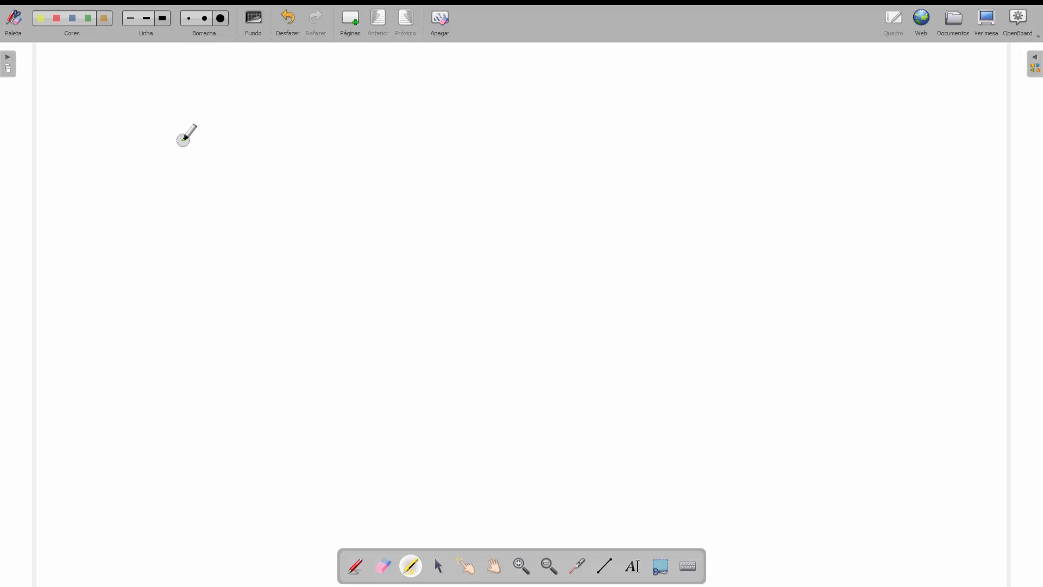
# - Draw three curved yellow pen strokes across the page and cross them with two diagonal red ones
pyautogui.click(355, 568)
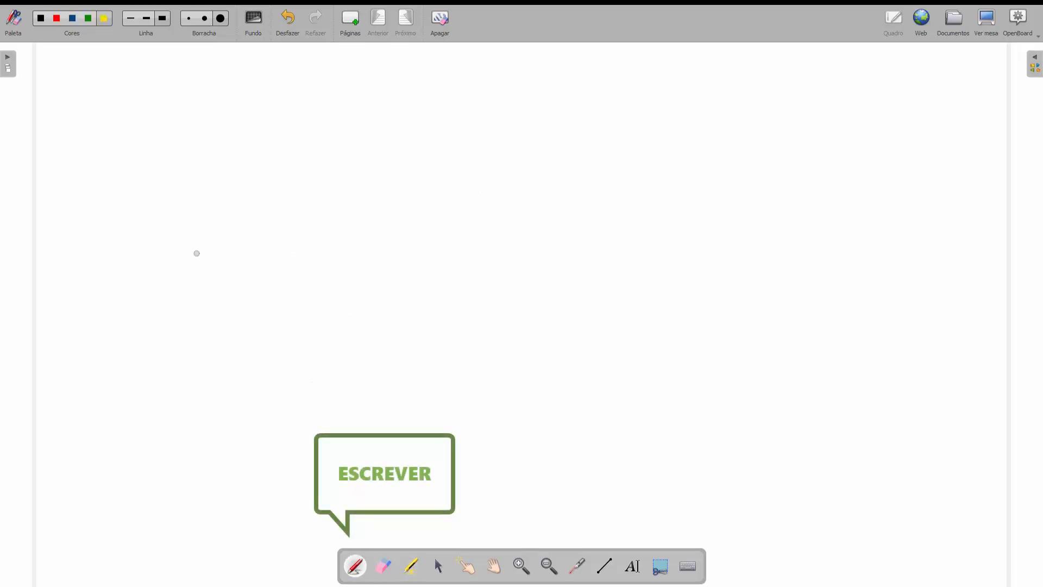
pyautogui.moveTo(200, 249)
pyautogui.mouseDown()
pyautogui.moveTo(301, 200)
pyautogui.moveTo(621, 180)
pyautogui.mouseUp()
pyautogui.moveTo(207, 316)
pyautogui.mouseDown()
pyautogui.moveTo(328, 259)
pyautogui.moveTo(657, 209)
pyautogui.mouseUp()
pyautogui.moveTo(290, 360)
pyautogui.mouseDown()
pyautogui.moveTo(591, 240)
pyautogui.moveTo(723, 219)
pyautogui.mouseUp()
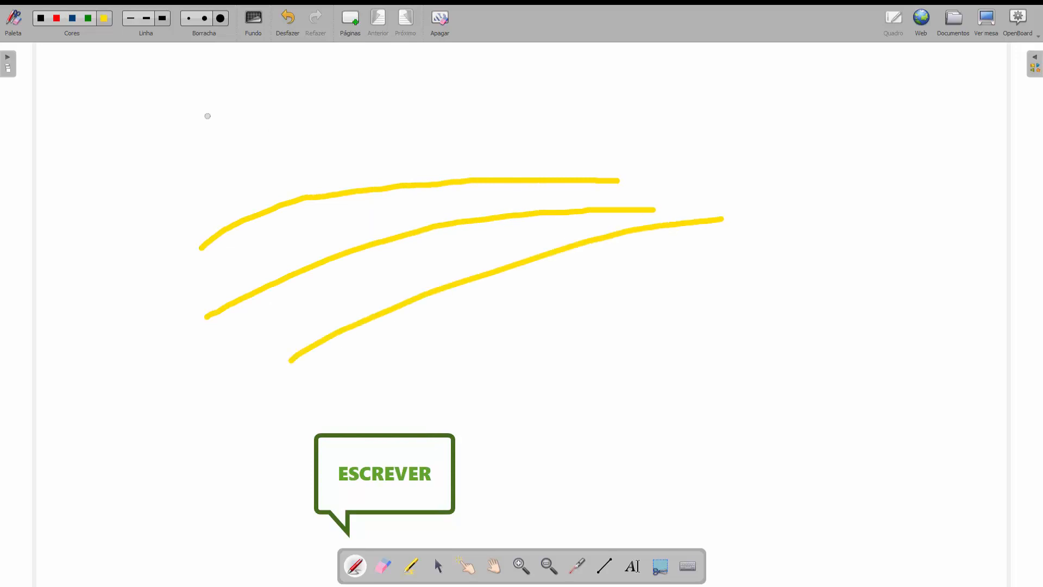
pyautogui.click(57, 18)
pyautogui.moveTo(216, 121); pyautogui.dragTo(589, 388)
pyautogui.moveTo(419, 126); pyautogui.dragTo(643, 344)
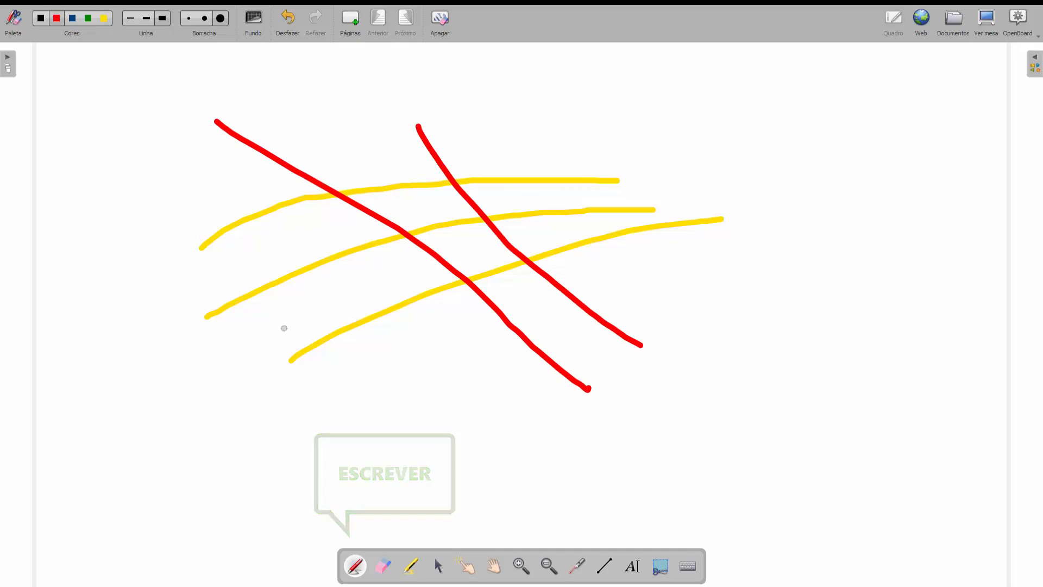
# - Spread the two red and three yellow strokes apart on the page with the Interact tool
pyautogui.click(470, 569)
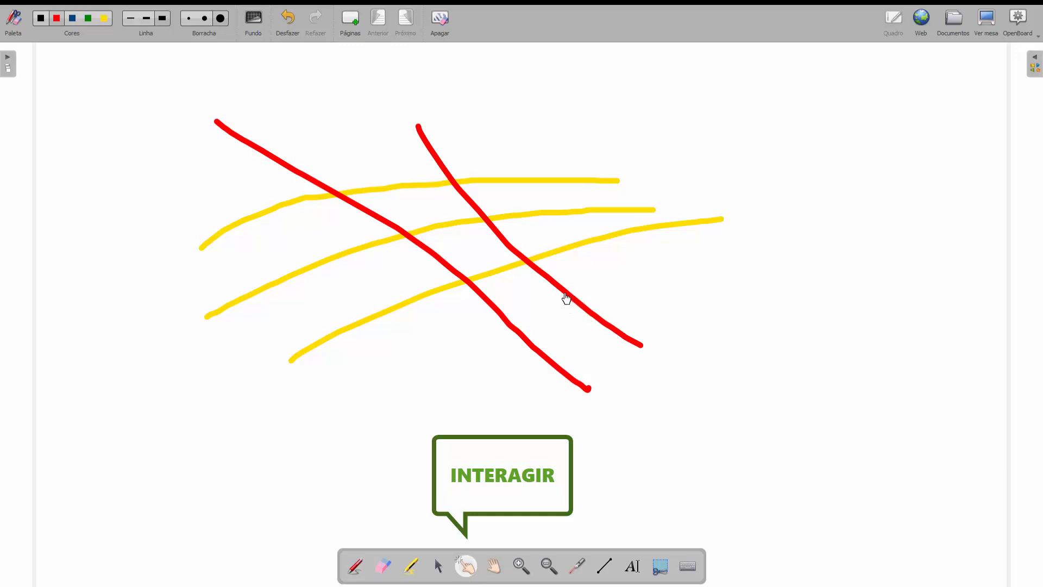
pyautogui.moveTo(566, 298); pyautogui.dragTo(752, 277)
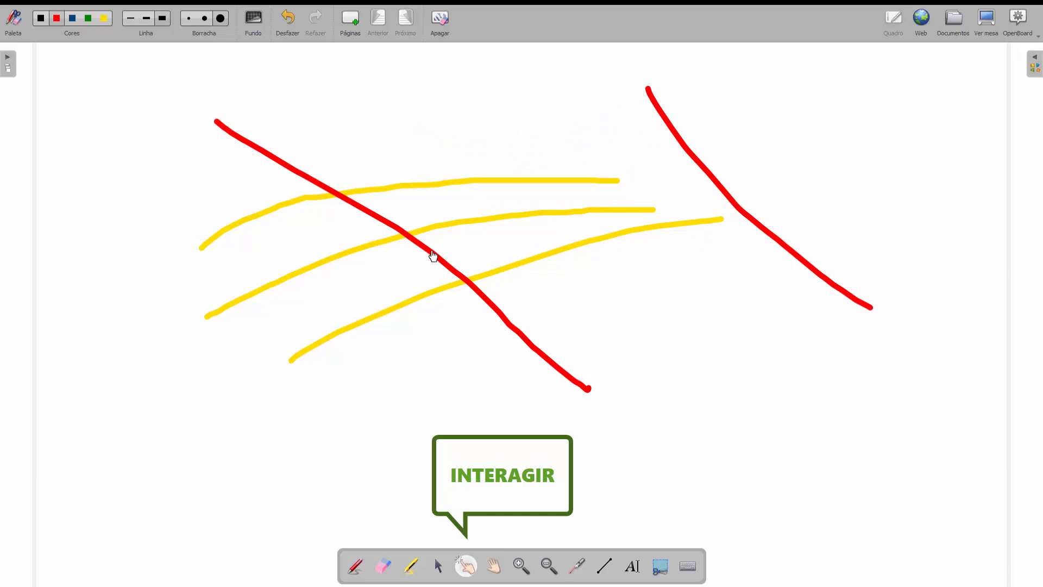
pyautogui.moveTo(433, 258); pyautogui.dragTo(214, 348)
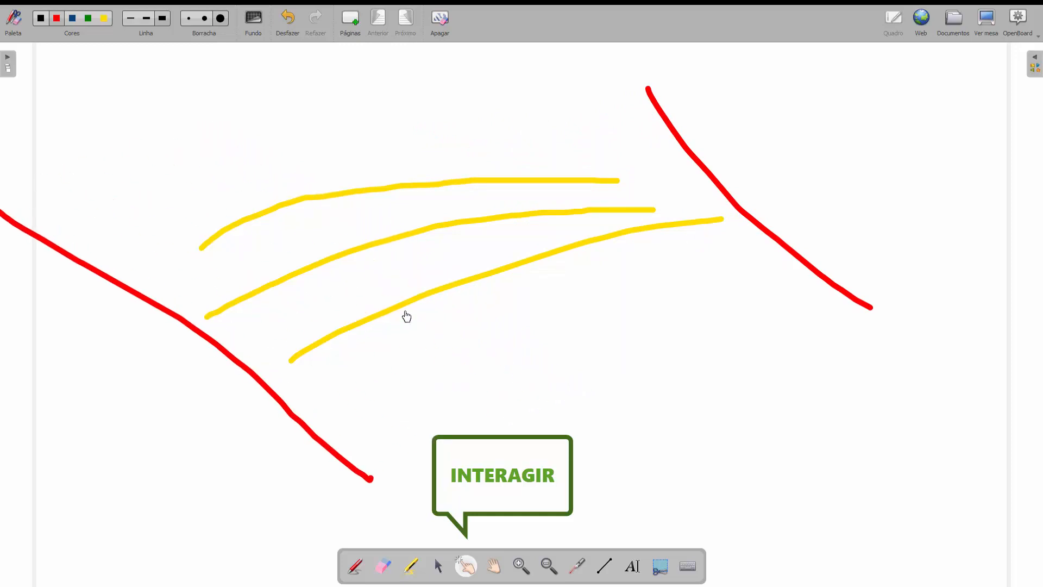
pyautogui.moveTo(427, 301); pyautogui.dragTo(534, 396)
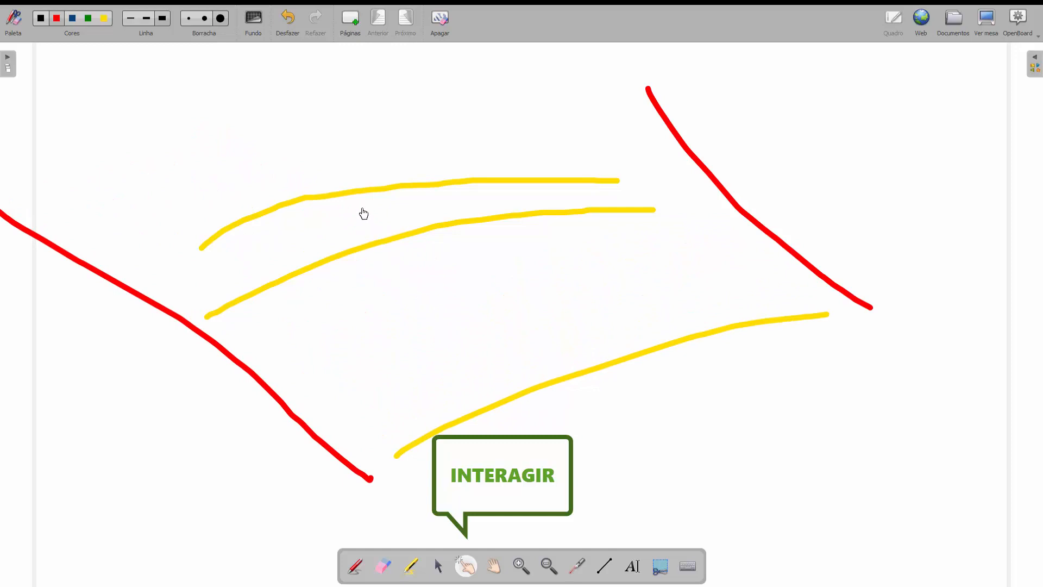
pyautogui.moveTo(359, 196); pyautogui.dragTo(297, 107)
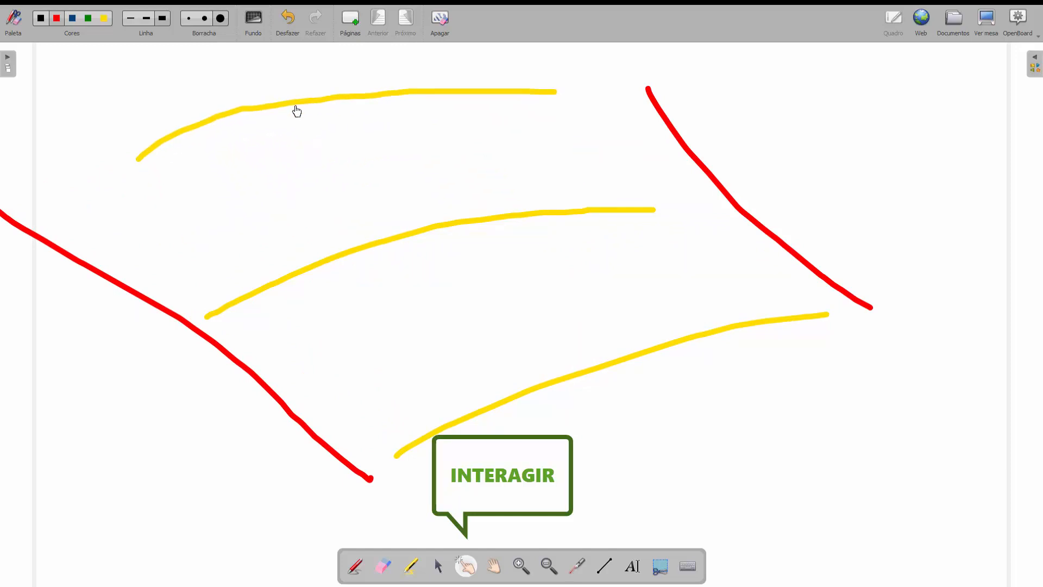
pyautogui.moveTo(368, 249); pyautogui.dragTo(419, 230)
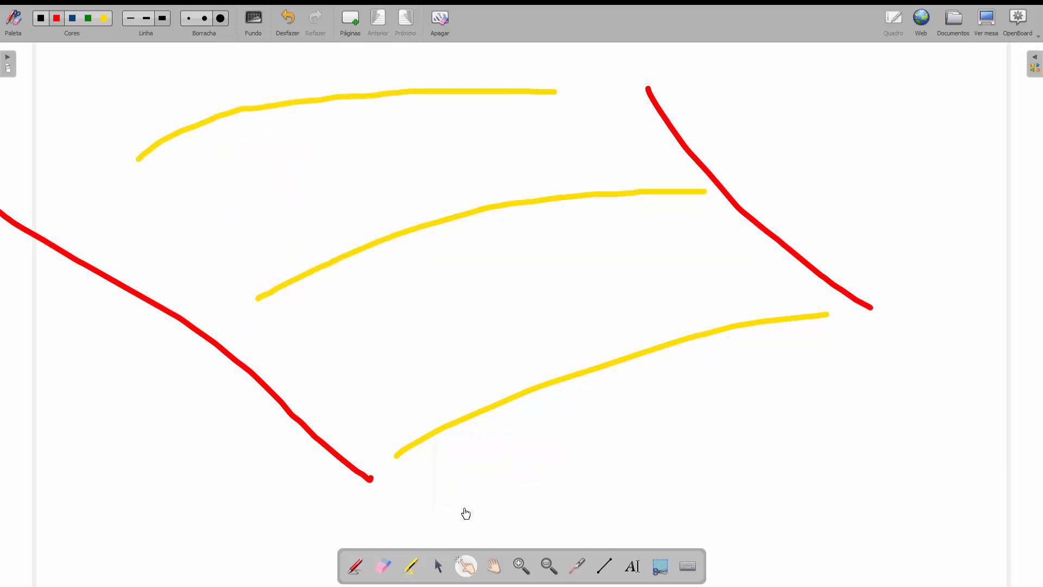
# - Pan the page slightly with the hand tool and zoom in between the strokes to 2.8x
pyautogui.click(494, 565)
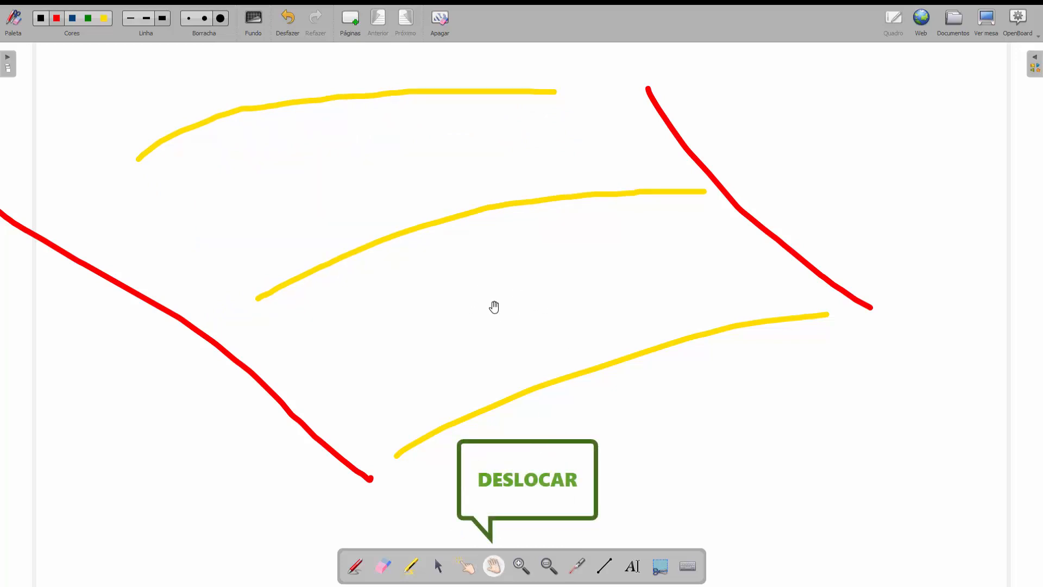
pyautogui.moveTo(495, 308)
pyautogui.mouseDown()
pyautogui.moveTo(475, 333)
pyautogui.moveTo(527, 321)
pyautogui.moveTo(443, 449)
pyautogui.moveTo(610, 464)
pyautogui.moveTo(489, 310)
pyautogui.moveTo(489, 319)
pyautogui.moveTo(549, 301)
pyautogui.mouseUp()
pyautogui.click(523, 566)
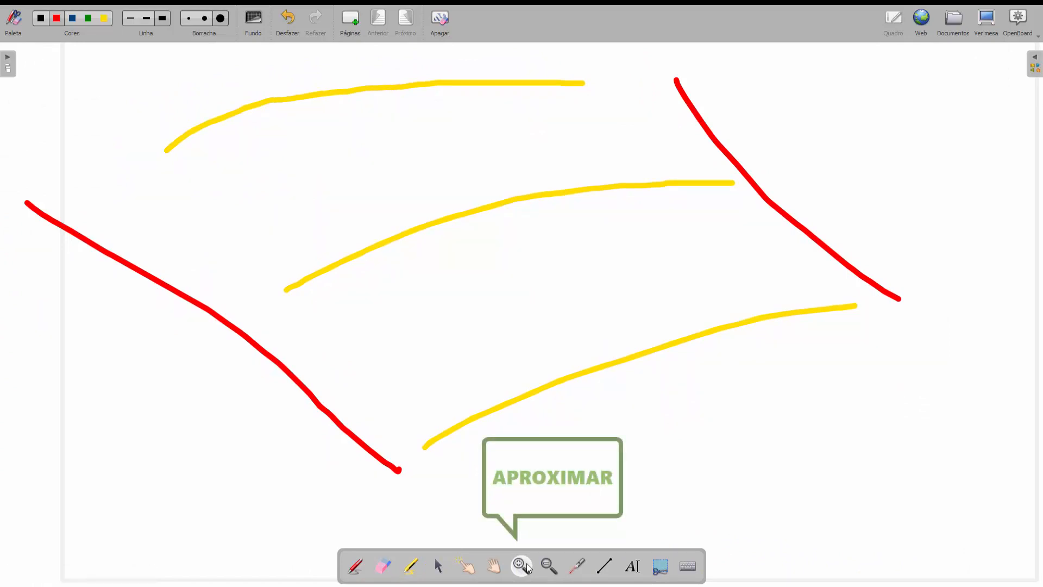
pyautogui.click(518, 329)
pyautogui.click(517, 330)
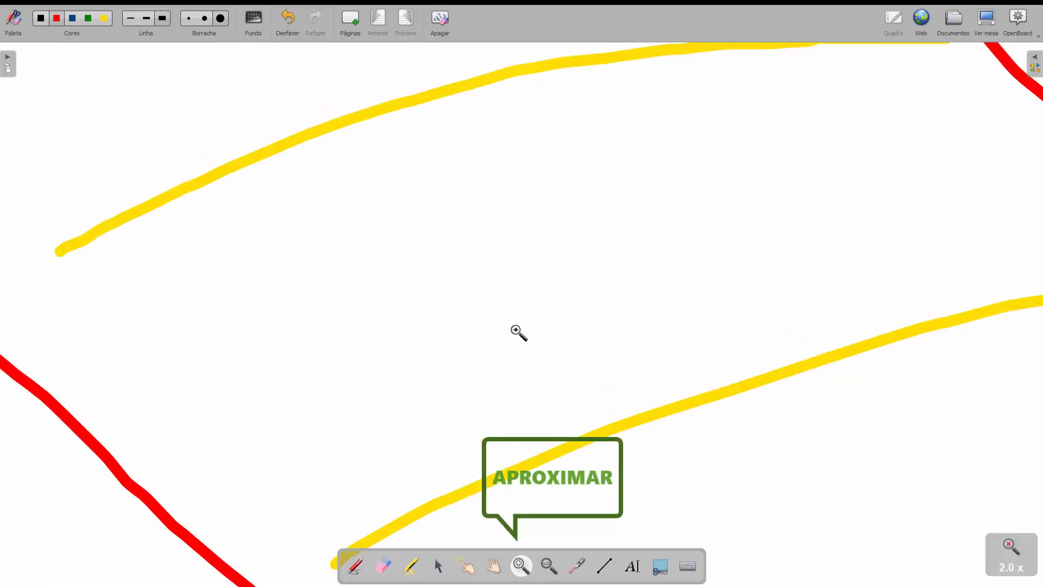
pyautogui.click(517, 330)
# - Zoom the page out to 0.7x so that all the strokes fit in view
pyautogui.click(550, 566)
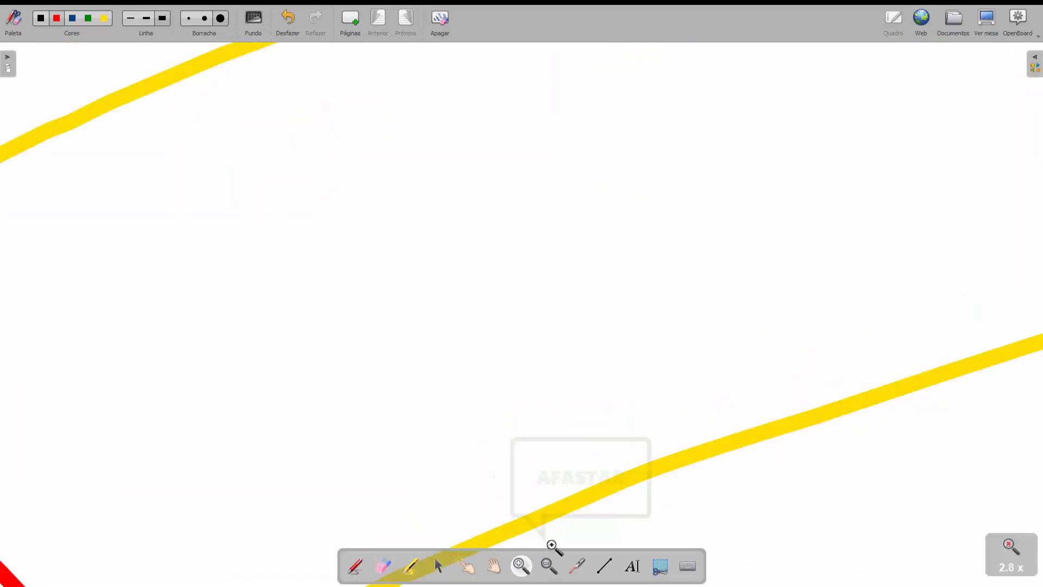
pyautogui.click(510, 266)
pyautogui.click(510, 266)
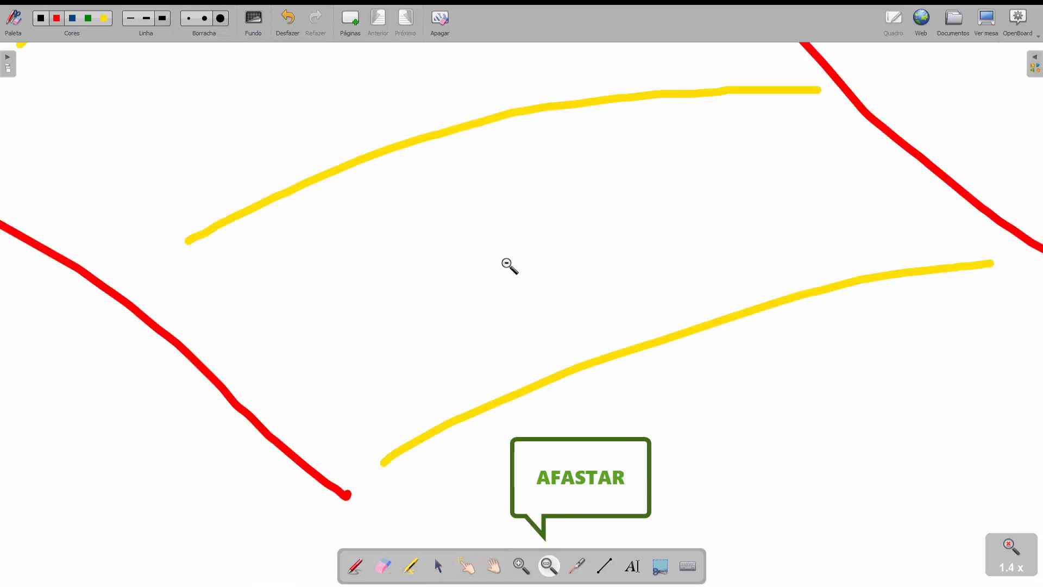
pyautogui.click(509, 266)
pyautogui.click(509, 266)
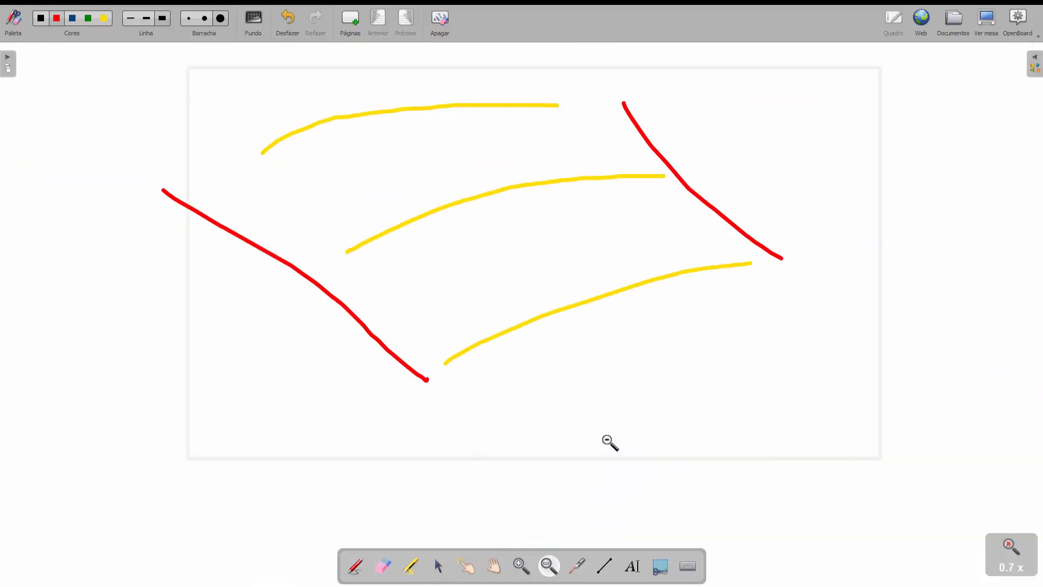
# - Point at the empty area outside the page's upper-left corner with the laser pointer
pyautogui.click(581, 567)
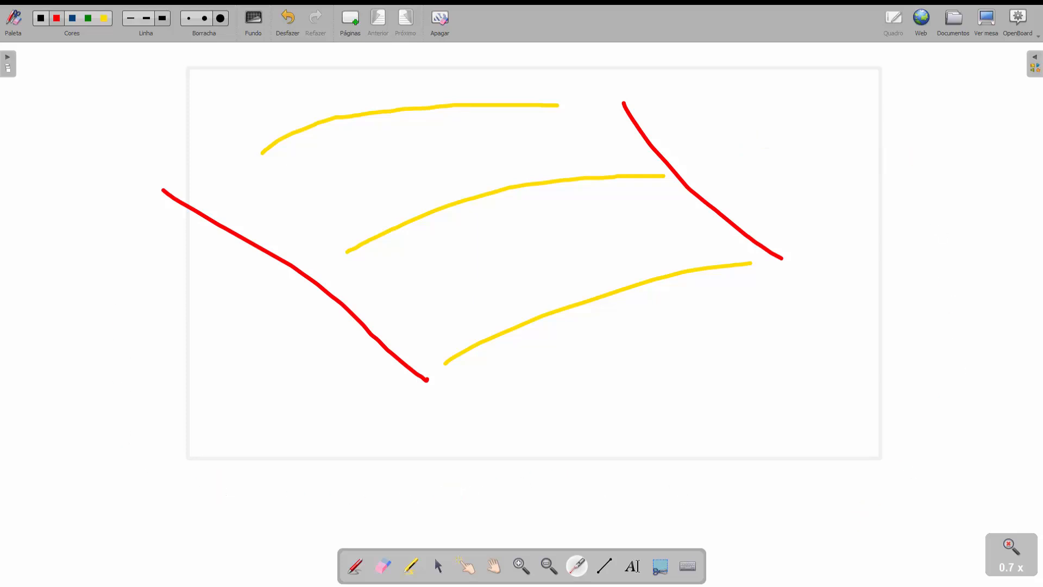
pyautogui.click(99, 138)
pyautogui.click(154, 133)
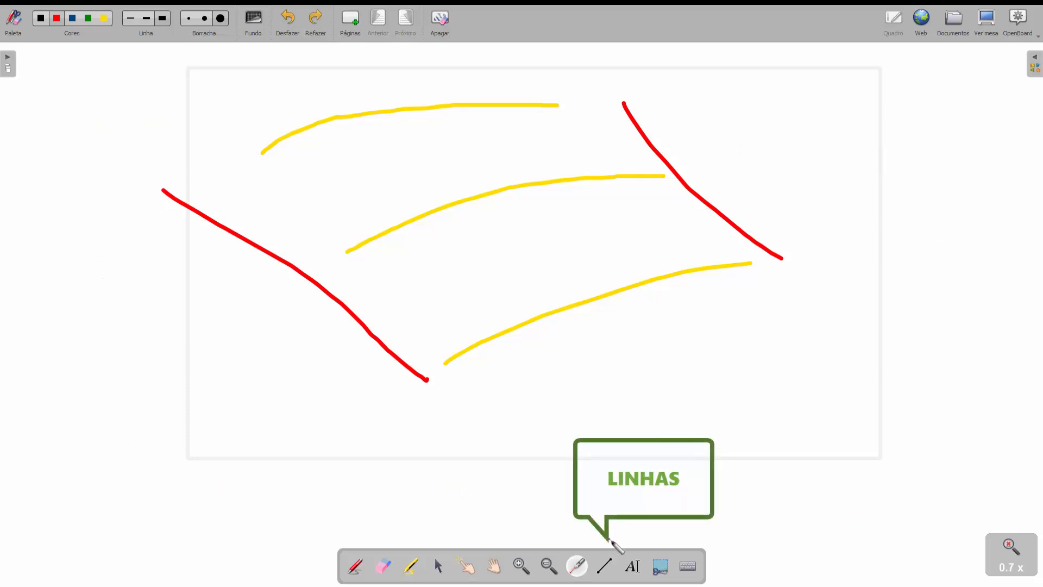
# - Draw a red horizontal line near the page's lower edge, a parallel blue one just above it and a slanted green one above both
pyautogui.click(612, 569)
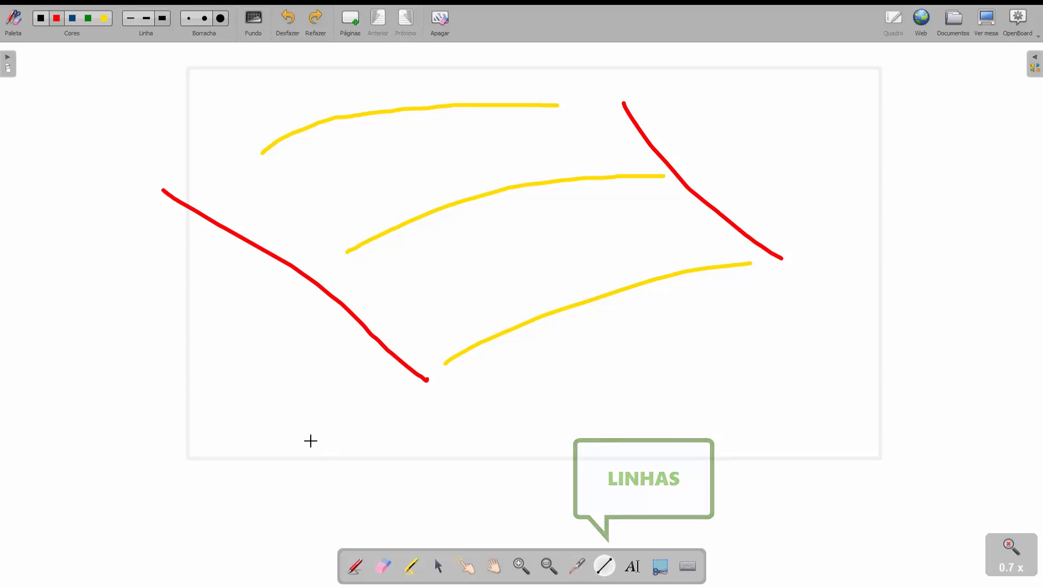
pyautogui.moveTo(296, 433); pyautogui.dragTo(827, 434)
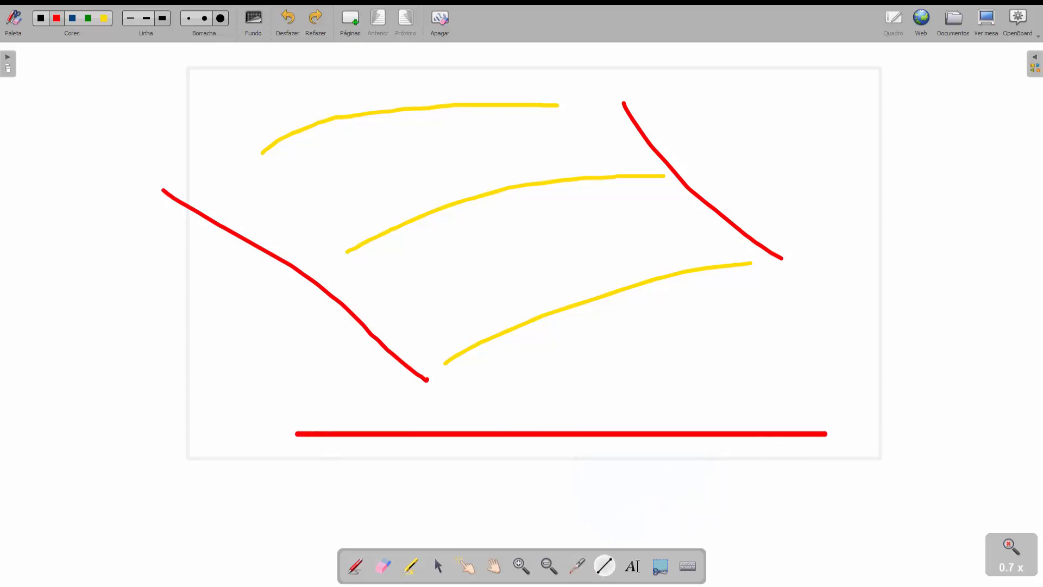
pyautogui.click(73, 19)
pyautogui.moveTo(301, 416); pyautogui.dragTo(847, 417)
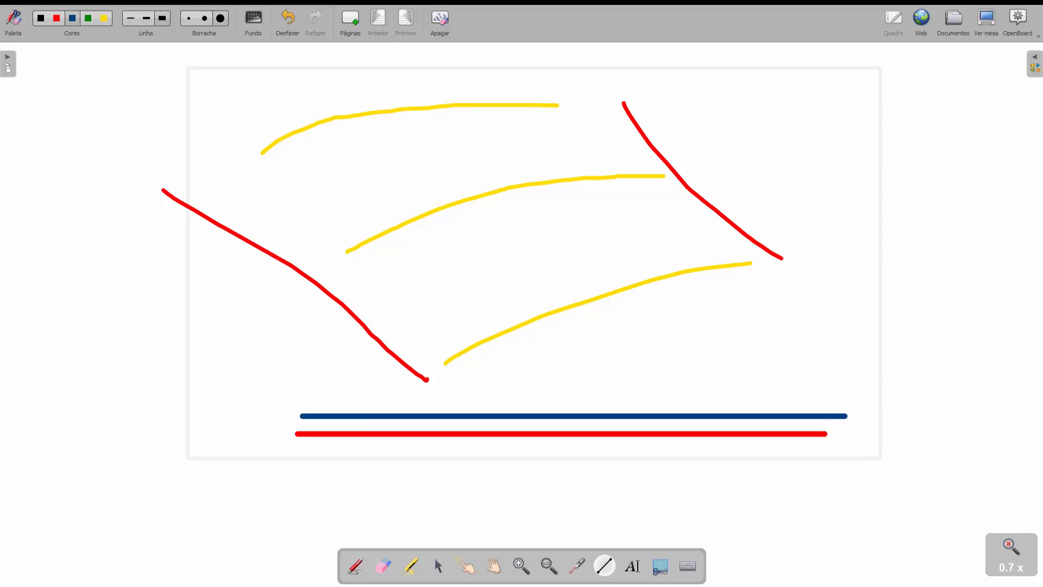
pyautogui.click(90, 23)
pyautogui.moveTo(482, 394); pyautogui.dragTo(885, 318)
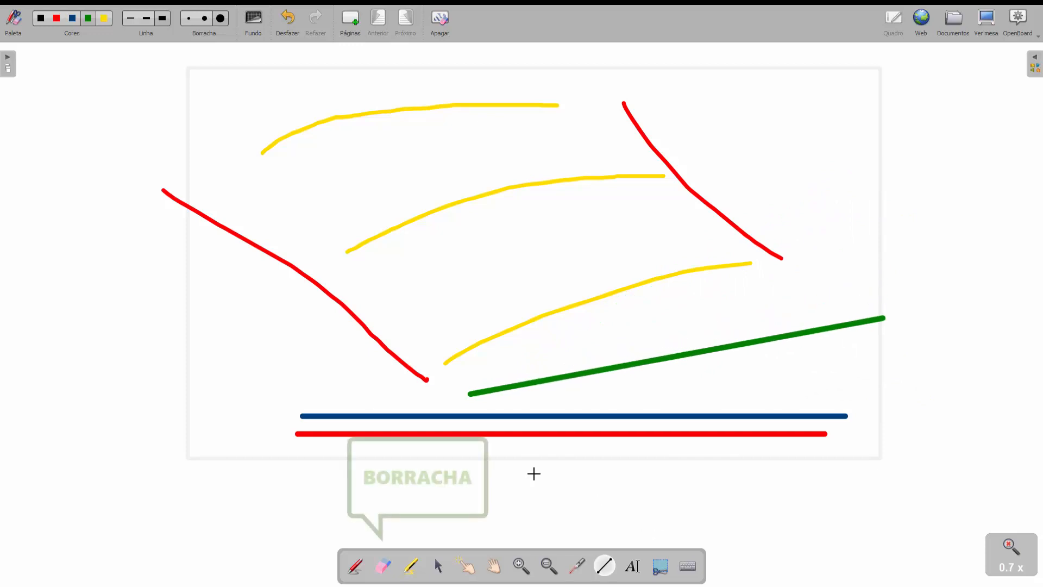
# - Erase all the strokes and straight lines on the page with the eraser
pyautogui.click(383, 566)
pyautogui.moveTo(806, 442)
pyautogui.mouseDown()
pyautogui.moveTo(286, 400)
pyautogui.moveTo(1027, 323)
pyautogui.moveTo(342, 331)
pyautogui.moveTo(552, 214)
pyautogui.moveTo(710, 188)
pyautogui.moveTo(370, 120)
pyautogui.moveTo(613, 294)
pyautogui.mouseUp()
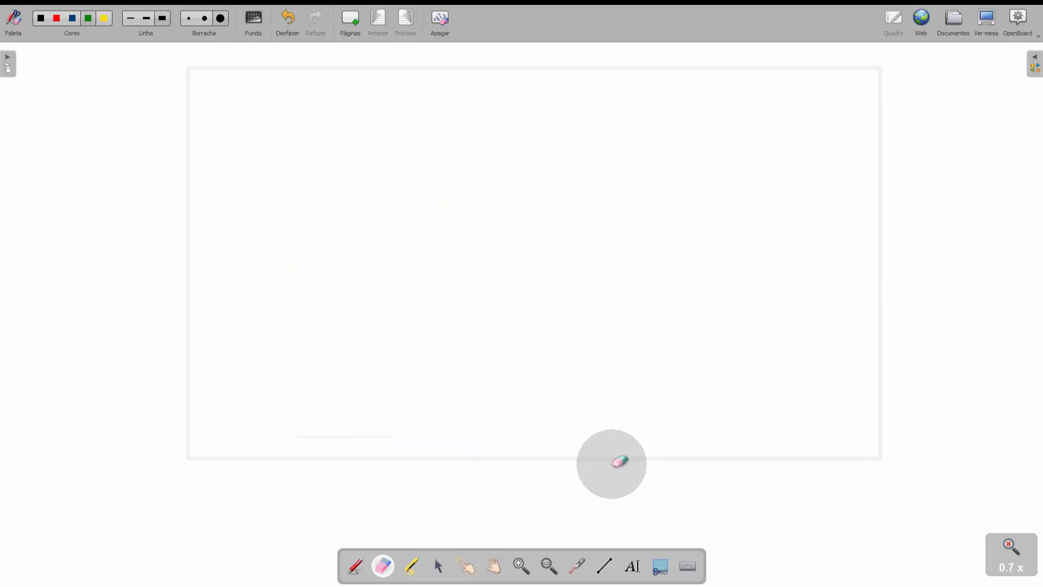
# - Add a text box reading "EXEMPLO" in the page's upper-left area and widen it so the word fits on one line
pyautogui.click(633, 567)
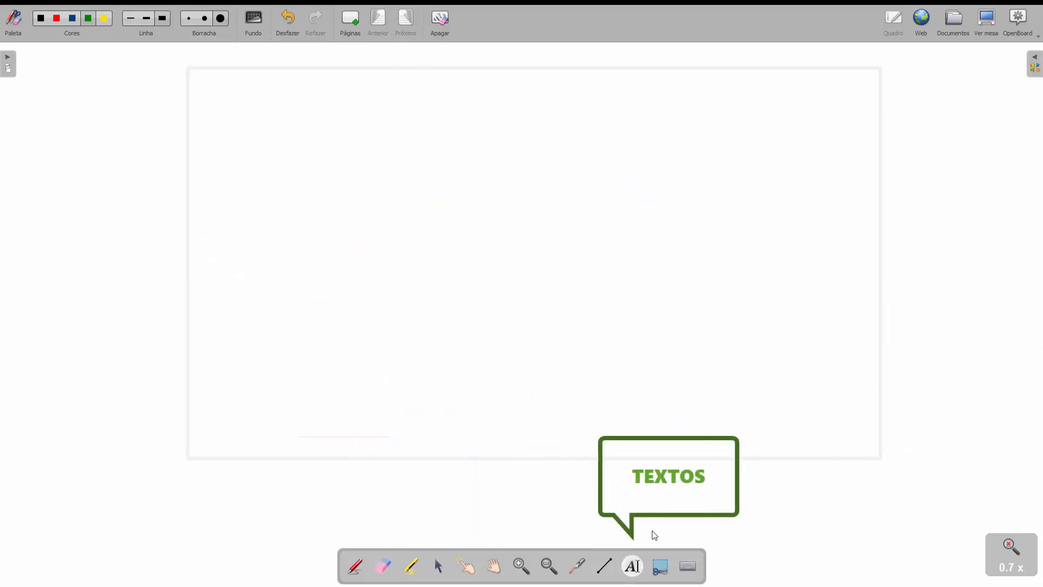
pyautogui.moveTo(258, 119); pyautogui.dragTo(499, 300)
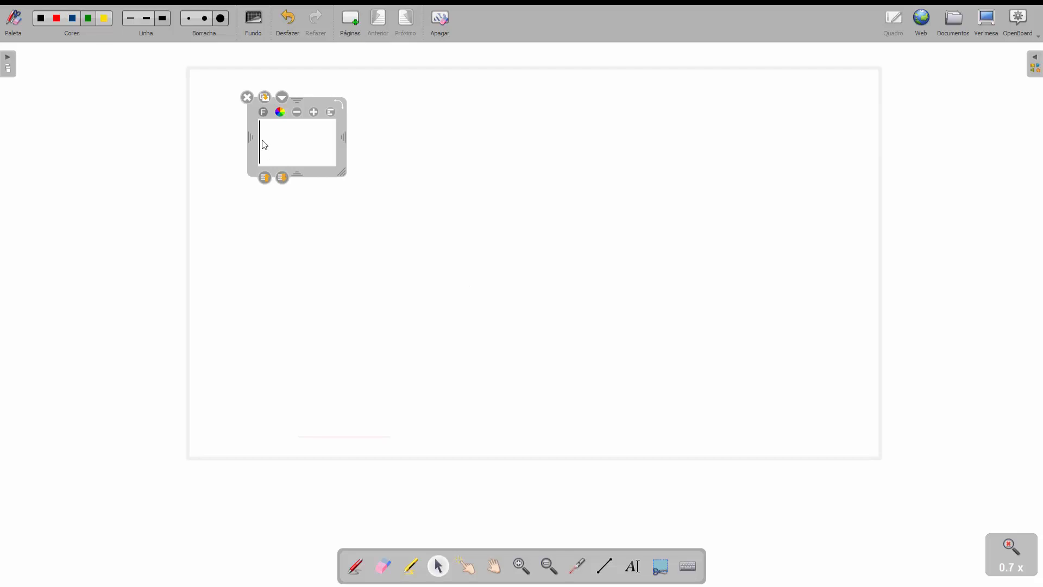
pyautogui.write('EXEMPLO')
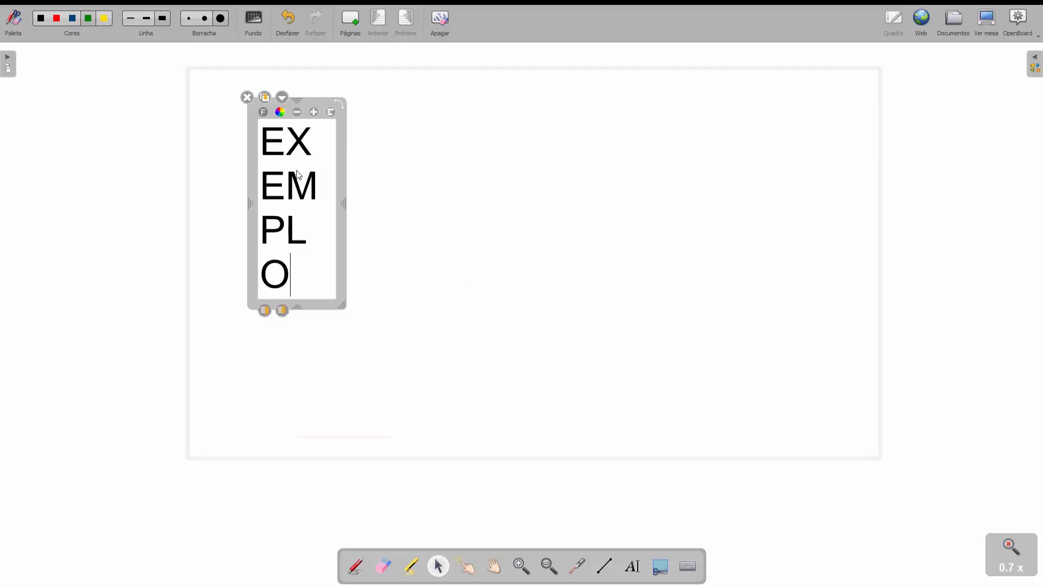
pyautogui.moveTo(343, 202); pyautogui.dragTo(529, 194)
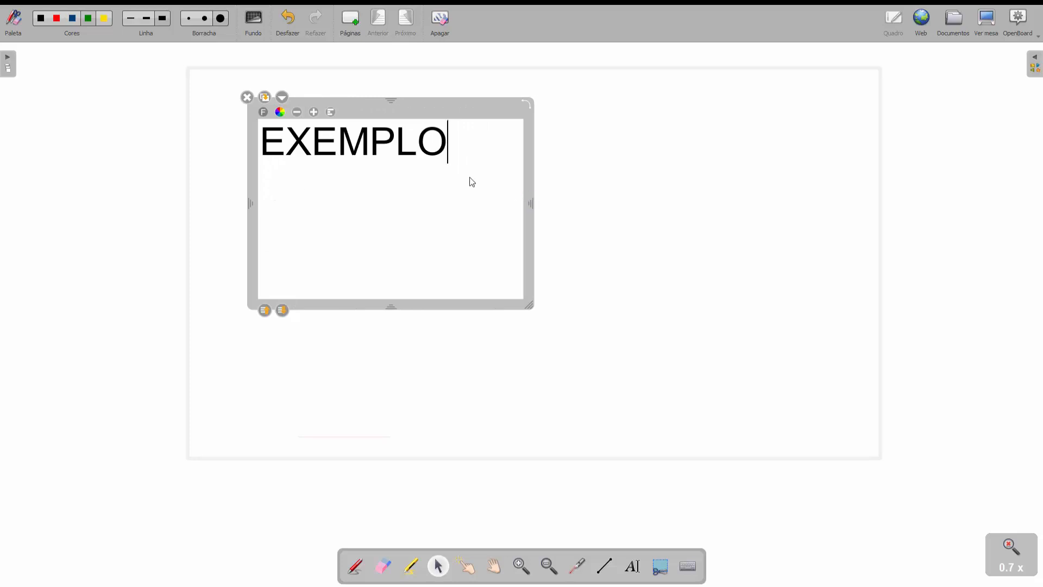
# - Change the text color of the word EXEMPLO to orange (#ff5500)
pyautogui.moveTo(354, 142); pyautogui.dragTo(258, 126)
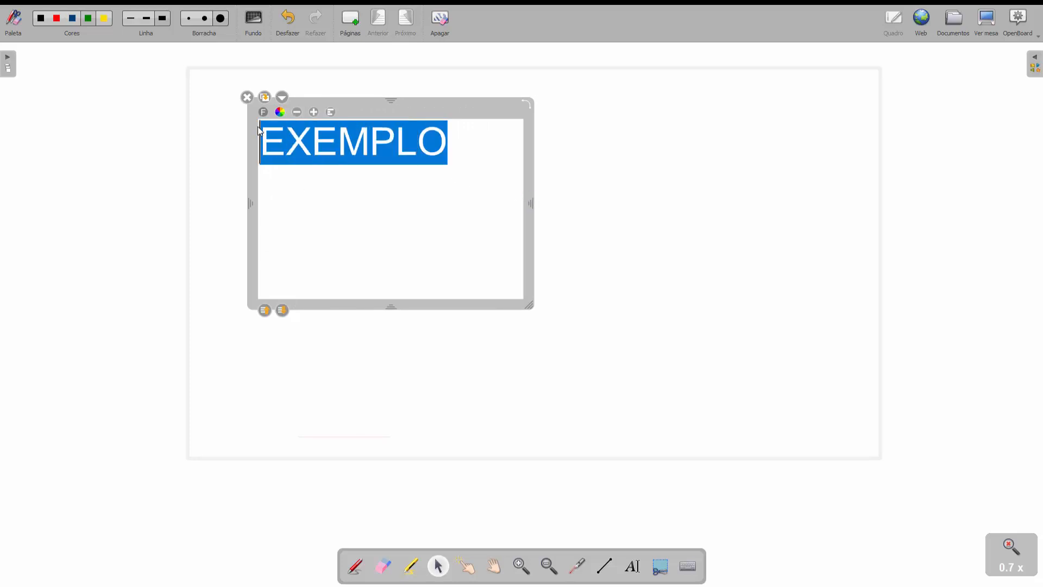
pyautogui.click(280, 113)
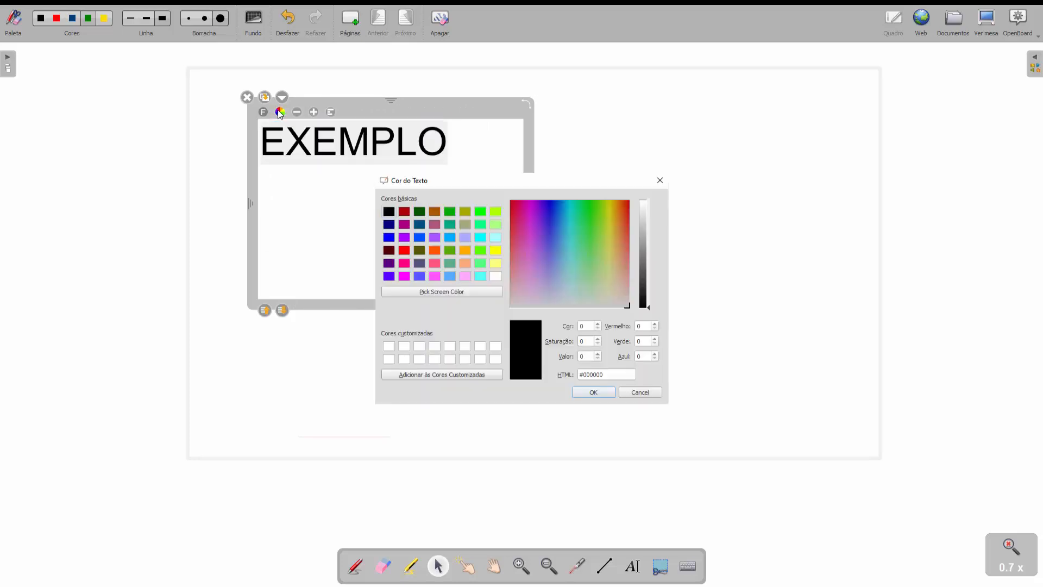
pyautogui.click(434, 251)
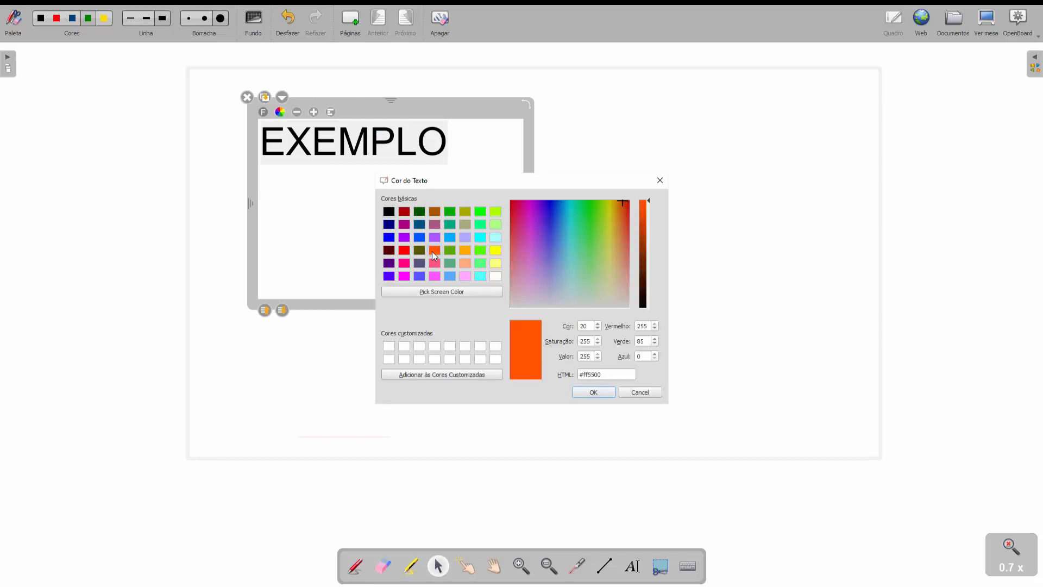
pyautogui.click(592, 392)
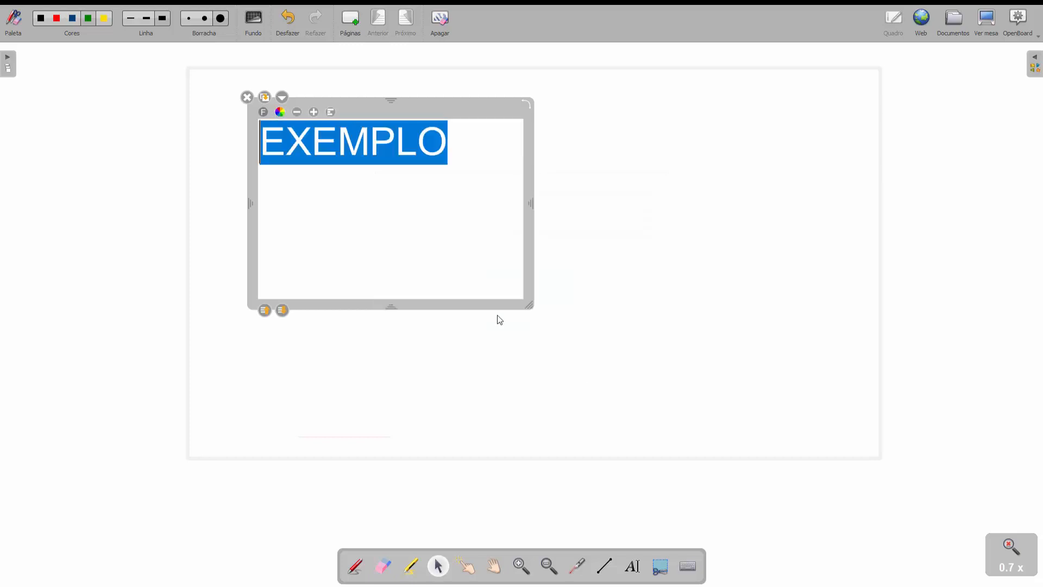
pyautogui.click(427, 203)
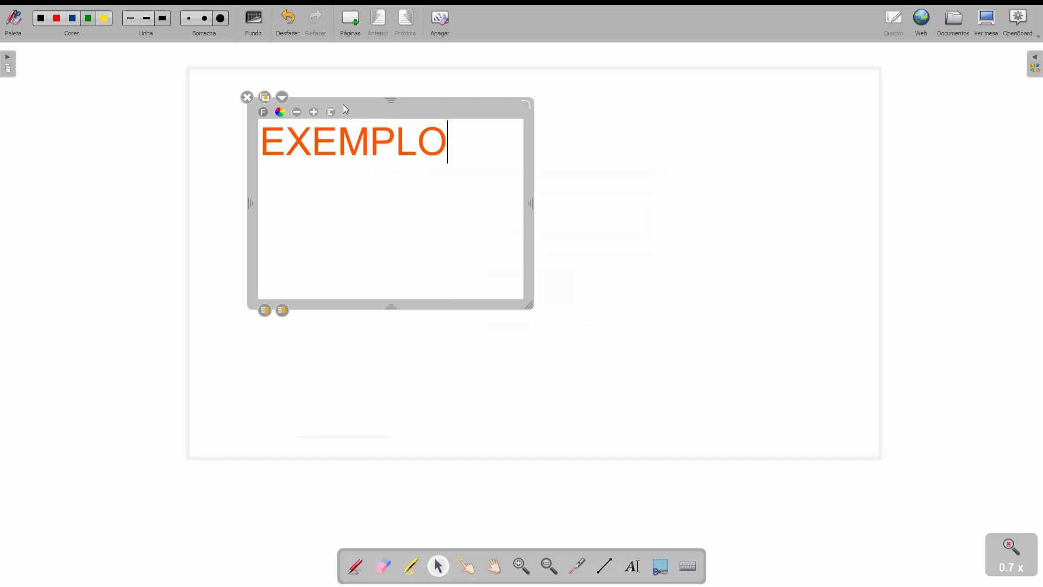
# - Move the EXEMPLO text box down to the page's left-centre area and enlarge its text before reducing it until the word fits on one line
pyautogui.moveTo(247, 159); pyautogui.dragTo(292, 231)
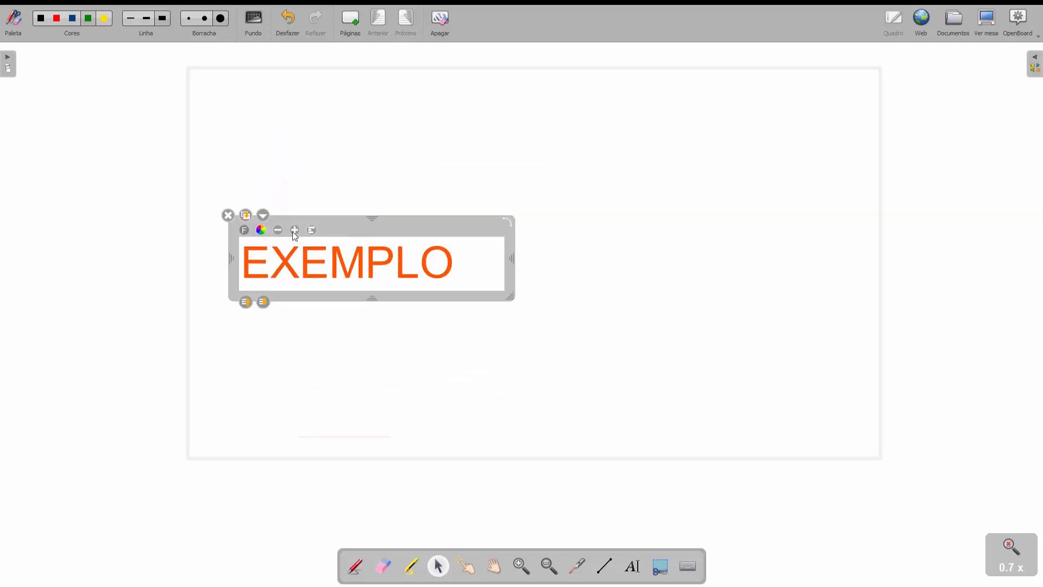
pyautogui.click(294, 231)
pyautogui.click(294, 231)
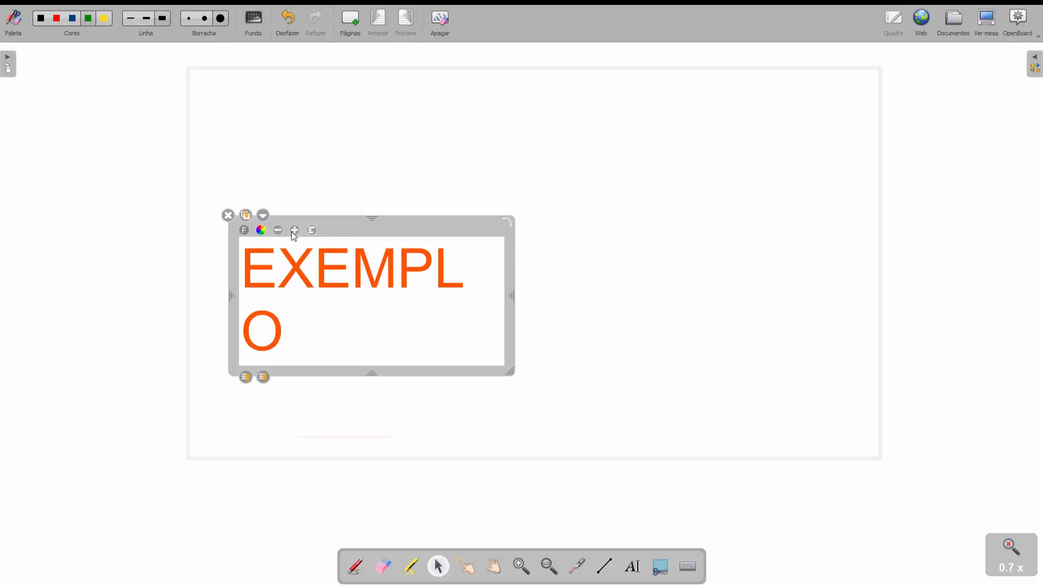
pyautogui.click(278, 230)
pyautogui.click(278, 230)
pyautogui.click(278, 230)
pyautogui.click(278, 230)
pyautogui.click(279, 230)
pyautogui.click(278, 230)
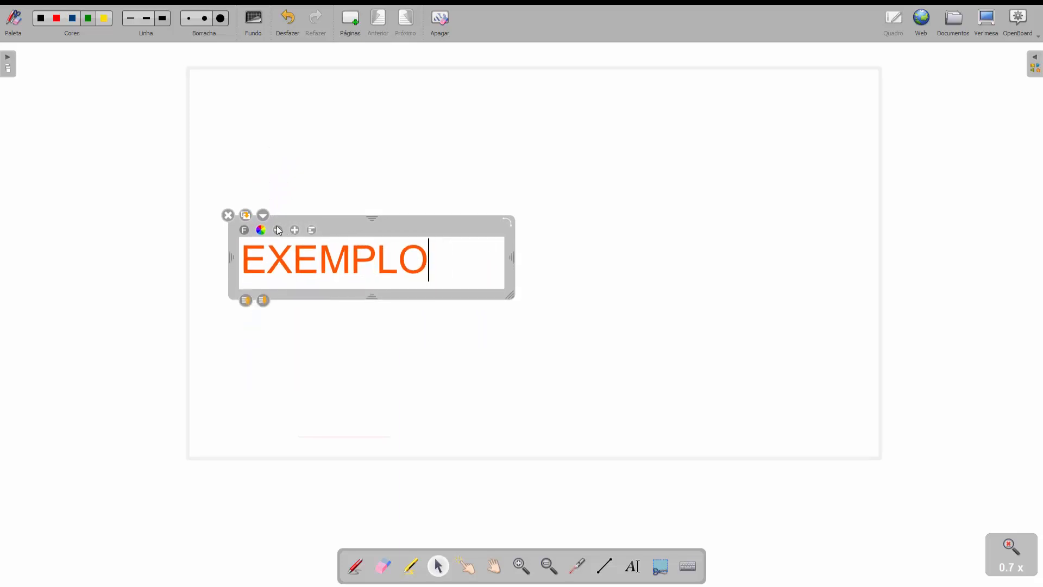
pyautogui.click(278, 230)
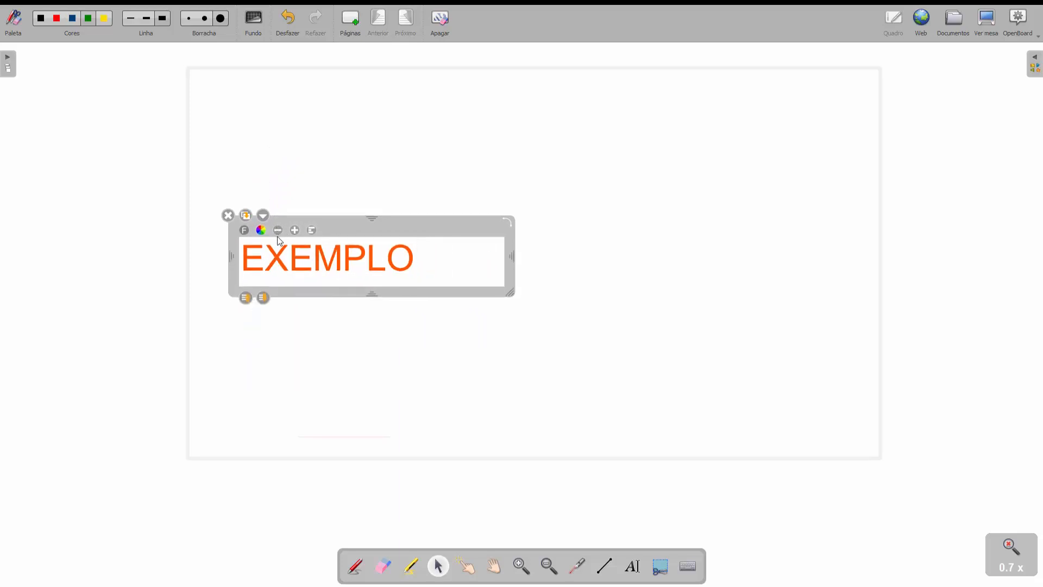
# - Cycle the EXEMPLO text's alignment through centre and right back to left, and deselect the text box
pyautogui.click(312, 230)
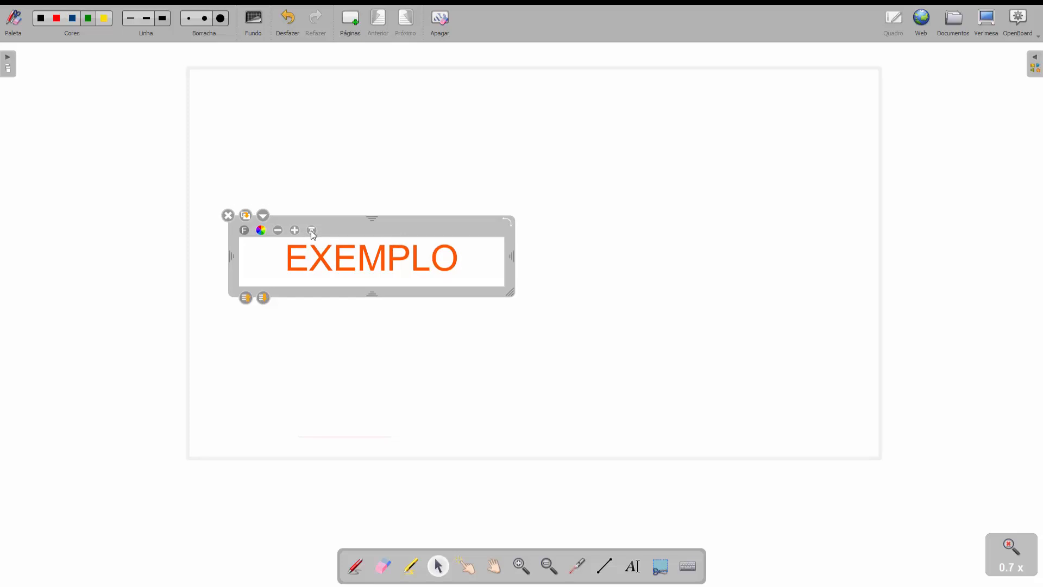
pyautogui.click(312, 231)
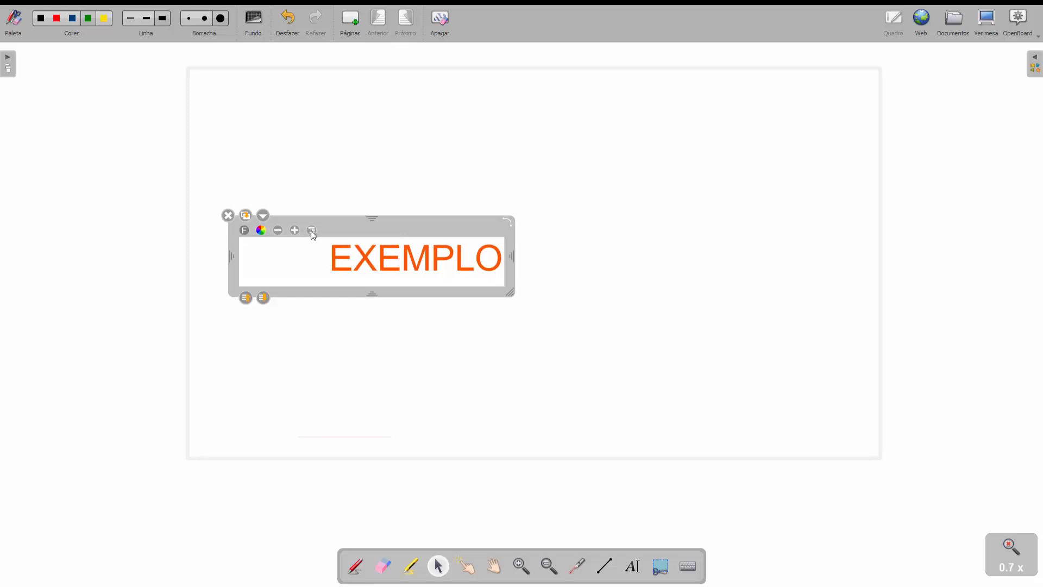
pyautogui.click(312, 230)
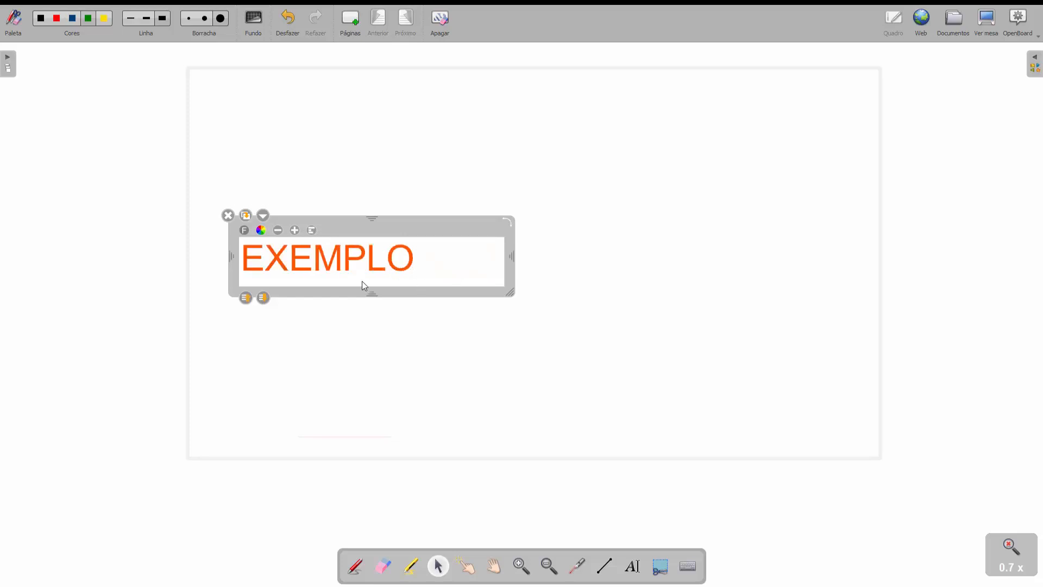
pyautogui.click(614, 247)
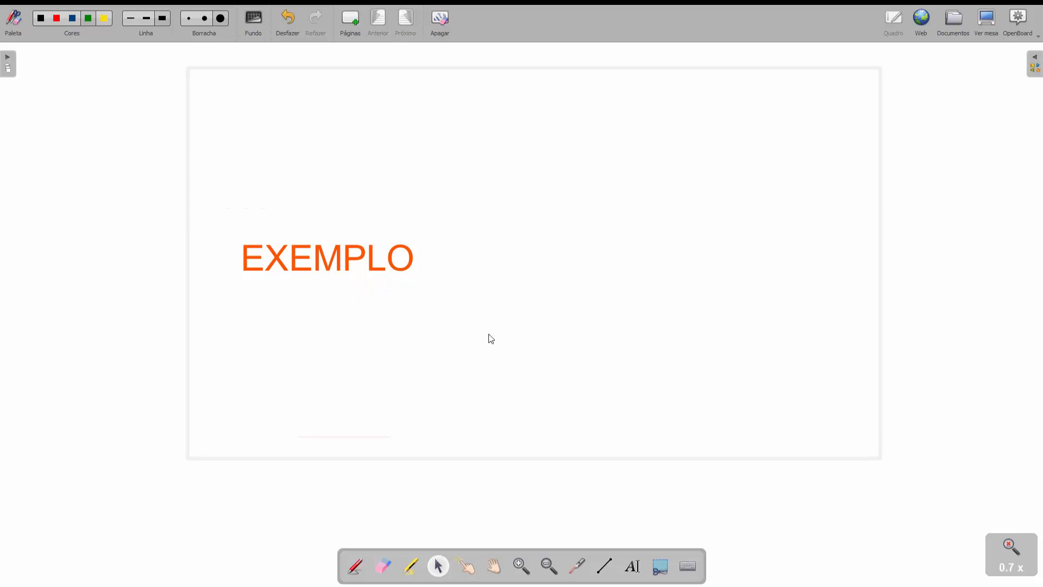
# - Rotate the EXEMPLO text box about 35° counterclockwise and move it up toward the page's upper-left corner
pyautogui.click(373, 258)
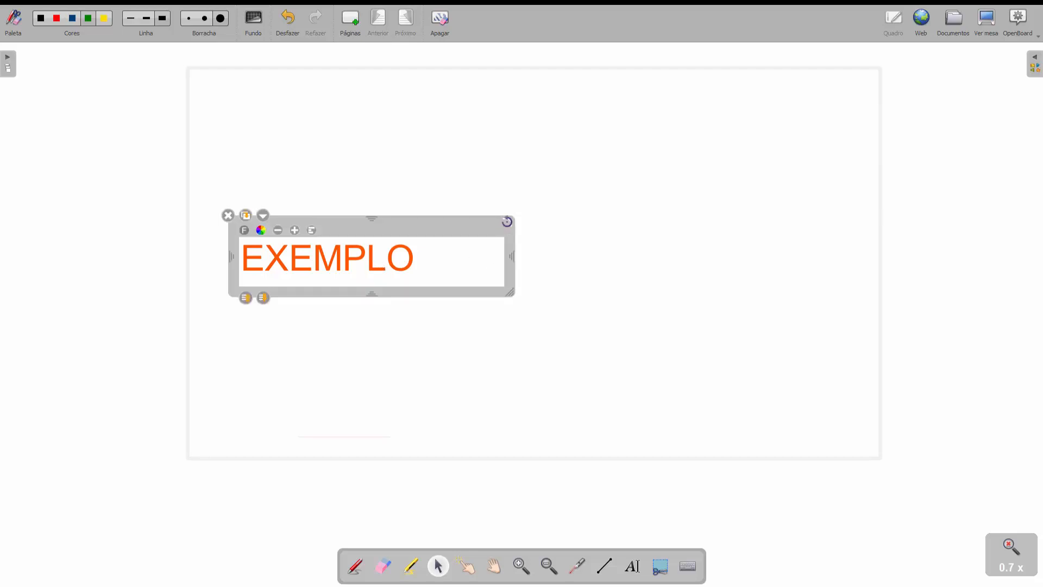
pyautogui.moveTo(507, 222); pyautogui.dragTo(462, 148)
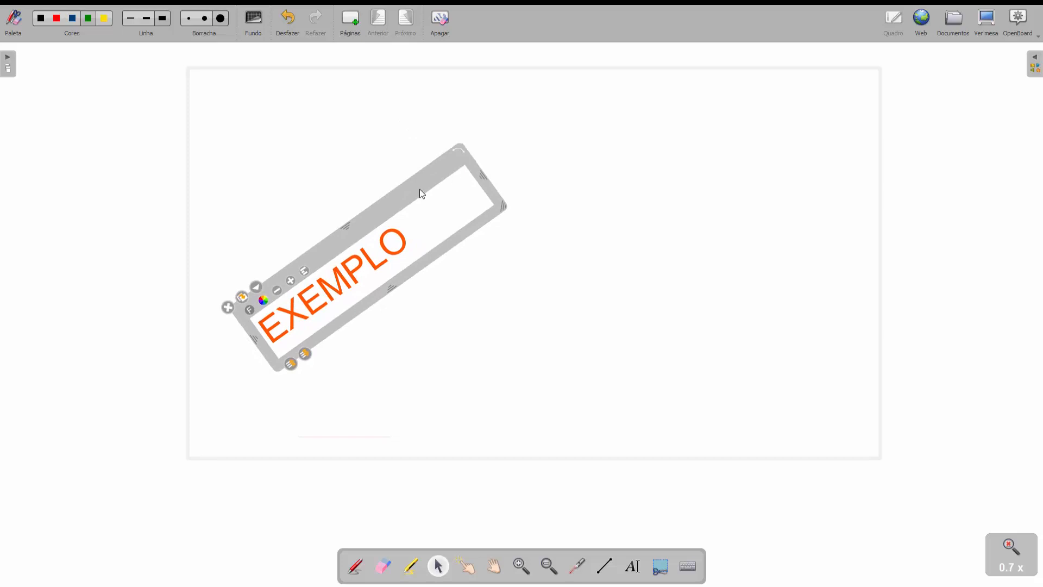
pyautogui.moveTo(368, 213); pyautogui.dragTo(380, 196)
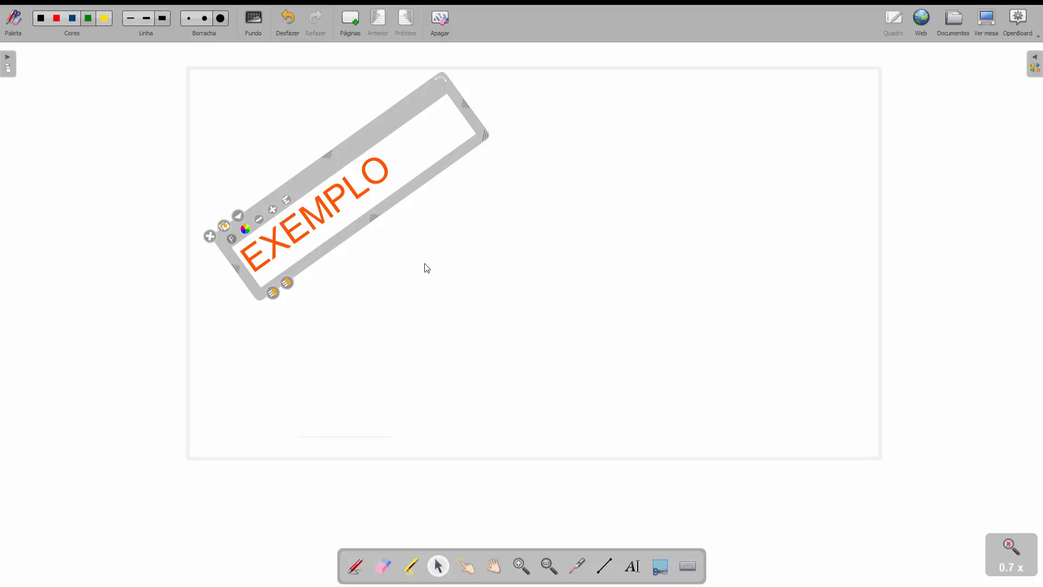
# - Delete the rotated EXEMPLO text box from the page
pyautogui.click(210, 237)
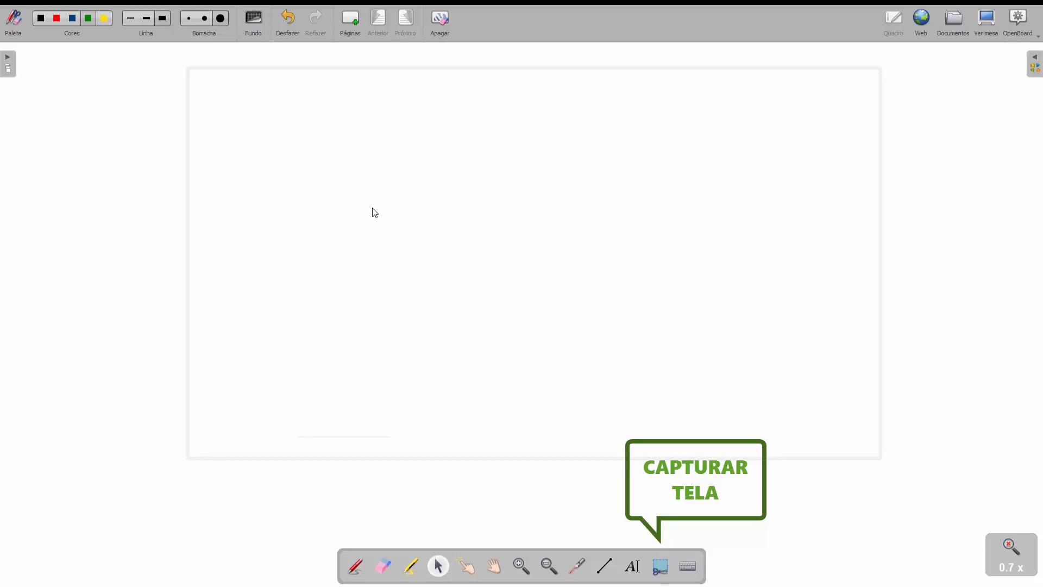
# - Capture a rectangular region of the page's upper-left part and close the capture options without adding it anywhere
pyautogui.click(660, 566)
pyautogui.moveTo(283, 120); pyautogui.dragTo(521, 324)
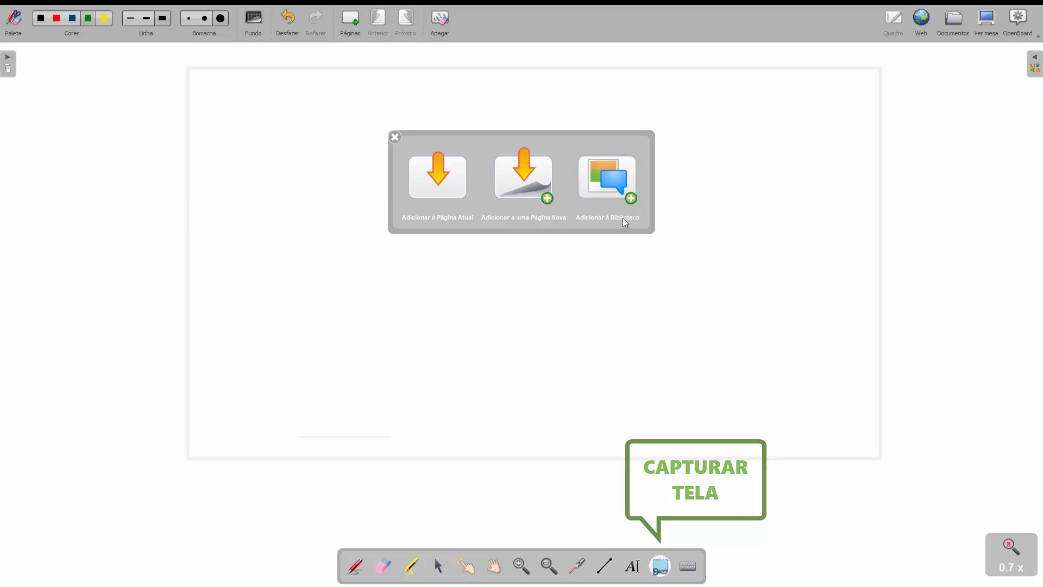
pyautogui.click(395, 138)
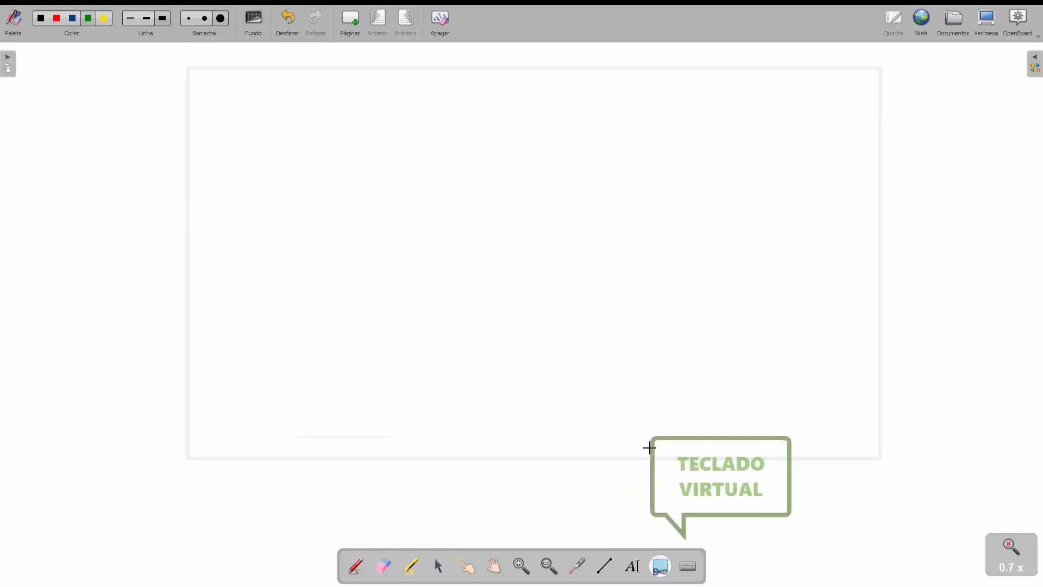
# - Show the virtual keyboard and close it again
pyautogui.click(688, 568)
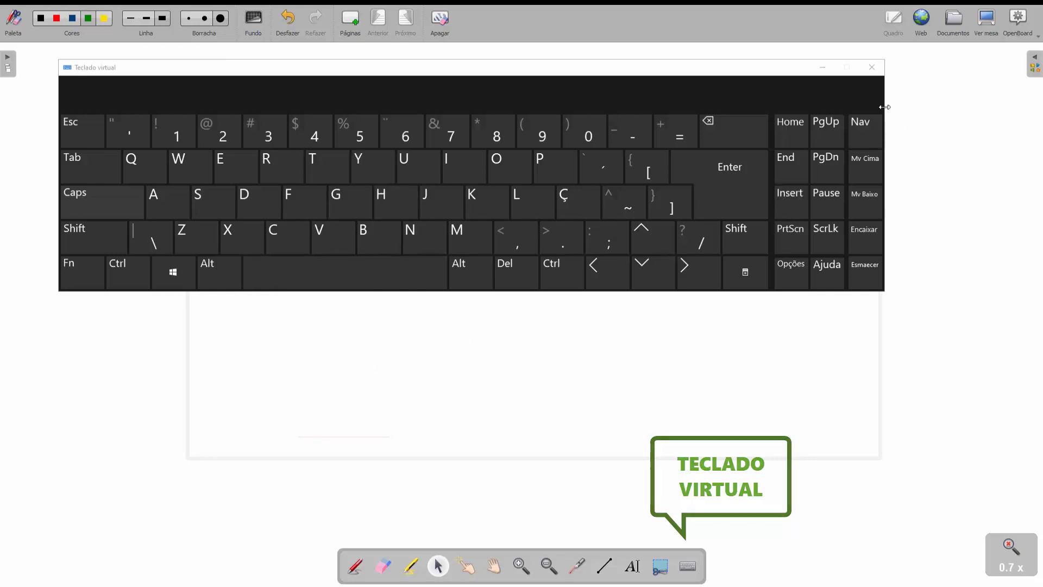
pyautogui.click(873, 68)
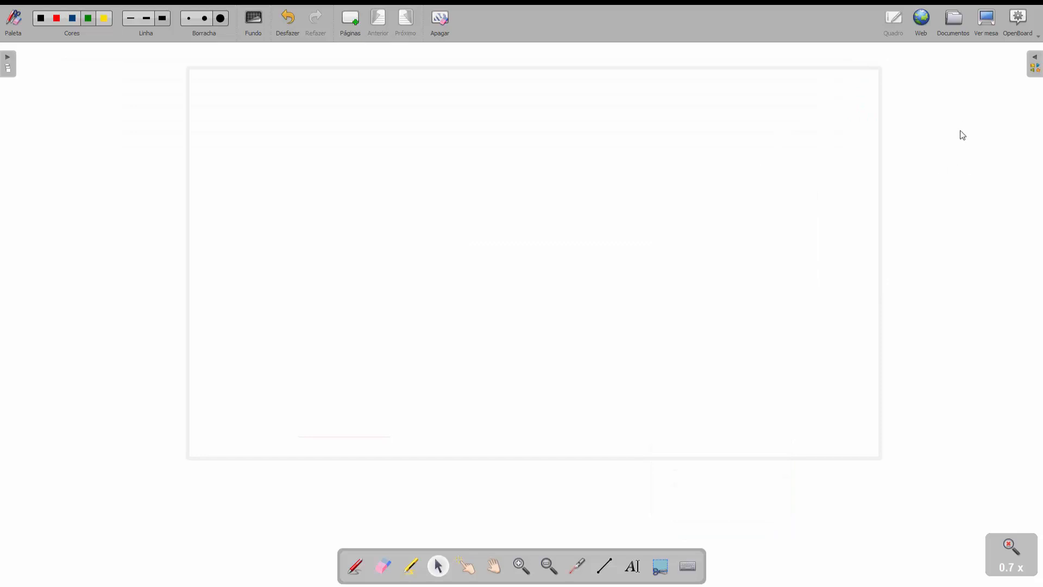
# - Open the applications collection in the library and place the protractor (Transferidor) near the page's centre
pyautogui.click(1038, 62)
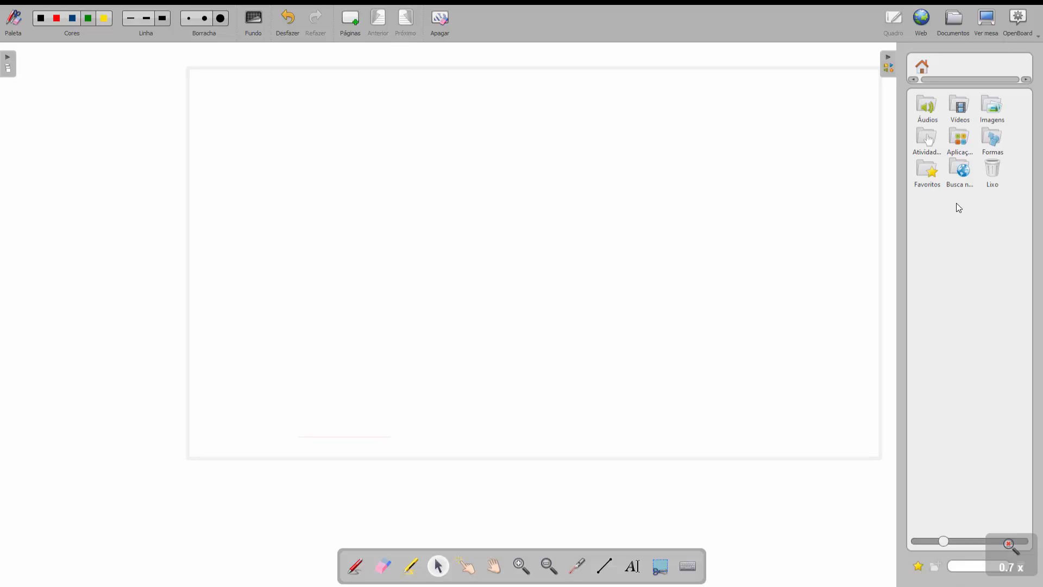
pyautogui.click(964, 144)
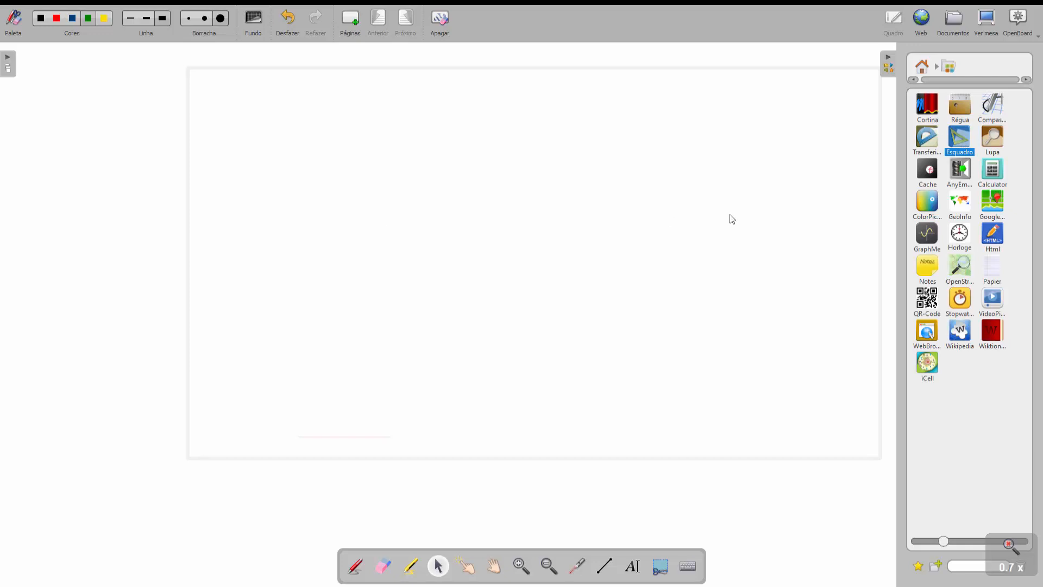
pyautogui.click(927, 141)
pyautogui.moveTo(927, 148); pyautogui.dragTo(437, 227)
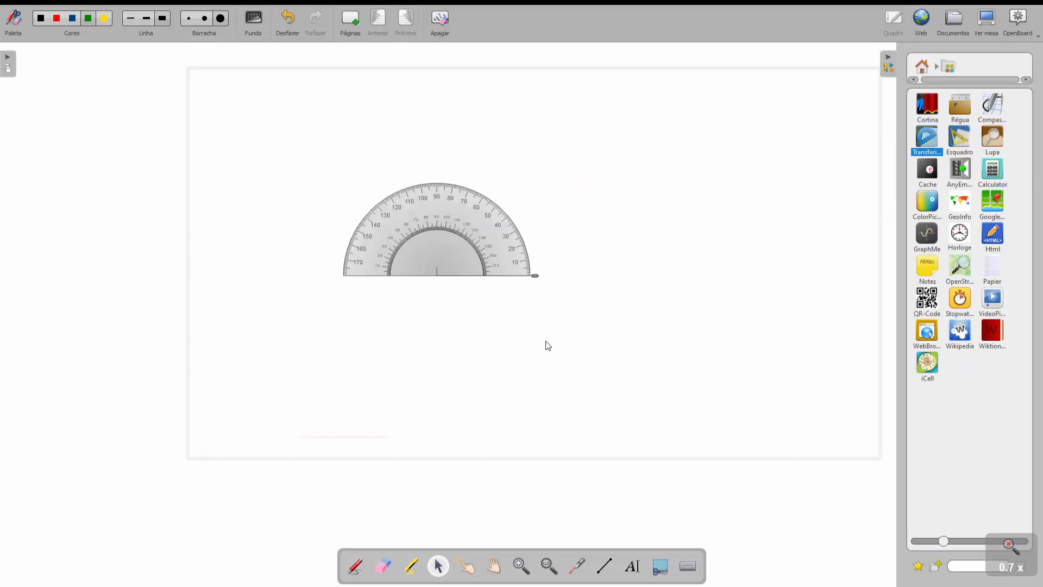
# - Enlarge the protractor and swing its angle marker to about 91°
pyautogui.moveTo(531, 268)
pyautogui.moveTo(518, 279)
pyautogui.mouseDown()
pyautogui.moveTo(666, 295)
pyautogui.moveTo(496, 263)
pyautogui.moveTo(613, 296)
pyautogui.moveTo(600, 224)
pyautogui.moveTo(545, 136)
pyautogui.moveTo(415, 91)
pyautogui.moveTo(440, 91)
pyautogui.moveTo(598, 154)
pyautogui.moveTo(544, 120)
pyautogui.moveTo(433, 86)
pyautogui.mouseUp()
pyautogui.moveTo(599, 277)
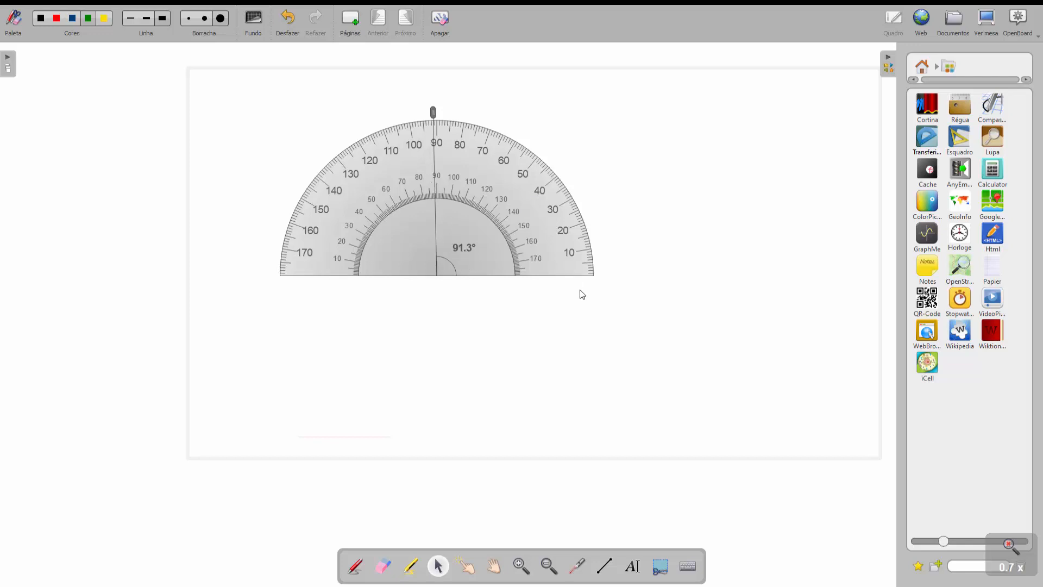
# - Rotate the protractor clockwise about its centre and remove it from the page
pyautogui.moveTo(532, 205); pyautogui.dragTo(570, 249)
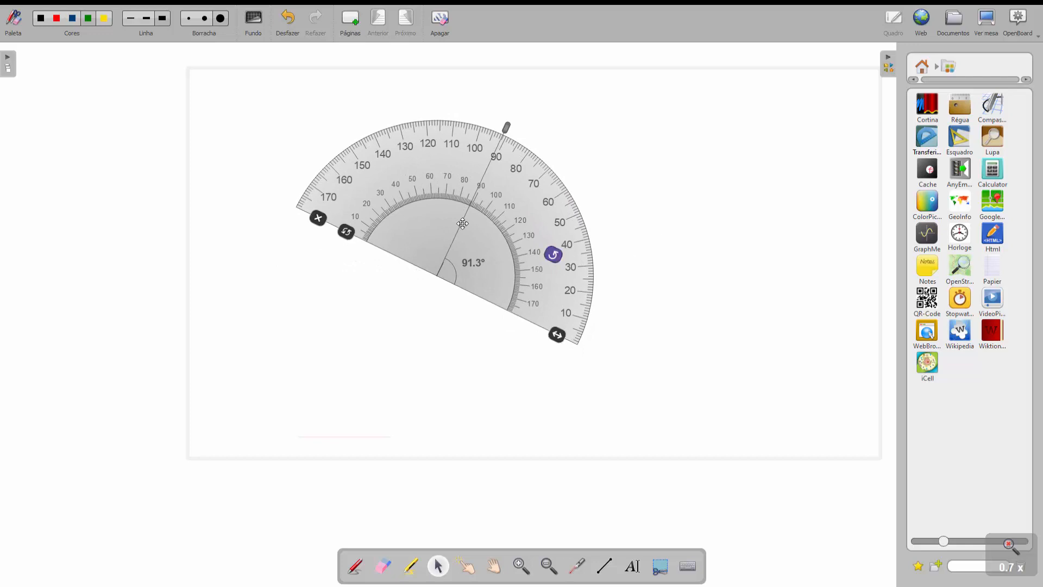
pyautogui.click(318, 219)
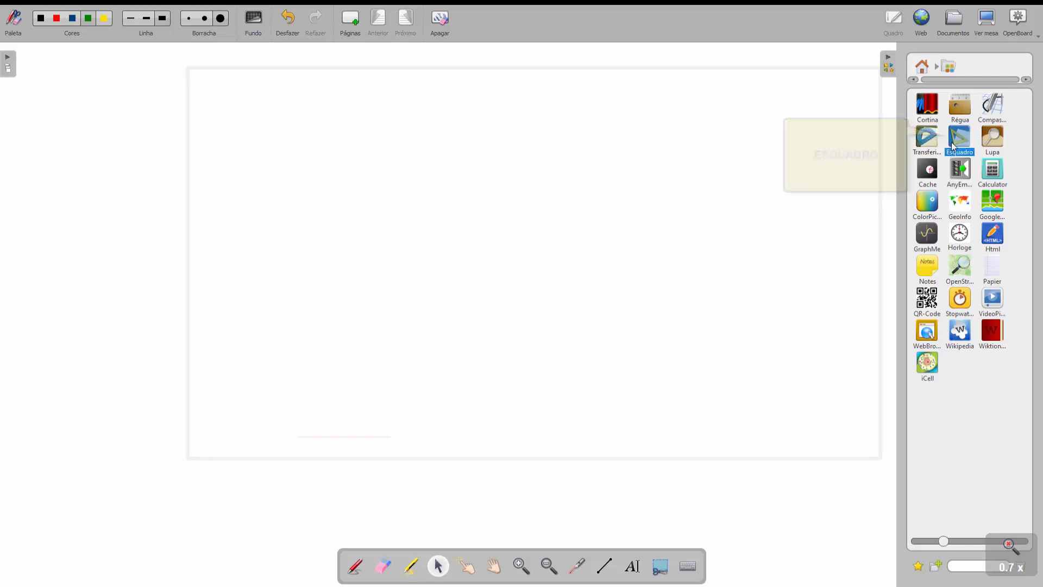
# - Place the set square (Esquadro) on the page's left half, stretch its base across most of the page and increase its height
pyautogui.moveTo(951, 142); pyautogui.dragTo(405, 245)
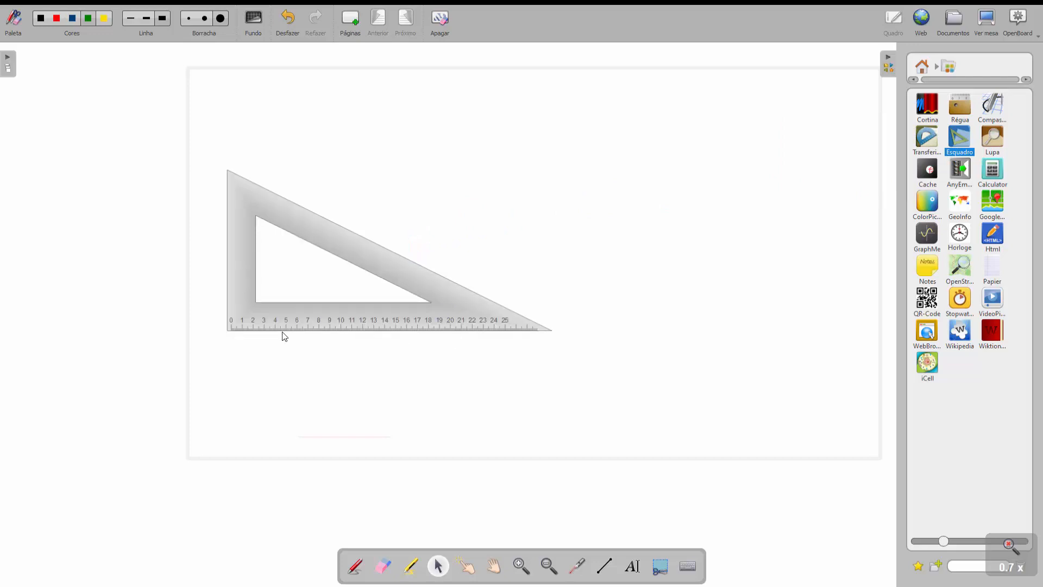
pyautogui.moveTo(235, 326)
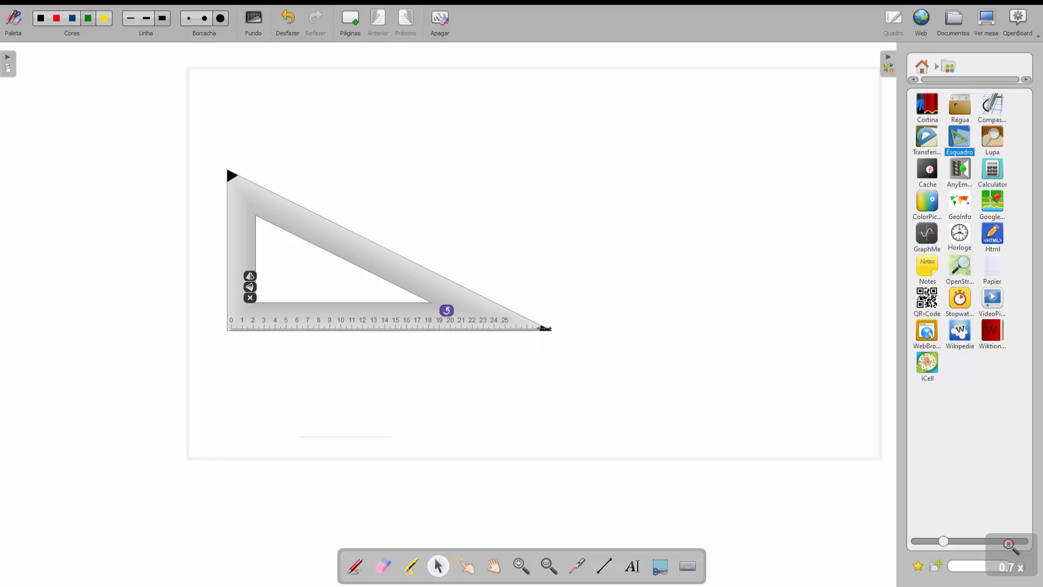
pyautogui.moveTo(545, 328); pyautogui.dragTo(863, 331)
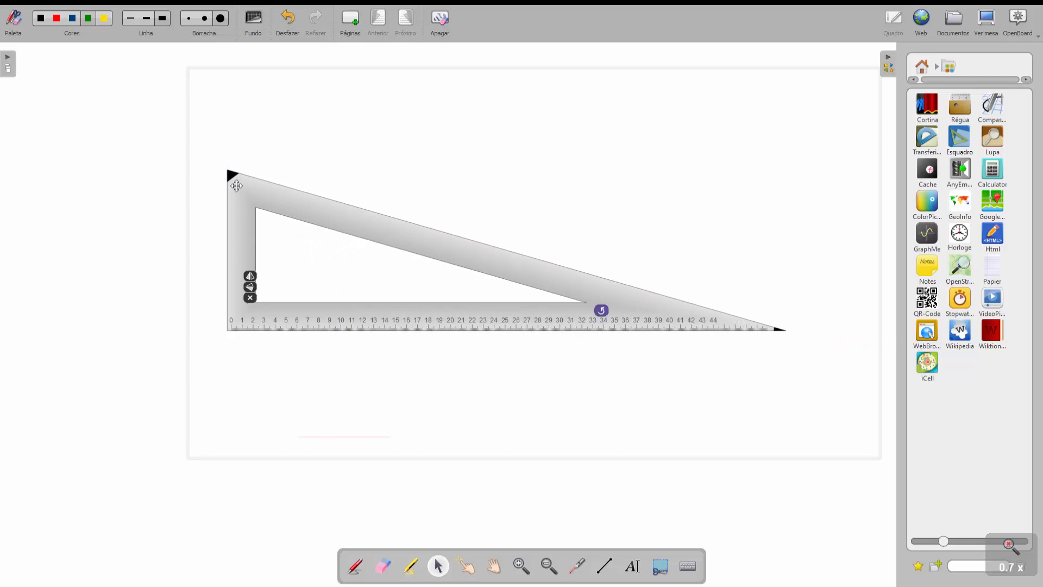
pyautogui.moveTo(231, 171); pyautogui.dragTo(305, 76)
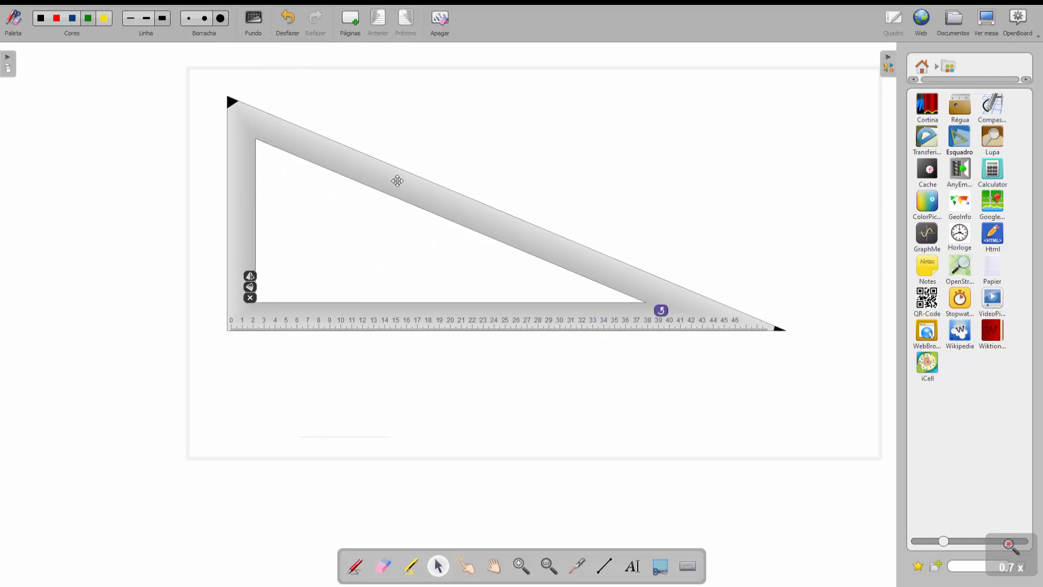
# - Try the set square's rotation handle and remove the set square from the page
pyautogui.moveTo(662, 309); pyautogui.dragTo(703, 302)
pyautogui.click(250, 299)
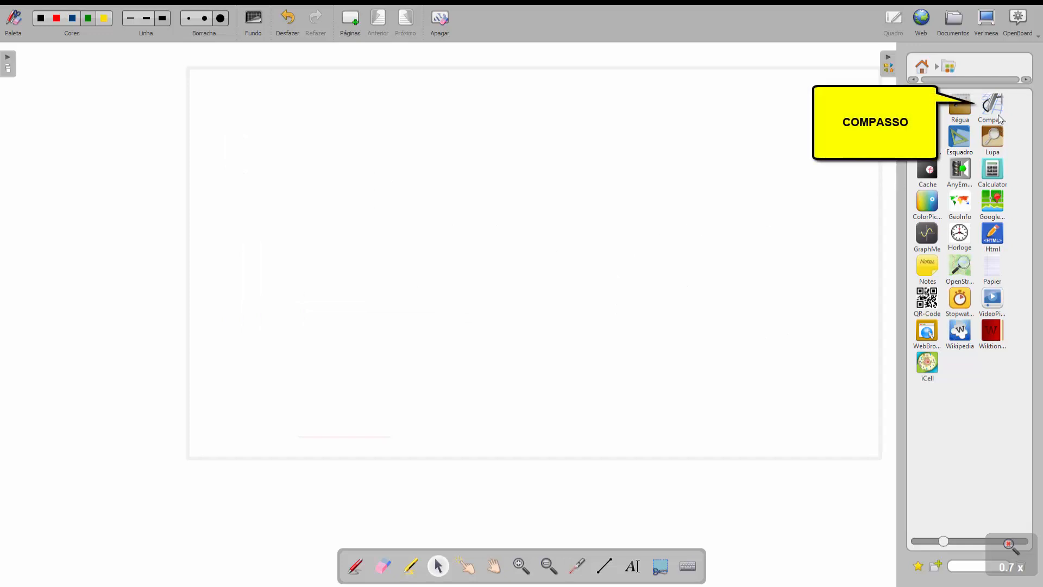
# - Place the compass (Compasso) on the page and draw a nearly complete green circle with it
pyautogui.moveTo(998, 113); pyautogui.dragTo(823, 154)
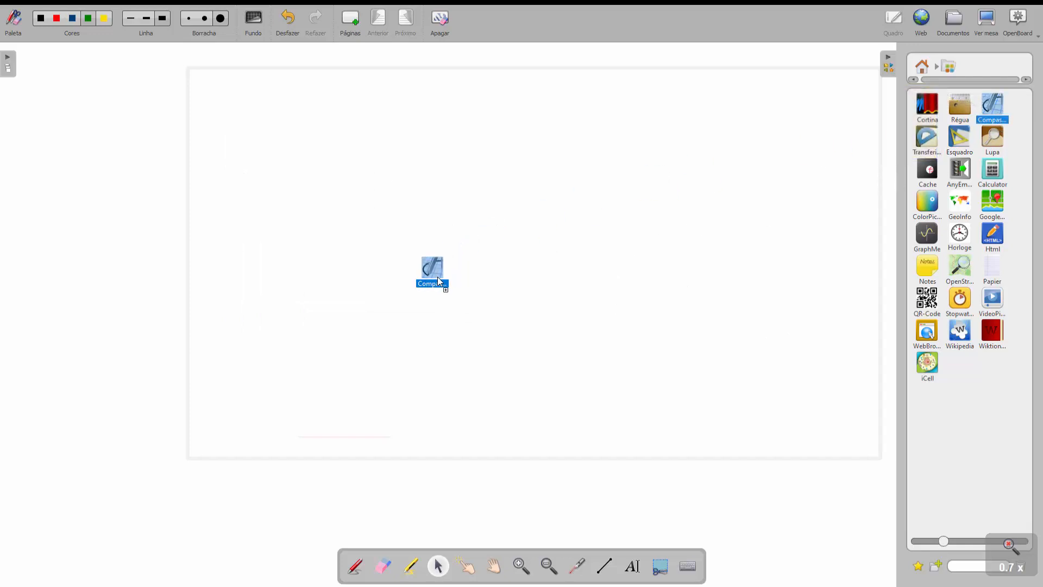
pyautogui.moveTo(438, 276)
pyautogui.mouseDown()
pyautogui.moveTo(486, 293)
pyautogui.moveTo(587, 283)
pyautogui.moveTo(536, 283)
pyautogui.moveTo(518, 229)
pyautogui.moveTo(334, 172)
pyautogui.moveTo(247, 257)
pyautogui.moveTo(276, 356)
pyautogui.moveTo(386, 384)
pyautogui.moveTo(535, 320)
pyautogui.mouseUp()
pyautogui.moveTo(473, 299)
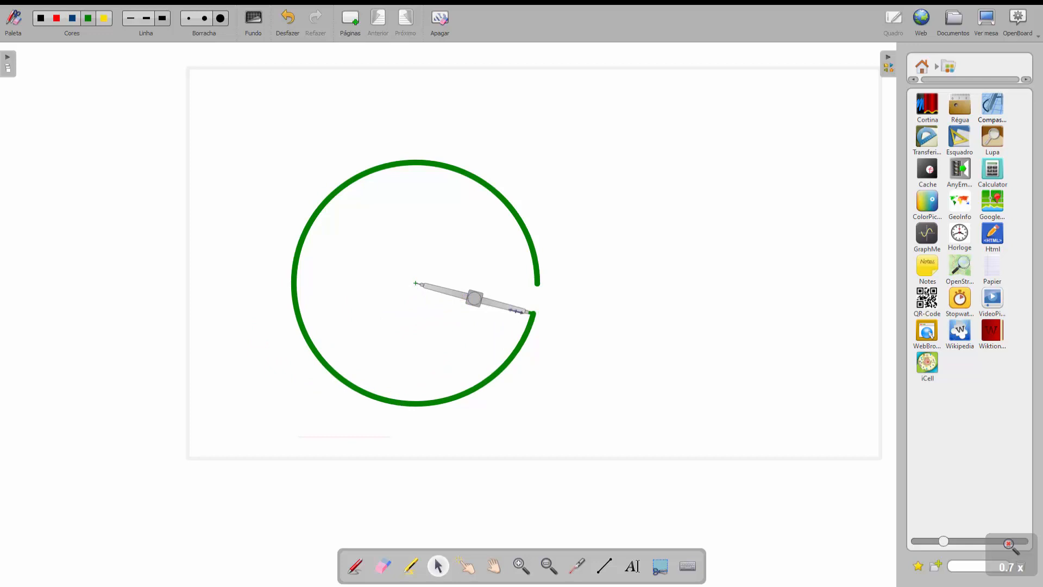
# - Widen the compass opening to a radius of about 20 cm
pyautogui.moveTo(518, 309)
pyautogui.moveTo(518, 309); pyautogui.dragTo(611, 334)
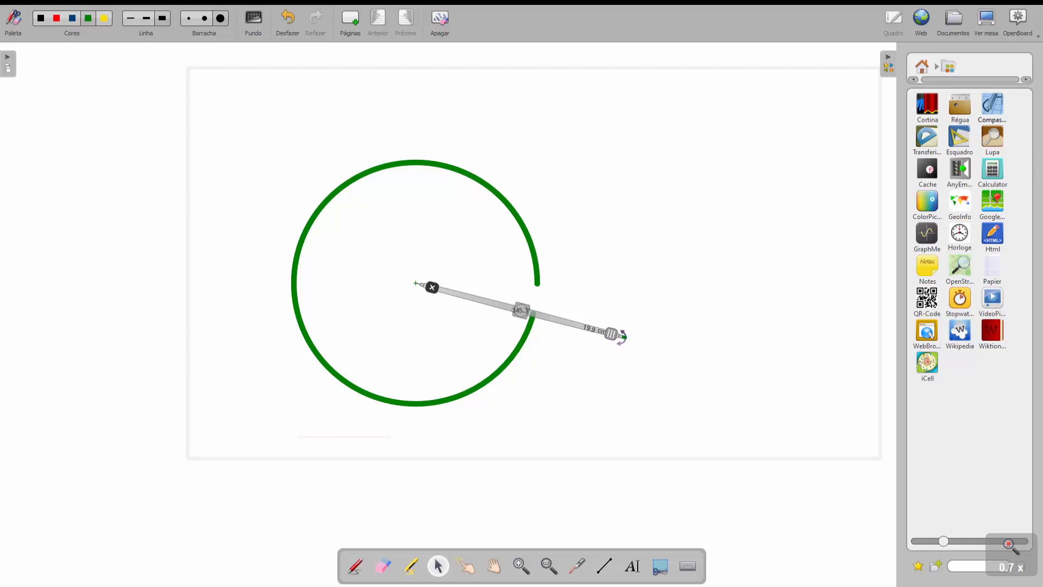
# - Draw a larger, nearly complete red circle around the green one with the compass
pyautogui.click(57, 19)
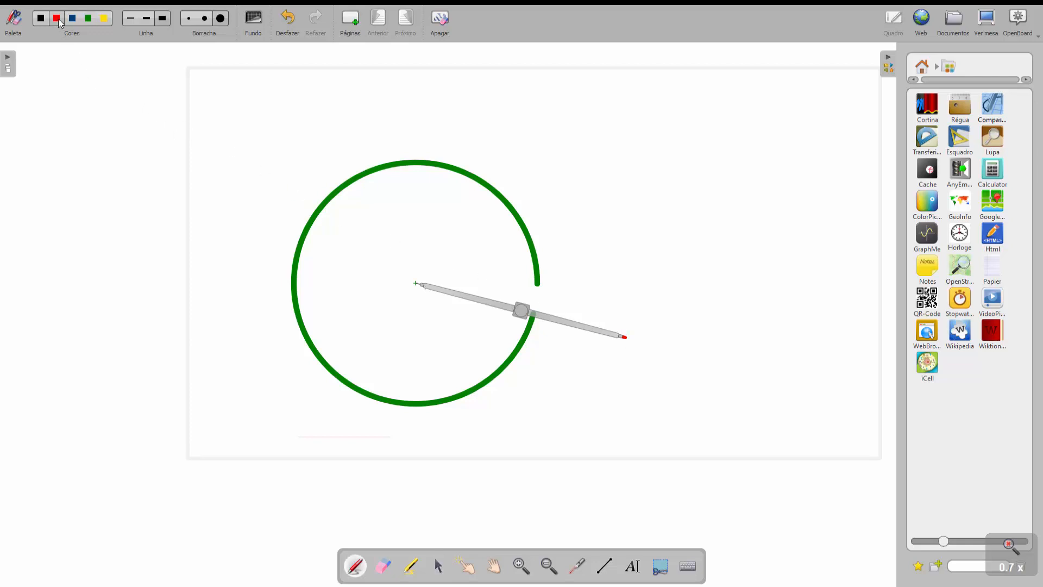
pyautogui.click(439, 569)
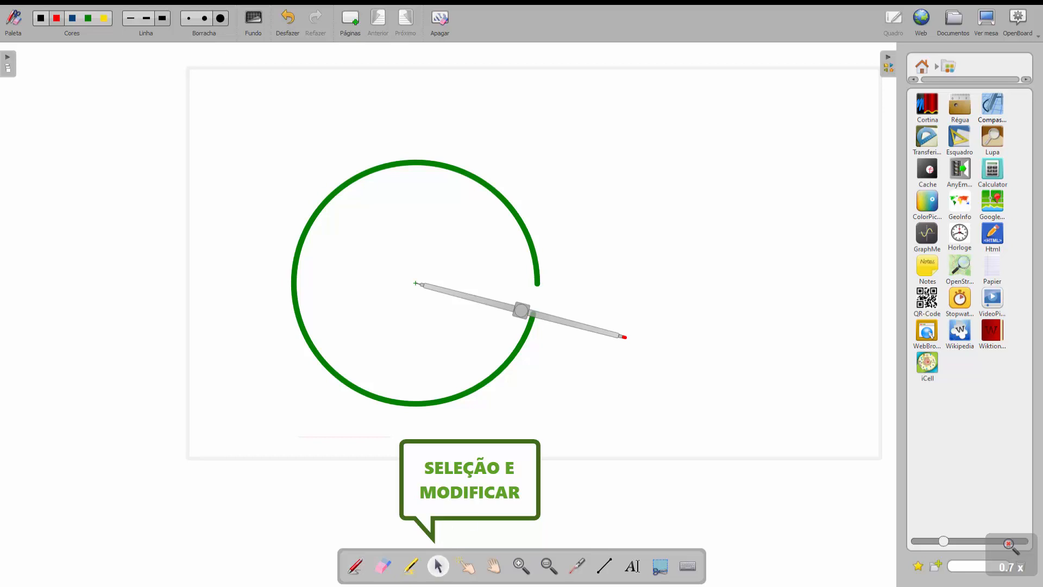
pyautogui.moveTo(588, 334)
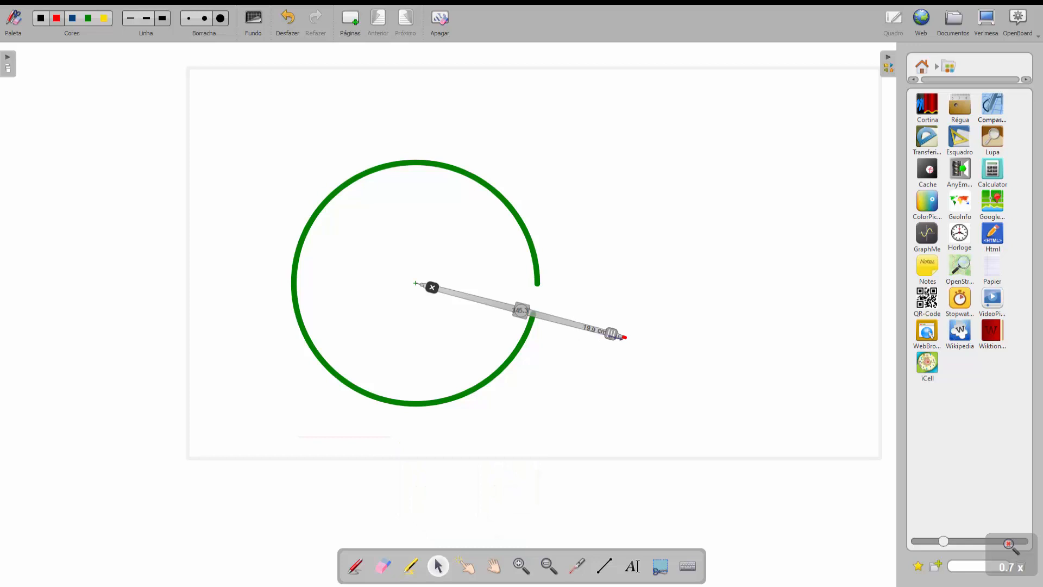
pyautogui.moveTo(625, 336)
pyautogui.mouseDown()
pyautogui.moveTo(624, 233)
pyautogui.moveTo(499, 159)
pyautogui.moveTo(389, 157)
pyautogui.moveTo(314, 235)
pyautogui.moveTo(329, 347)
pyautogui.moveTo(359, 376)
pyautogui.moveTo(400, 384)
pyautogui.moveTo(516, 322)
pyautogui.mouseUp()
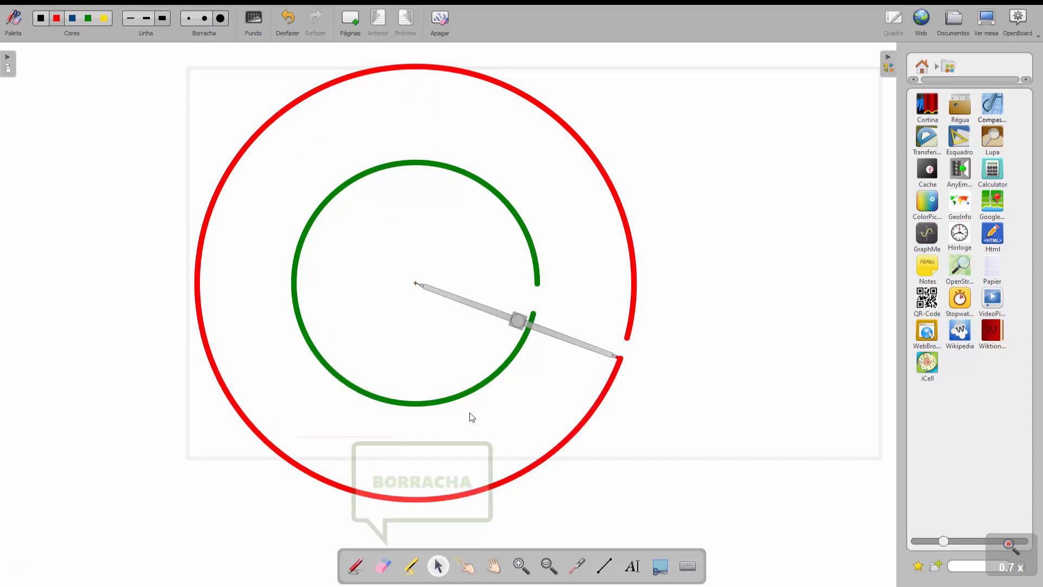
# - Erase the green and red circles and remove the compass from the page
pyautogui.click(383, 565)
pyautogui.moveTo(448, 493)
pyautogui.mouseDown()
pyautogui.moveTo(298, 461)
pyautogui.moveTo(256, 214)
pyautogui.moveTo(447, 100)
pyautogui.moveTo(640, 319)
pyautogui.moveTo(377, 449)
pyautogui.moveTo(319, 253)
pyautogui.moveTo(426, 82)
pyautogui.moveTo(189, 254)
pyautogui.moveTo(200, 326)
pyautogui.mouseUp()
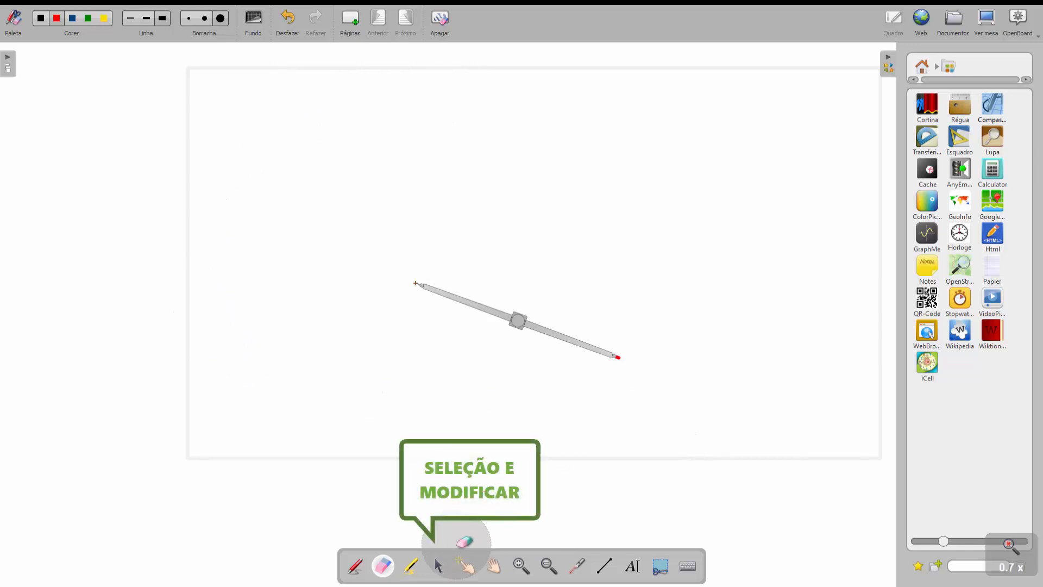
pyautogui.click(445, 564)
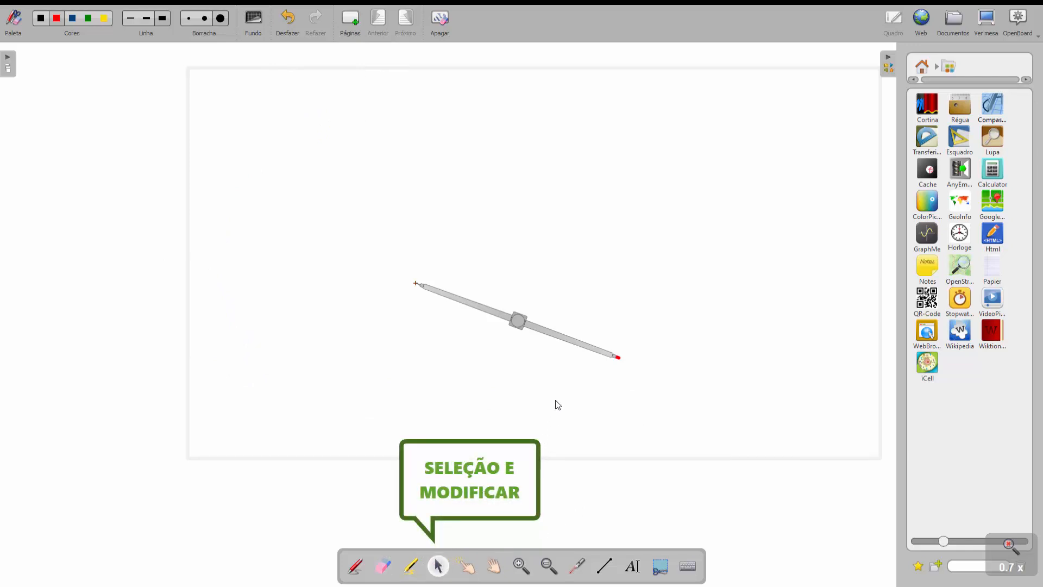
pyautogui.moveTo(552, 335)
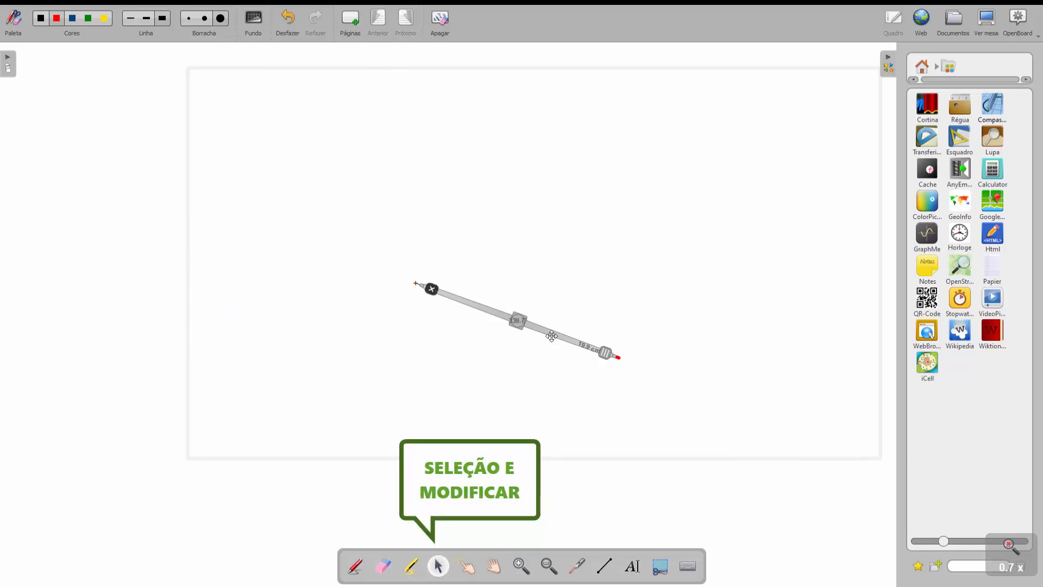
pyautogui.click(432, 289)
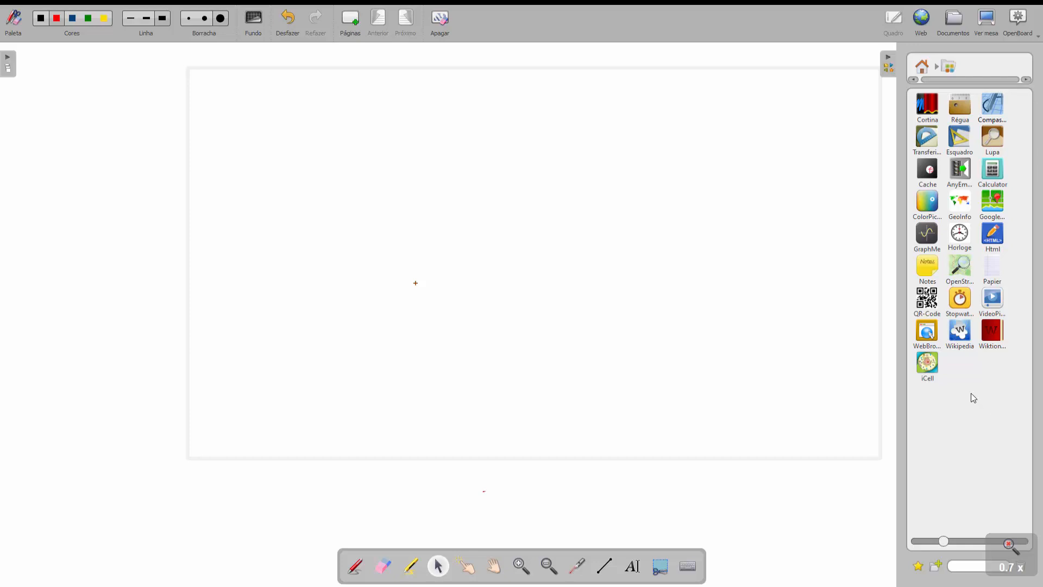
# - Place the blue octagon from the library's Formas folder in the middle of the page and rotate it counterclockwise
pyautogui.click(922, 68)
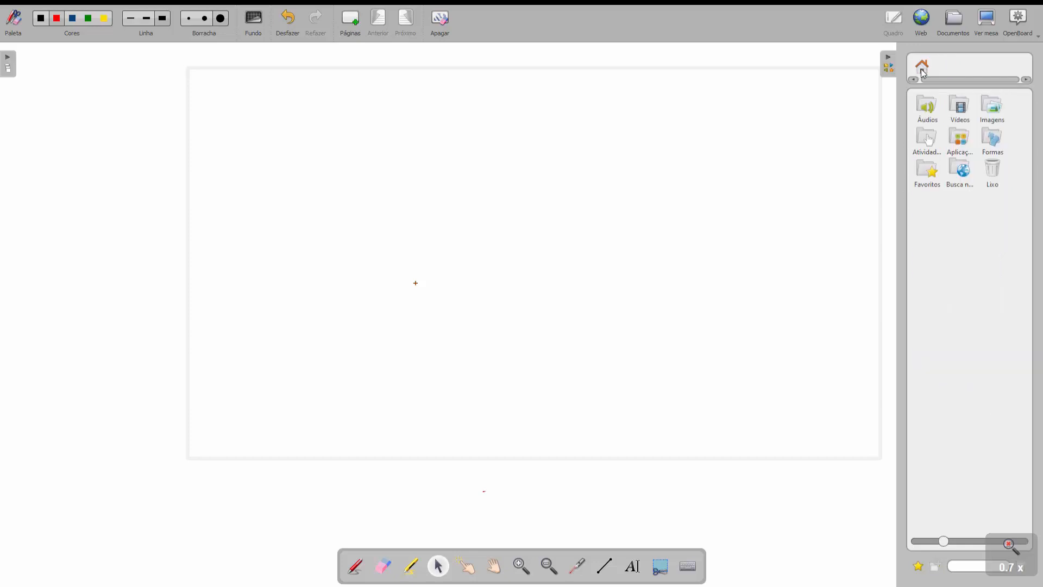
pyautogui.doubleClick(992, 143)
pyautogui.scroll(-5, 960, 310)
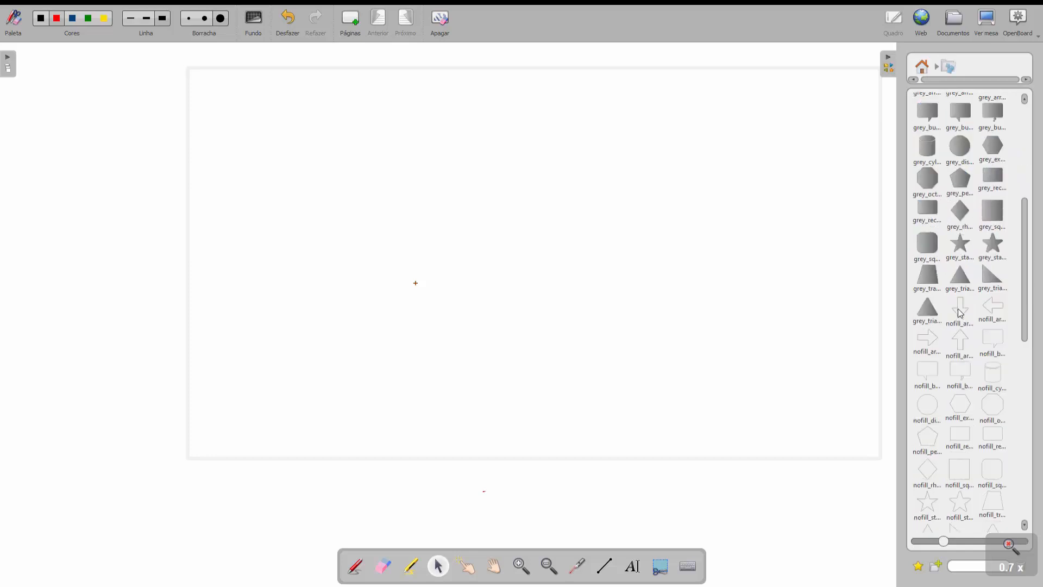
pyautogui.scroll(5, 960, 312)
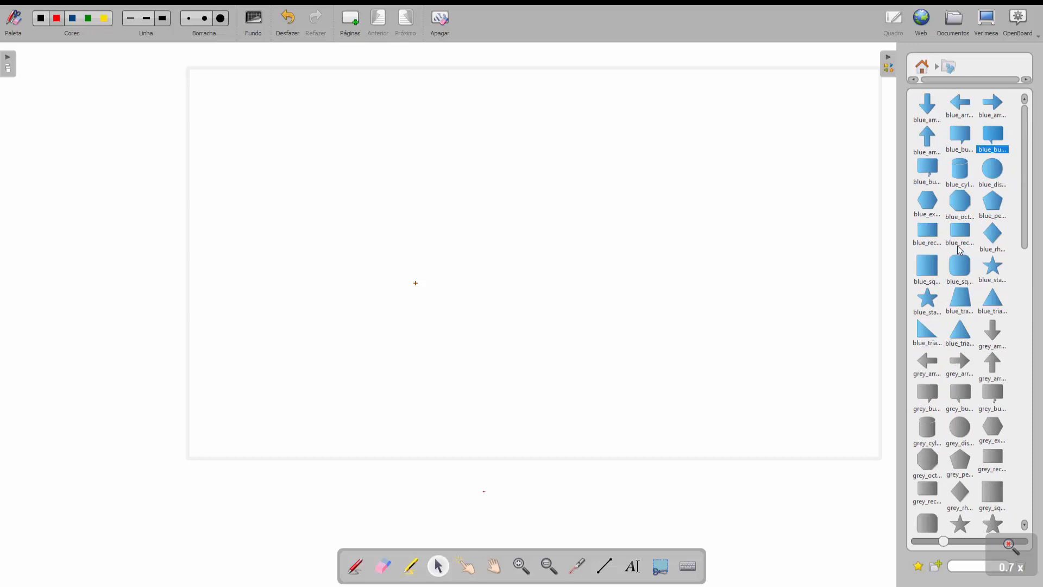
pyautogui.moveTo(960, 202); pyautogui.dragTo(633, 411)
pyautogui.click(409, 192)
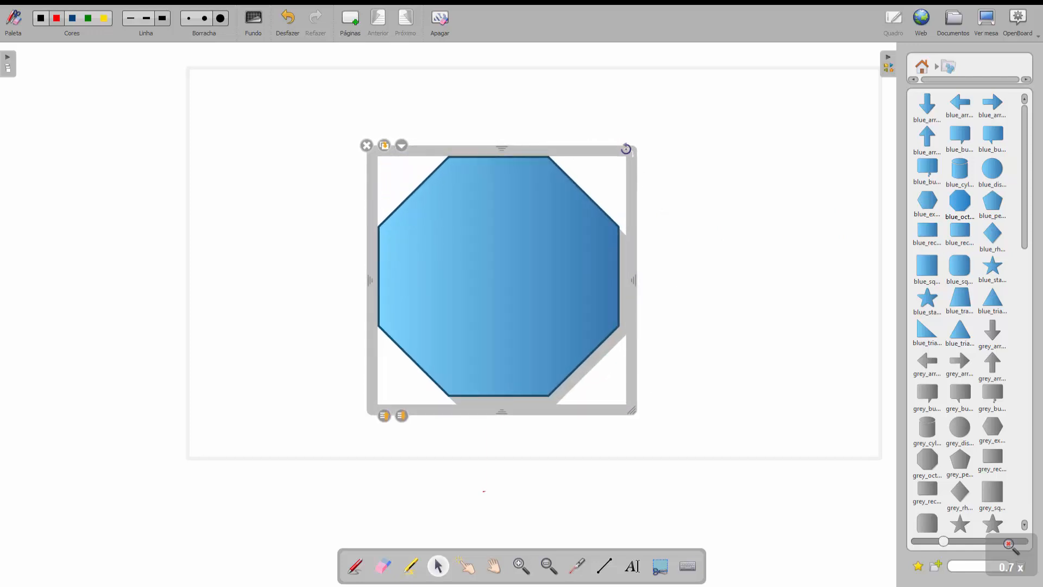
pyautogui.moveTo(629, 148); pyautogui.dragTo(570, 110)
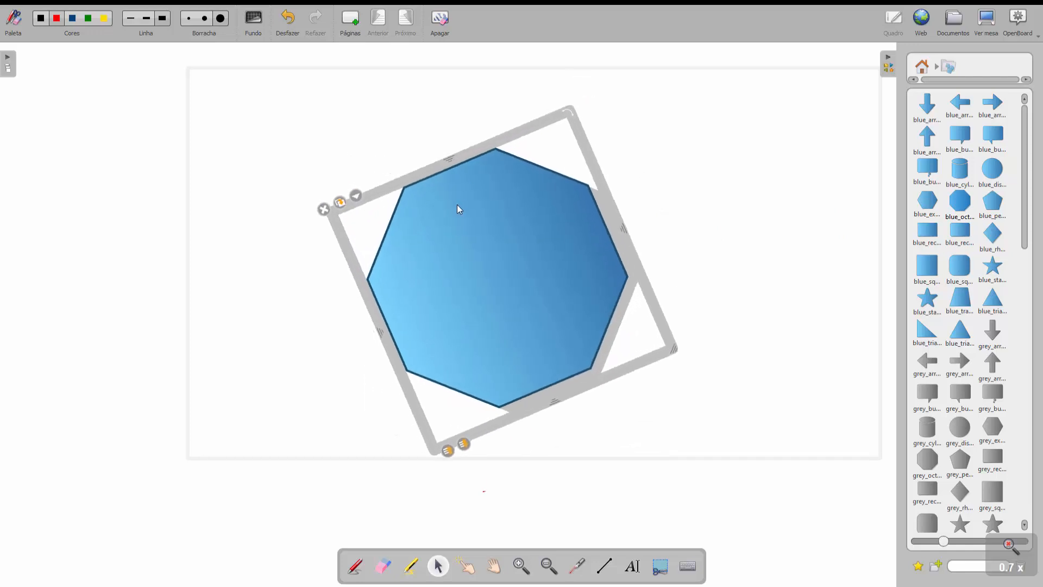
# - Duplicate the octagon and move the copy to the right so it partly overlaps the original
pyautogui.click(341, 203)
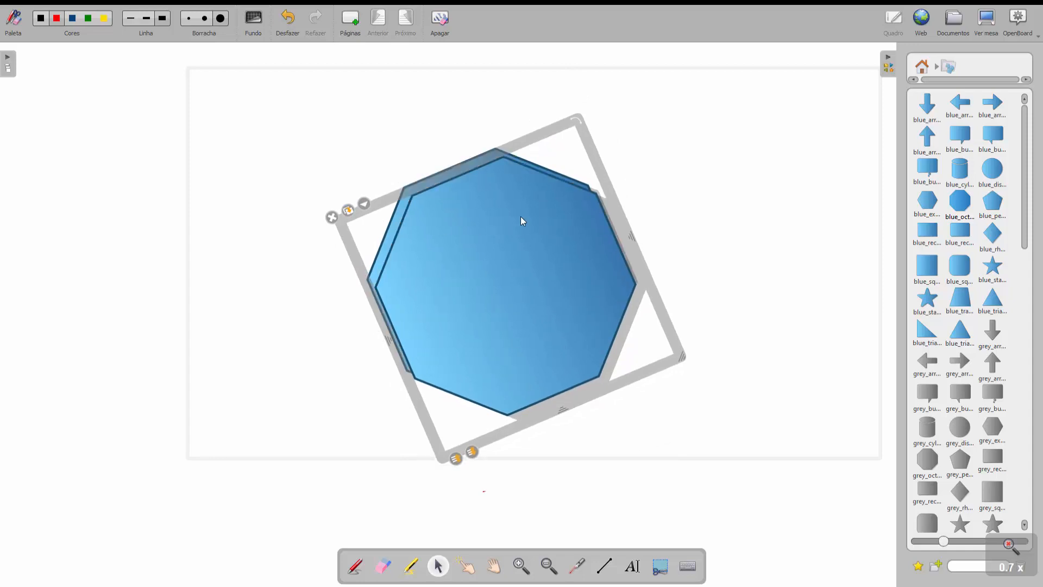
pyautogui.moveTo(530, 144); pyautogui.dragTo(657, 136)
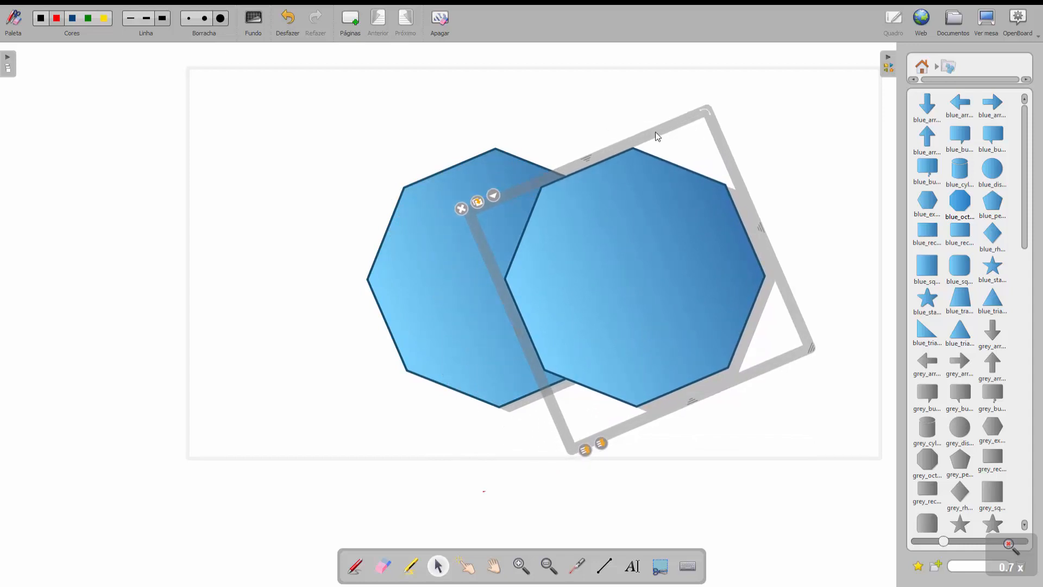
pyautogui.click(803, 190)
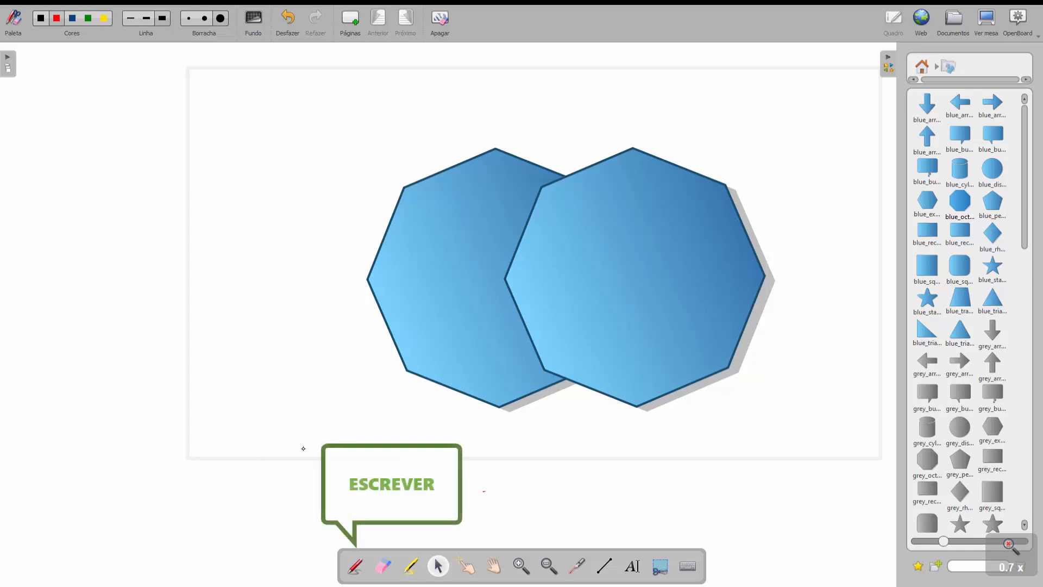
# - Draw a thin green looping line left of the octagons and a thicker green wavy line above them
pyautogui.click(356, 566)
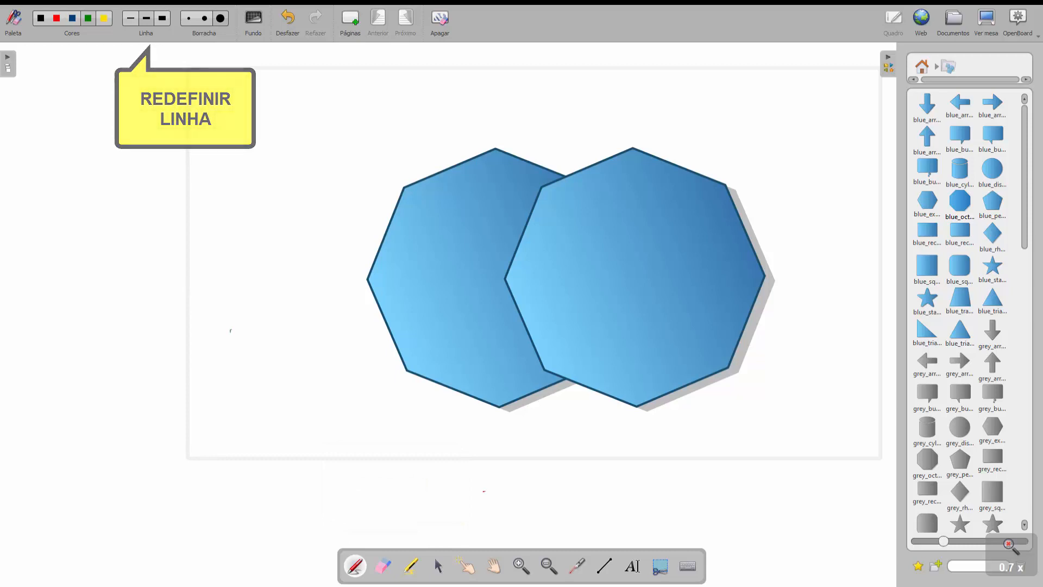
pyautogui.moveTo(230, 330)
pyautogui.mouseDown()
pyautogui.moveTo(266, 188)
pyautogui.moveTo(286, 194)
pyautogui.moveTo(292, 278)
pyautogui.moveTo(348, 377)
pyautogui.moveTo(326, 434)
pyautogui.moveTo(202, 411)
pyautogui.moveTo(143, 274)
pyautogui.moveTo(139, 223)
pyautogui.moveTo(185, 192)
pyautogui.moveTo(197, 134)
pyautogui.moveTo(261, 93)
pyautogui.mouseUp()
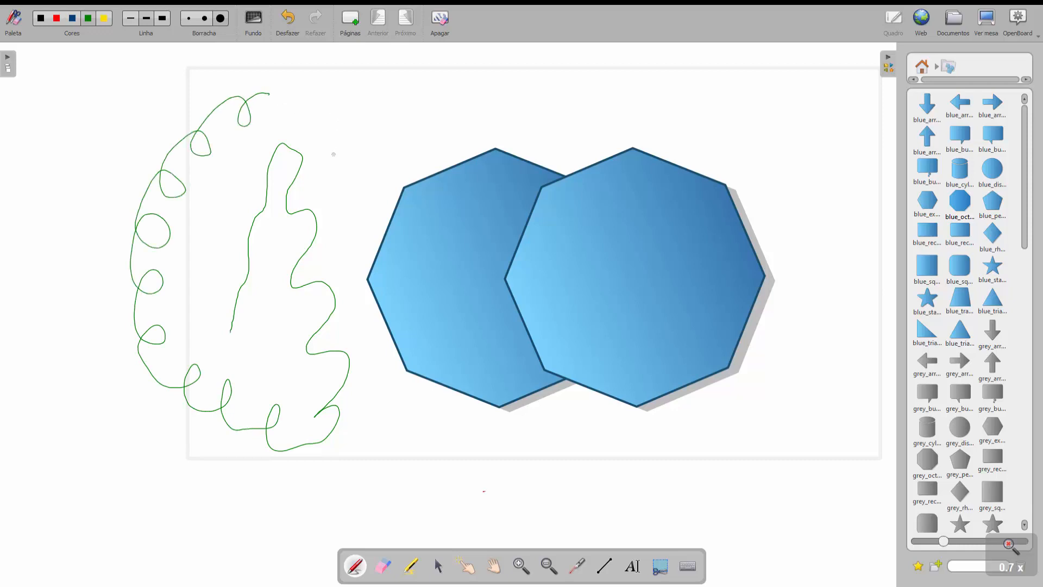
pyautogui.moveTo(335, 153)
pyautogui.mouseDown()
pyautogui.moveTo(429, 93)
pyautogui.moveTo(571, 95)
pyautogui.moveTo(617, 82)
pyautogui.moveTo(682, 95)
pyautogui.moveTo(802, 169)
pyautogui.mouseUp()
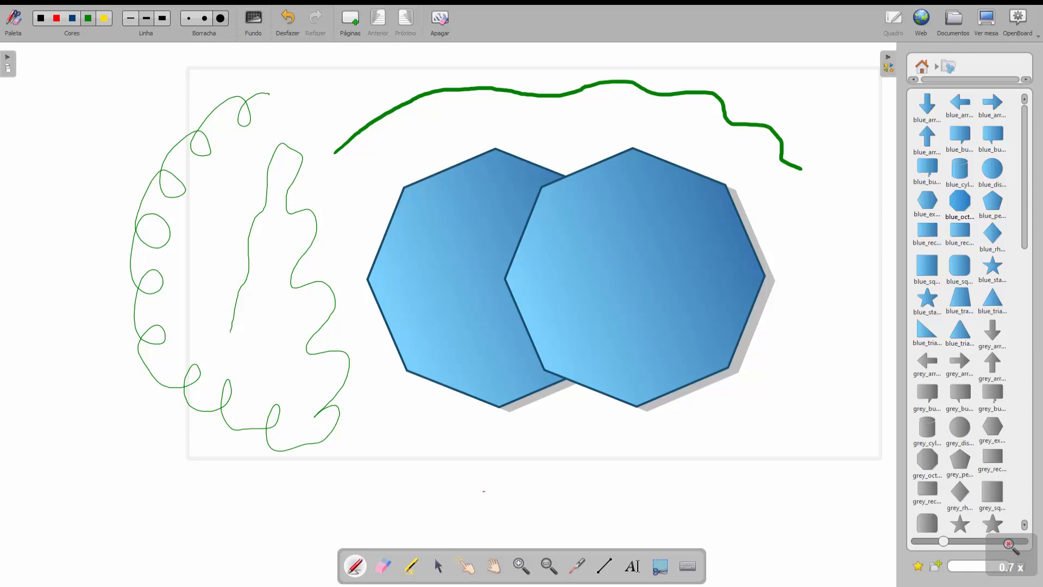
# - Try switching the pressure-sensitive pen option (Caneta sensível à pressão) off and back on in the pen preferences
pyautogui.hotkey('alt', 'Return')
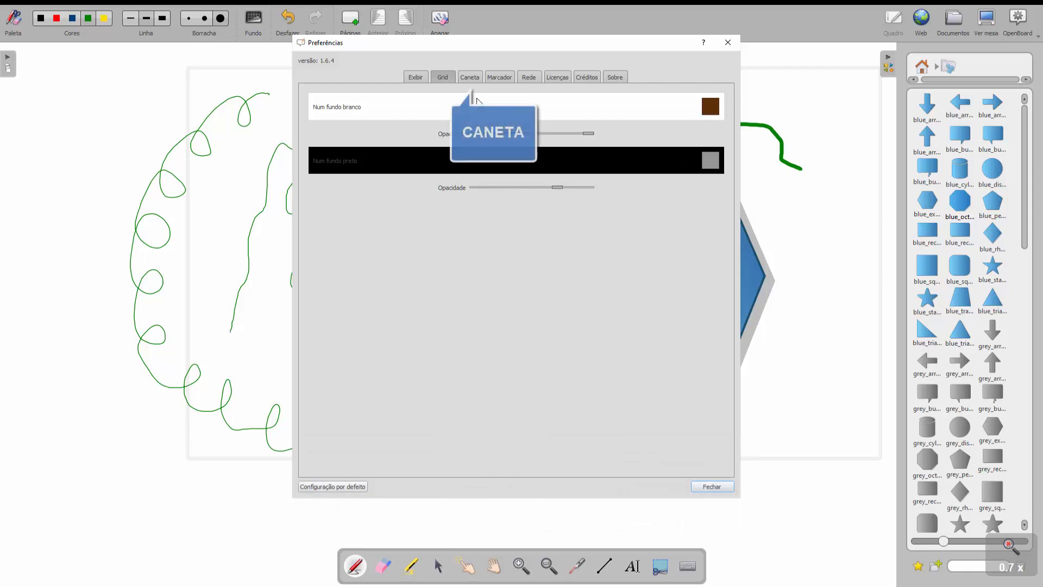
pyautogui.click(469, 77)
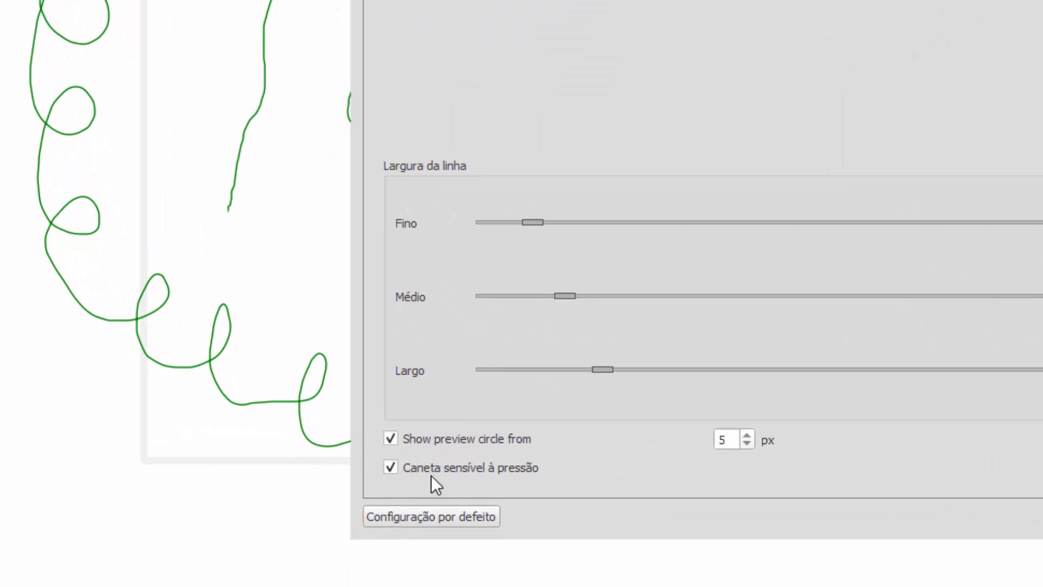
pyautogui.click(392, 469)
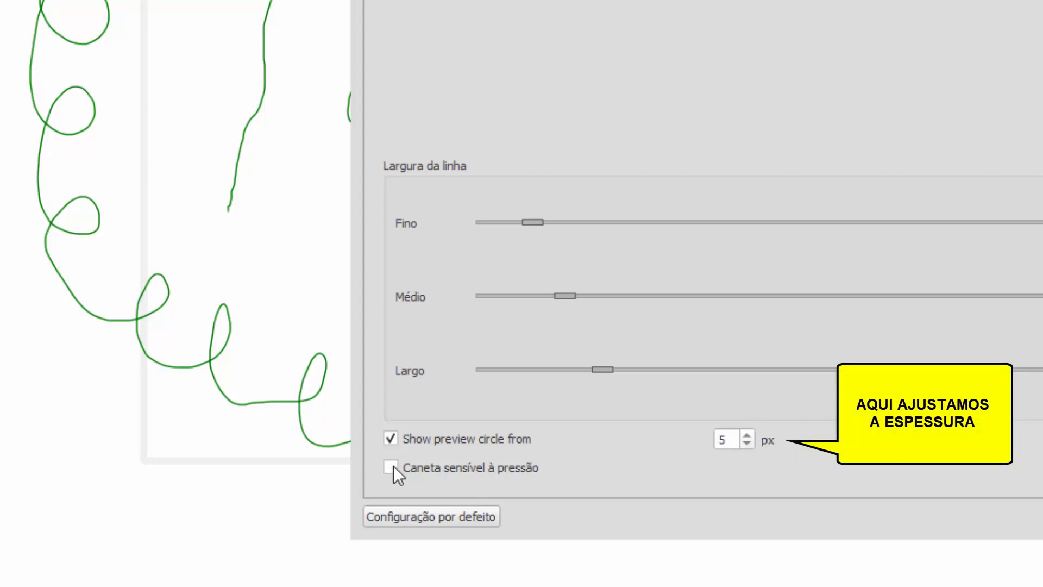
pyautogui.click(392, 467)
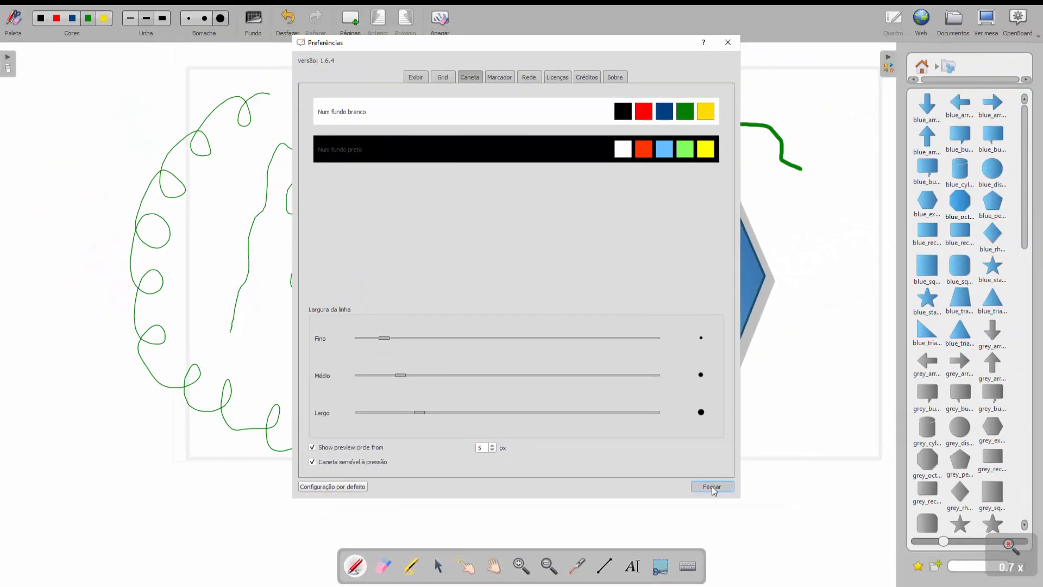
pyautogui.click(919, 503)
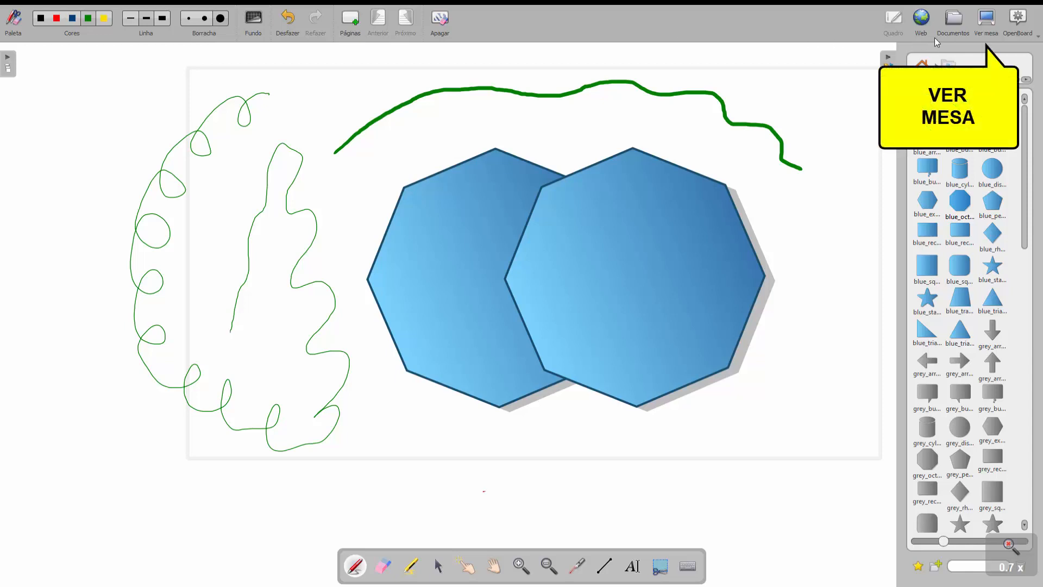
# - Show the desktop and draw a thick green curve over it above the OpenBoard shortcut
pyautogui.click(990, 30)
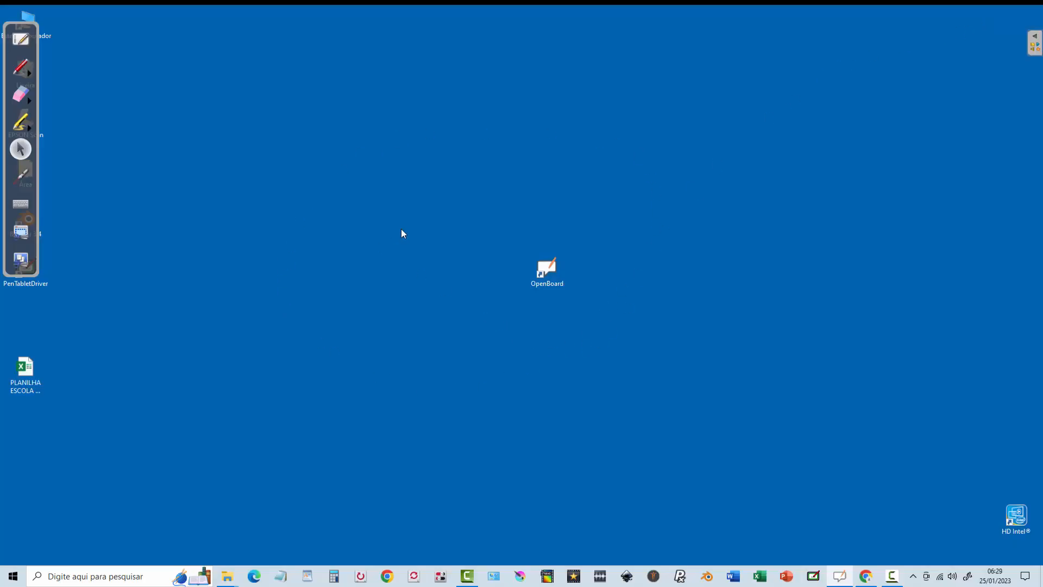
pyautogui.click(22, 67)
pyautogui.moveTo(296, 213)
pyautogui.mouseDown()
pyautogui.moveTo(344, 163)
pyautogui.moveTo(594, 146)
pyautogui.moveTo(731, 262)
pyautogui.mouseUp()
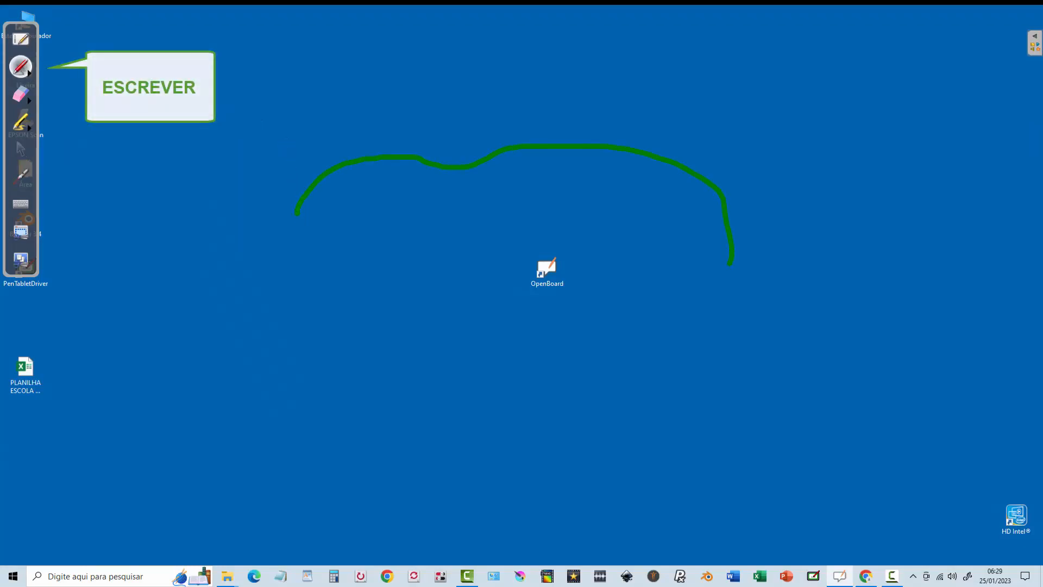
# - Change the pen colour to yellow on the board, draw a wavy line over the desktop and erase both desktop lines
pyautogui.click(21, 39)
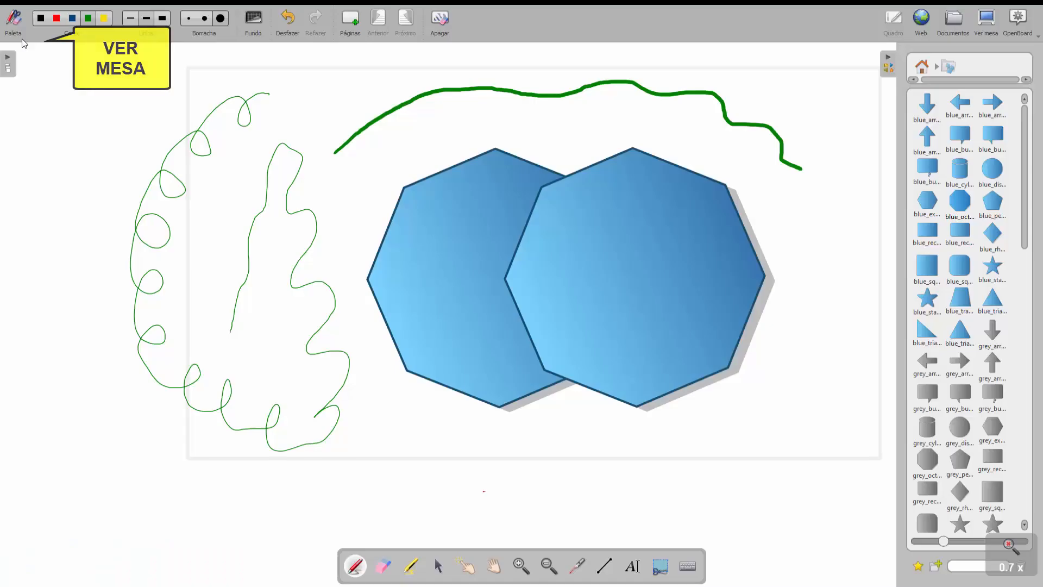
pyautogui.click(104, 18)
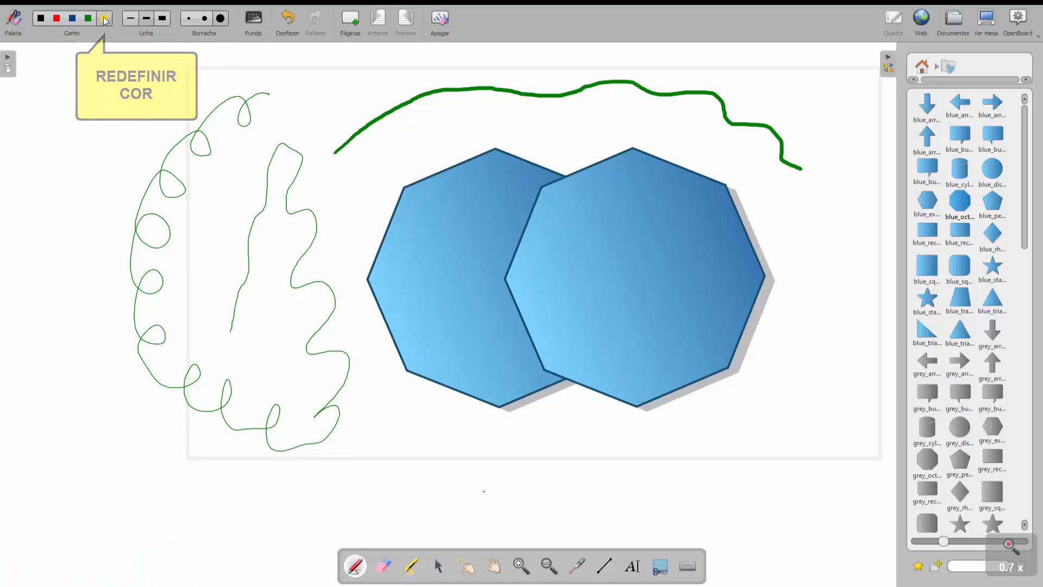
pyautogui.click(987, 18)
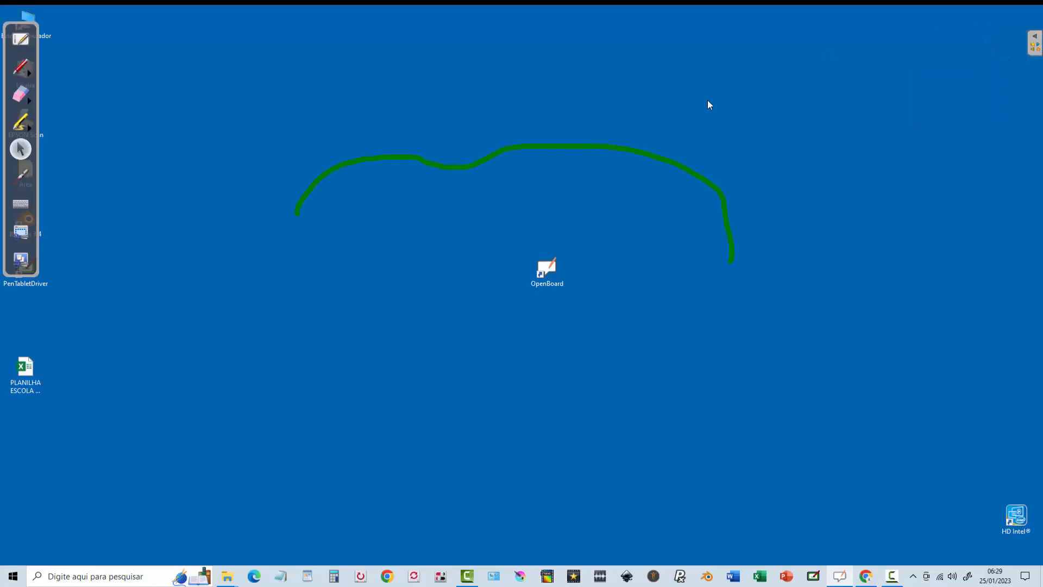
pyautogui.moveTo(313, 252)
pyautogui.mouseDown()
pyautogui.moveTo(462, 226)
pyautogui.moveTo(621, 236)
pyautogui.moveTo(783, 345)
pyautogui.mouseUp()
pyautogui.click(21, 93)
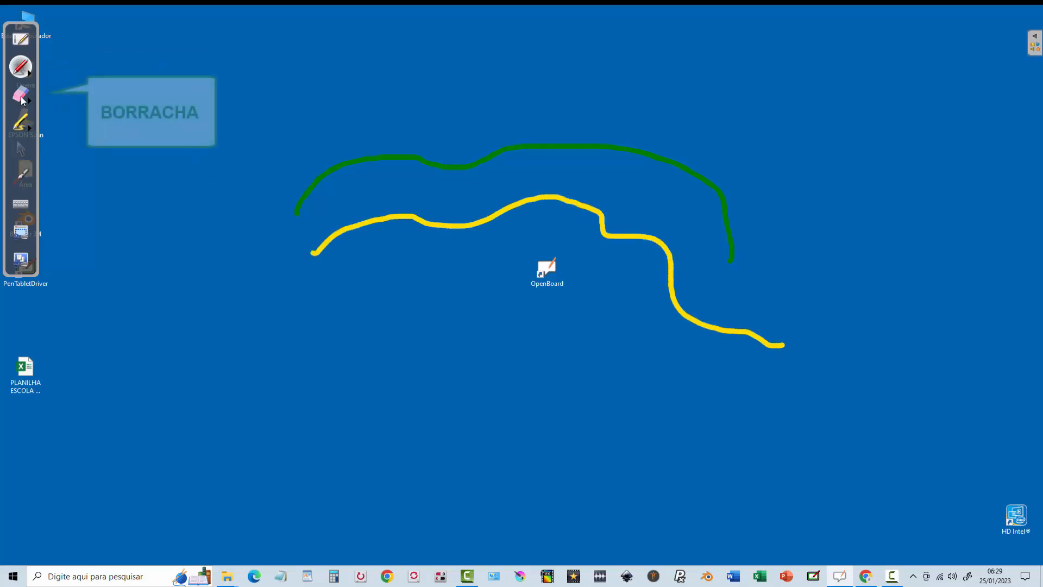
pyautogui.moveTo(320, 247)
pyautogui.mouseDown()
pyautogui.moveTo(573, 217)
pyautogui.moveTo(768, 319)
pyautogui.moveTo(708, 197)
pyautogui.moveTo(429, 165)
pyautogui.moveTo(300, 221)
pyautogui.mouseUp()
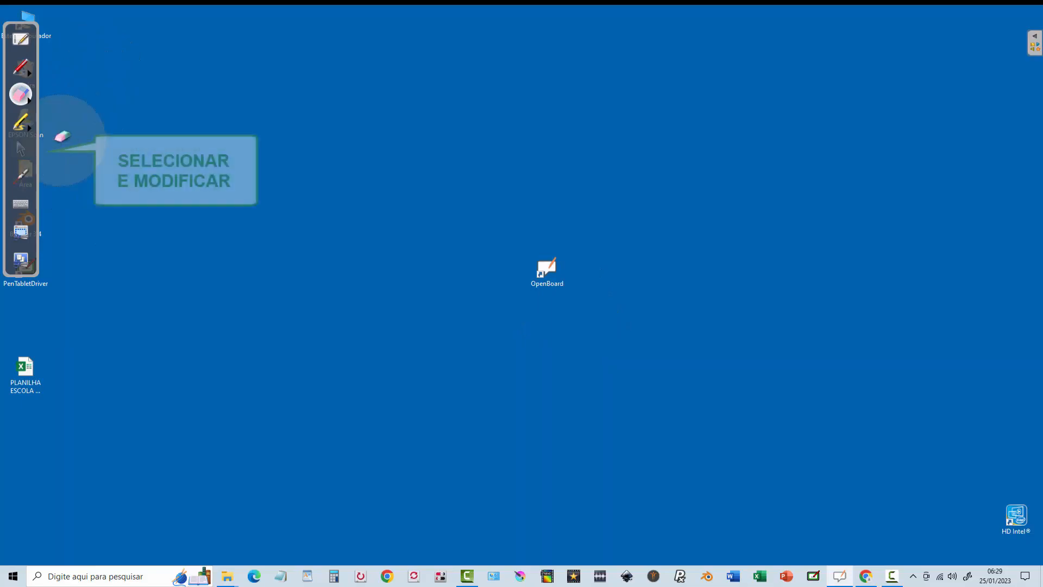
# - Move the OpenBoard shortcut near the desktop's right edge, select the PLANILHA ESCOLA DE BALLET.xlsx file and return to the board
pyautogui.click(22, 149)
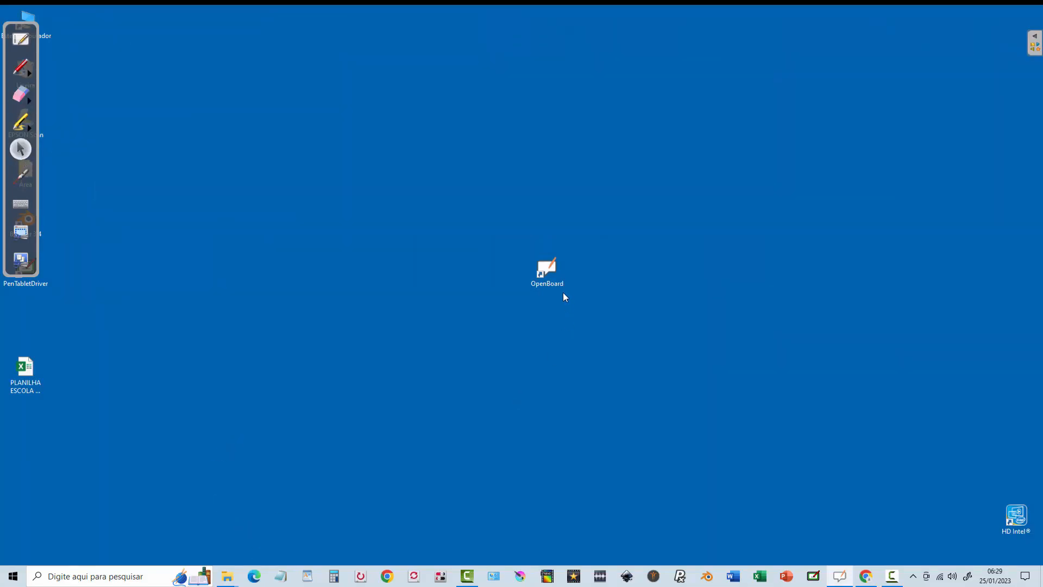
pyautogui.moveTo(558, 278); pyautogui.dragTo(994, 293)
pyautogui.click(30, 377)
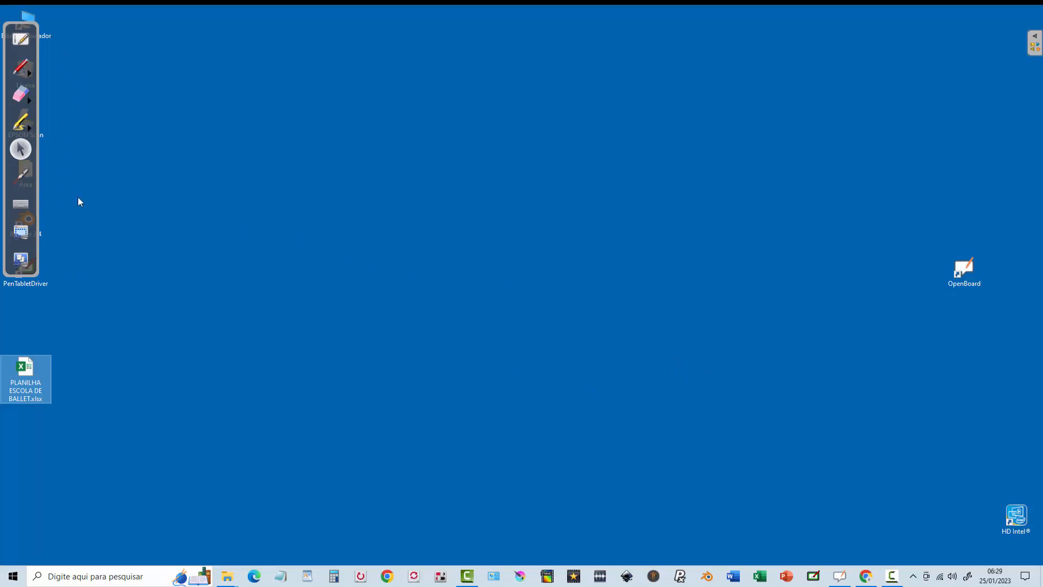
pyautogui.click(22, 40)
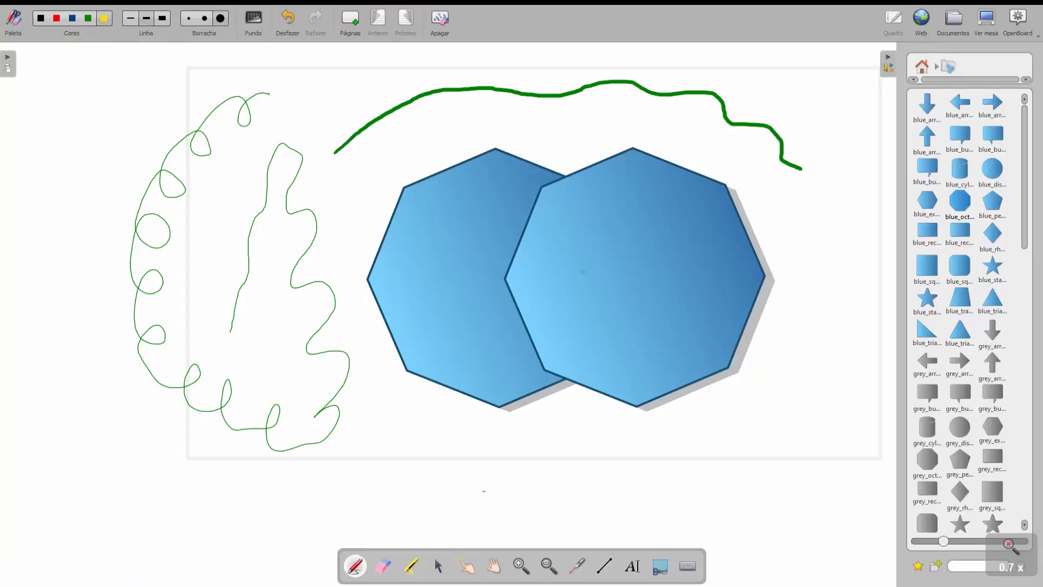